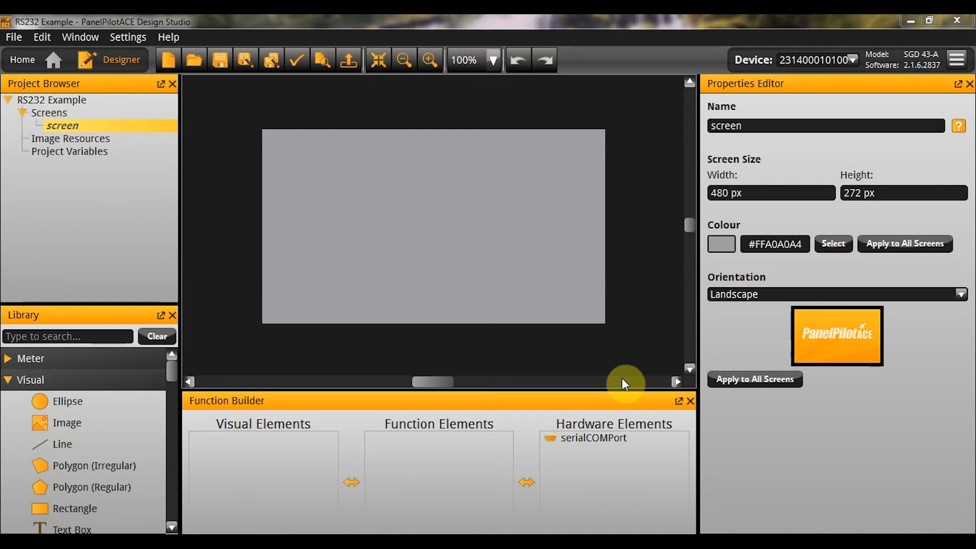
Step: Select the serialCOMPort hardware element and choose Terminal as its service type
click(624, 383)
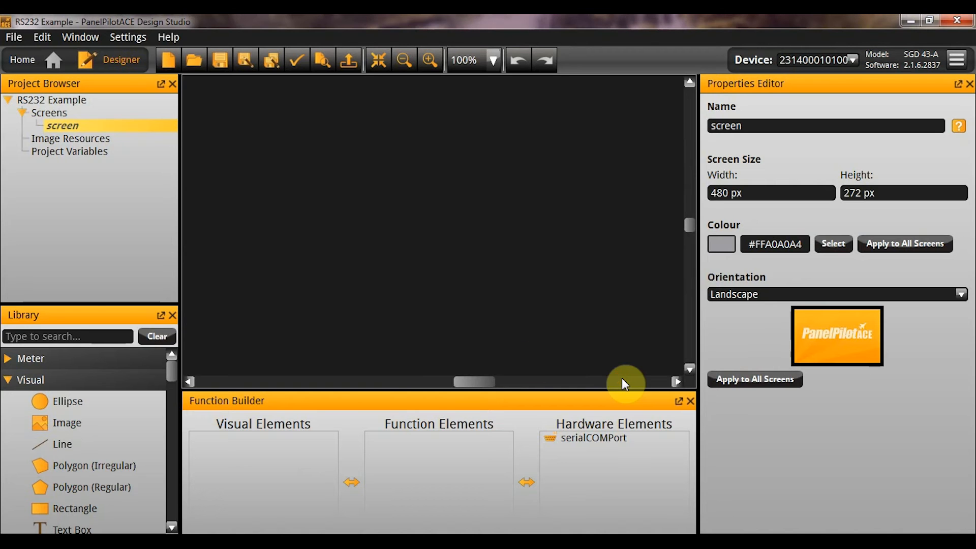
drag(475, 383, 439, 381)
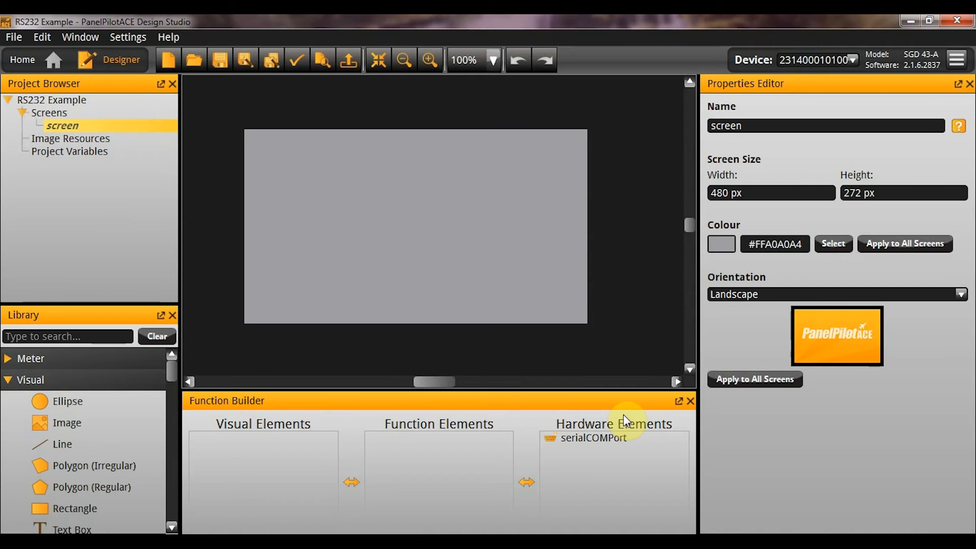
click(597, 438)
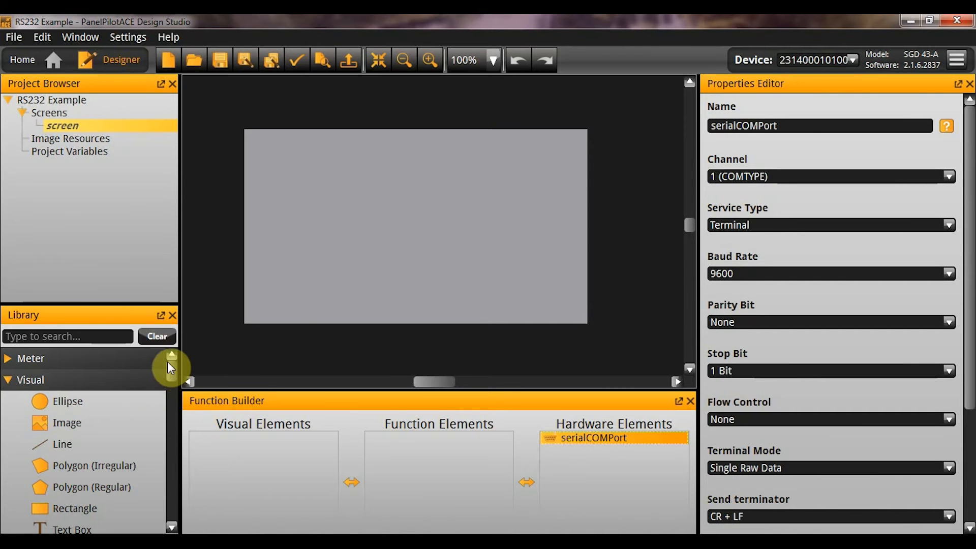
drag(169, 363, 171, 496)
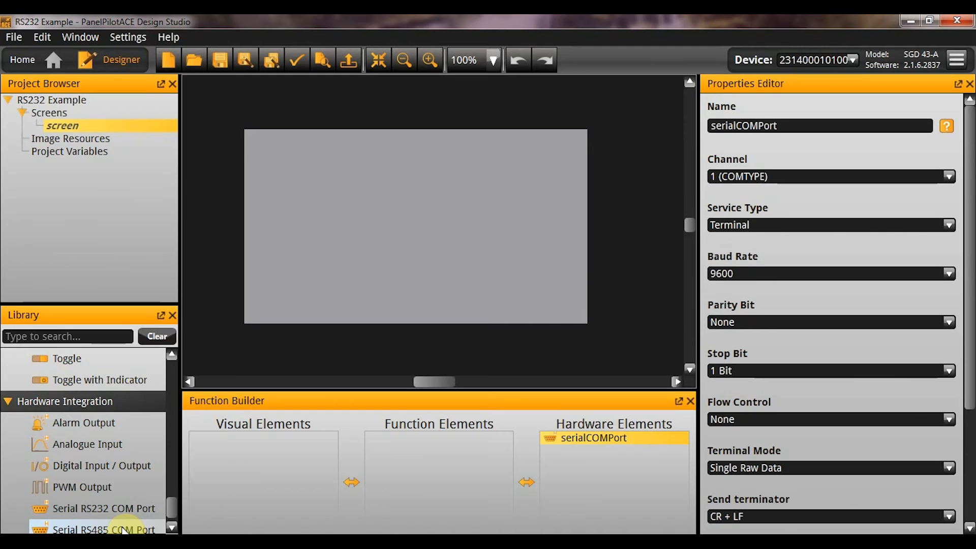
click(631, 437)
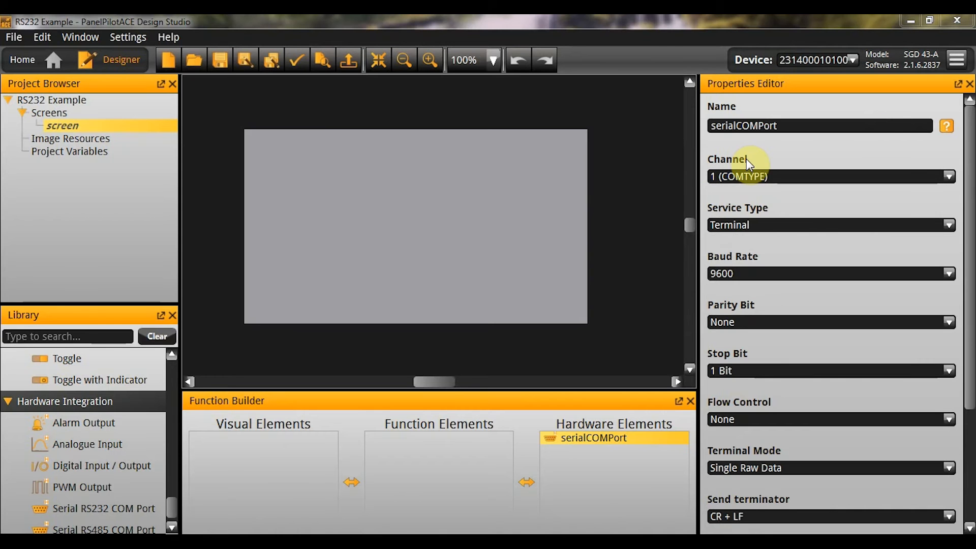
click(756, 178)
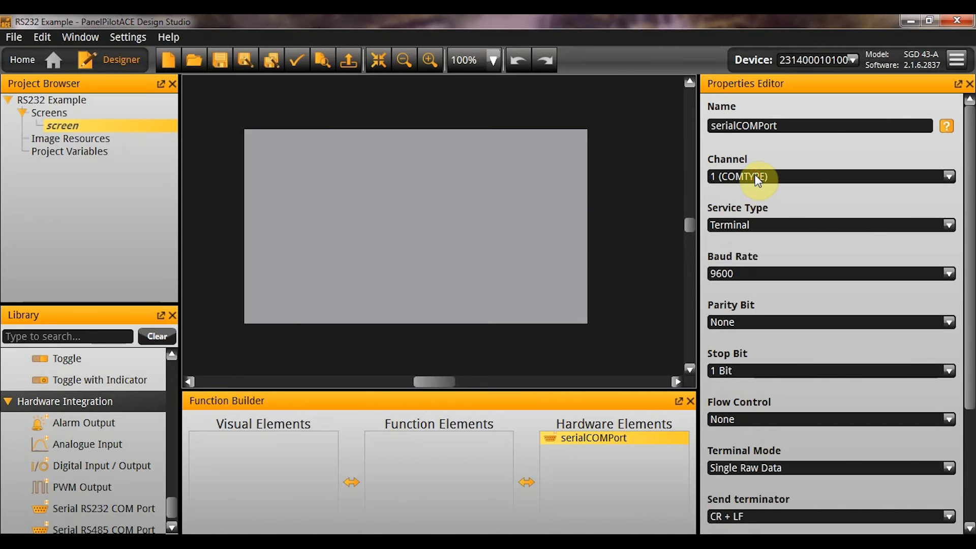
click(930, 180)
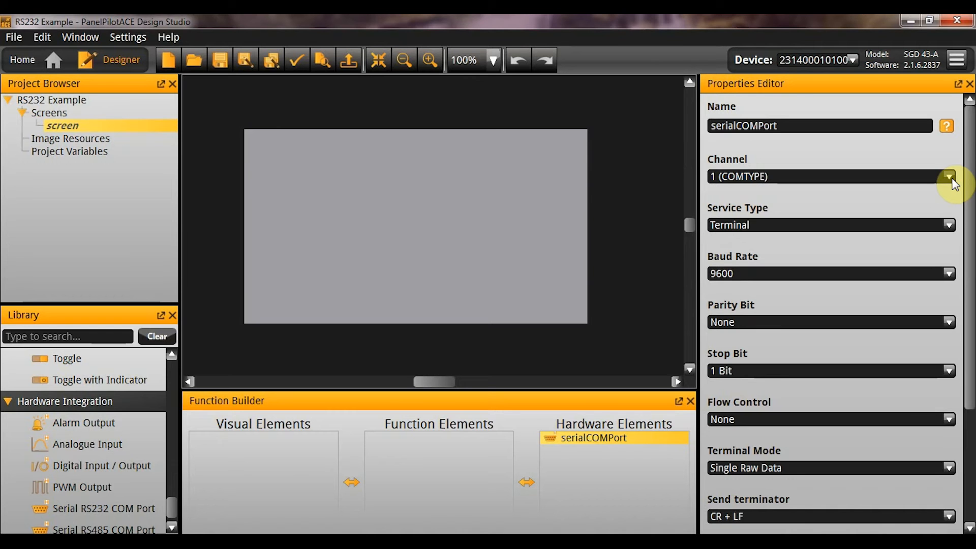
click(779, 227)
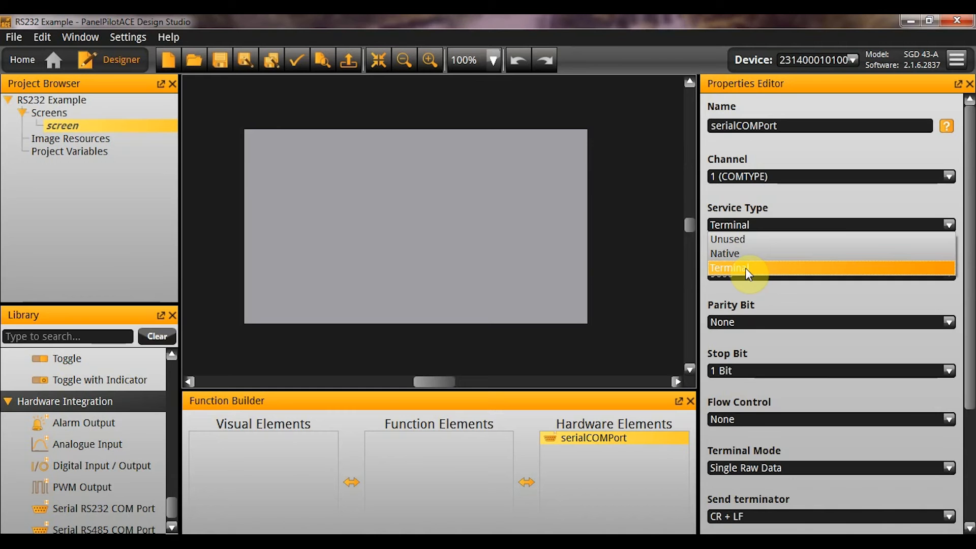
click(745, 267)
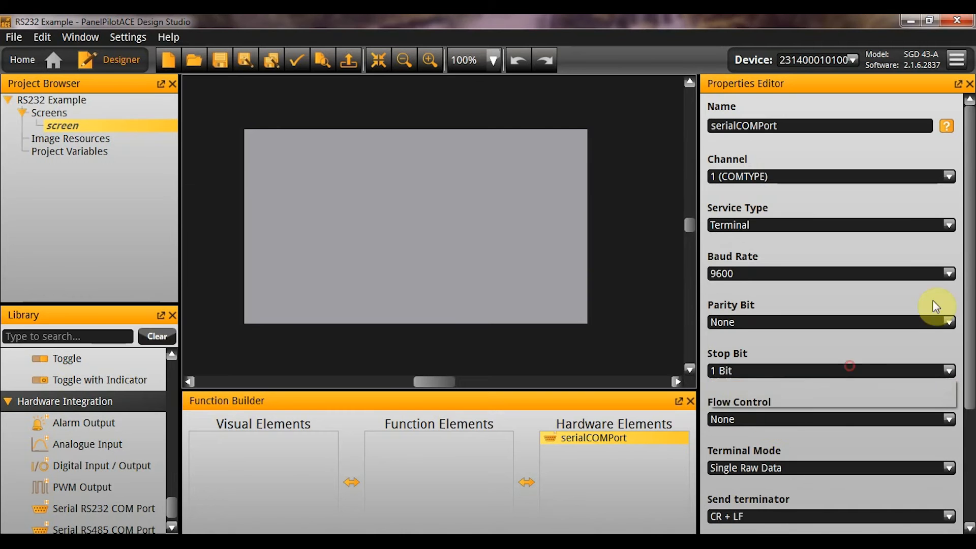
Step: Set the serial port's terminal mode to Multiple Raw Data and review the available send terminator options
drag(968, 254, 970, 358)
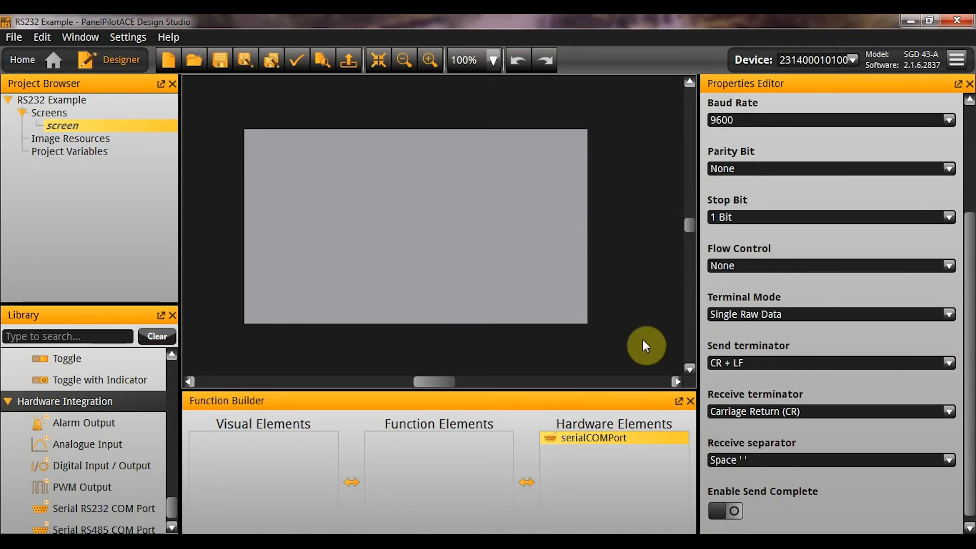
click(808, 312)
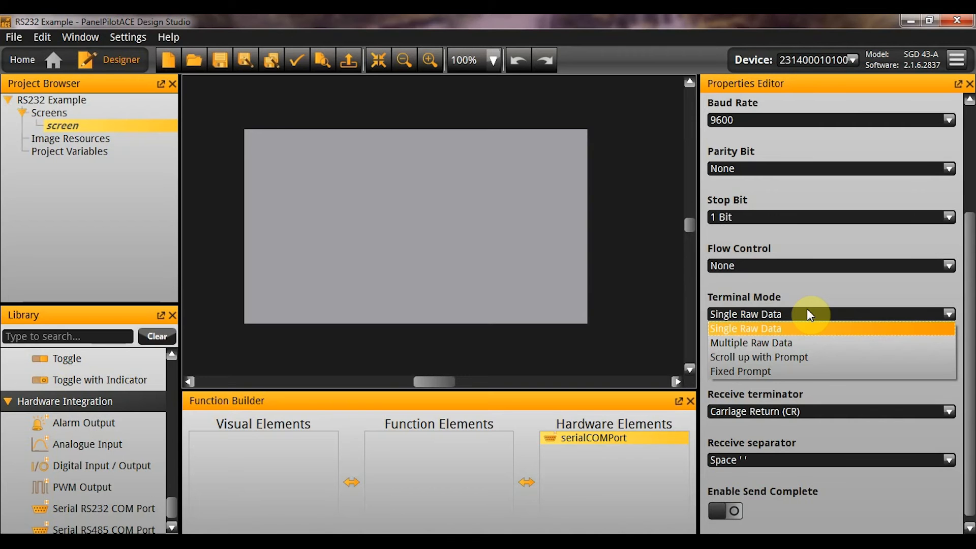
click(808, 311)
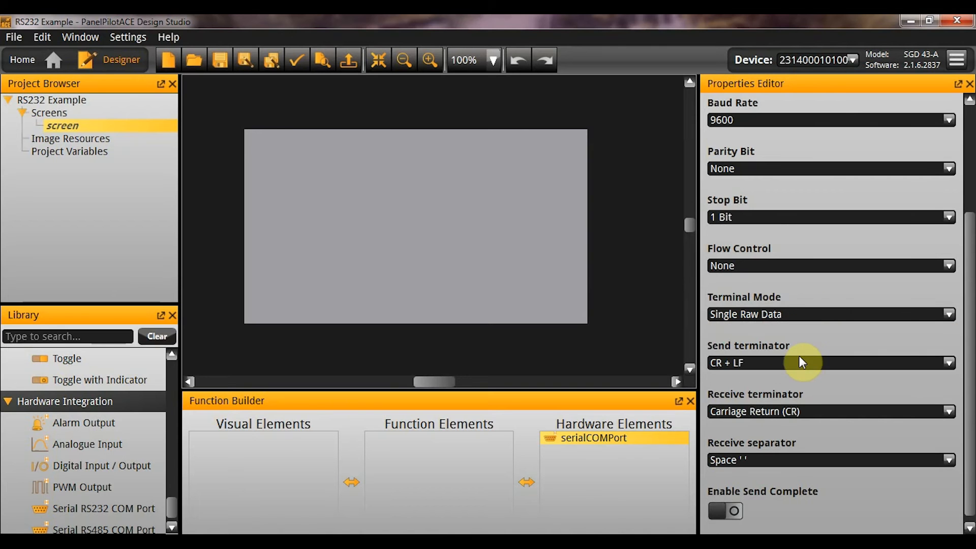
click(791, 314)
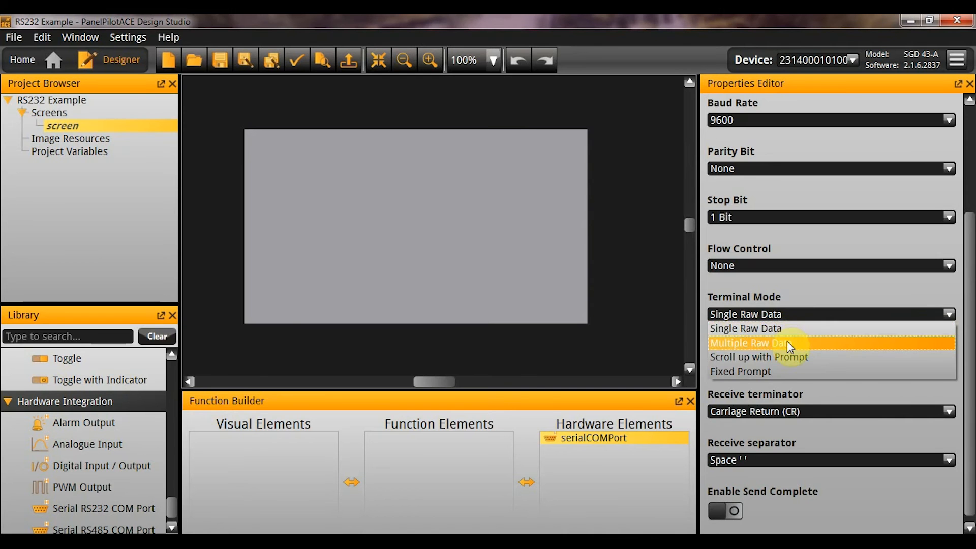
click(787, 340)
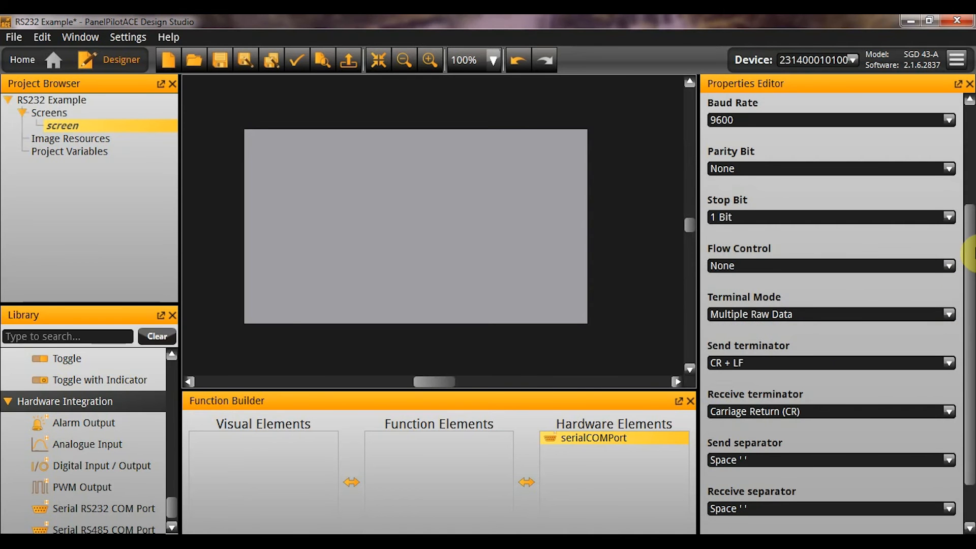
drag(969, 221, 969, 269)
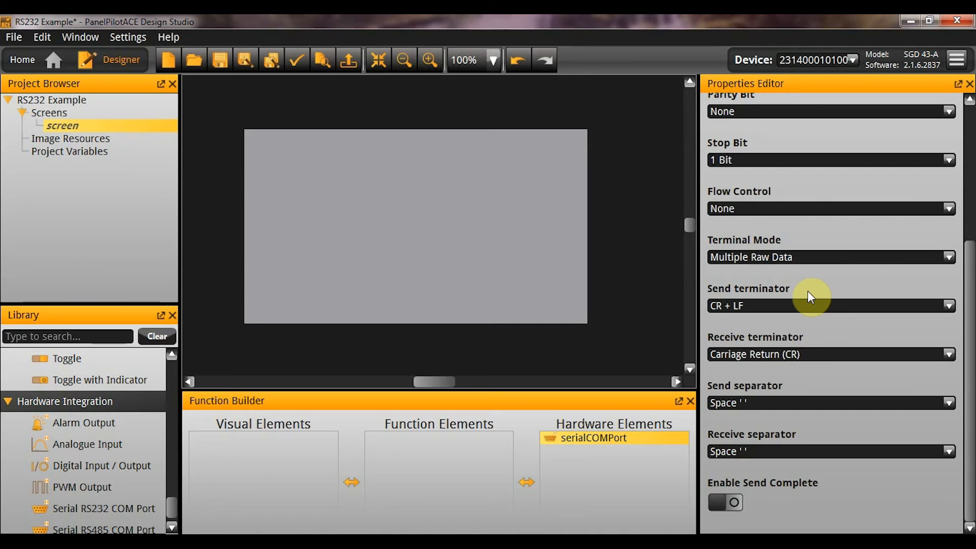
click(812, 304)
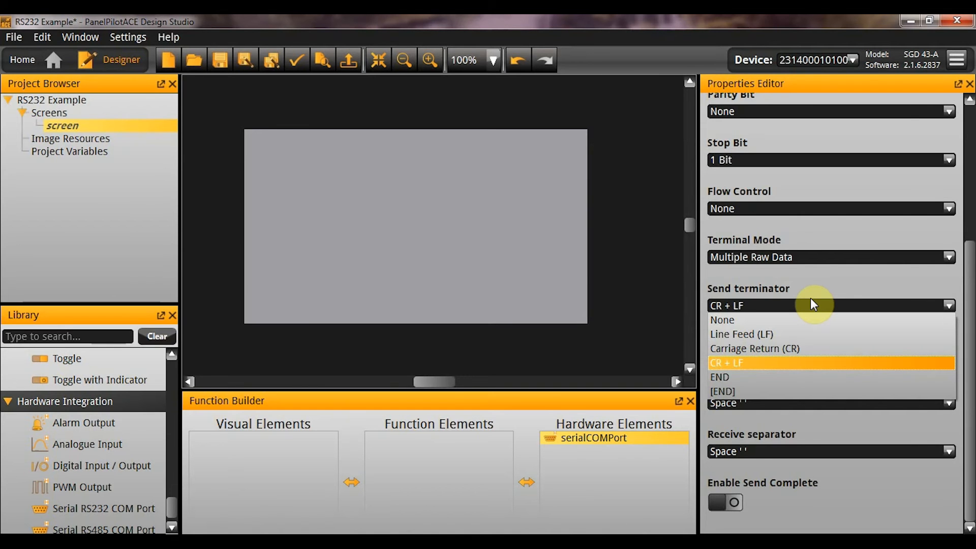
click(810, 299)
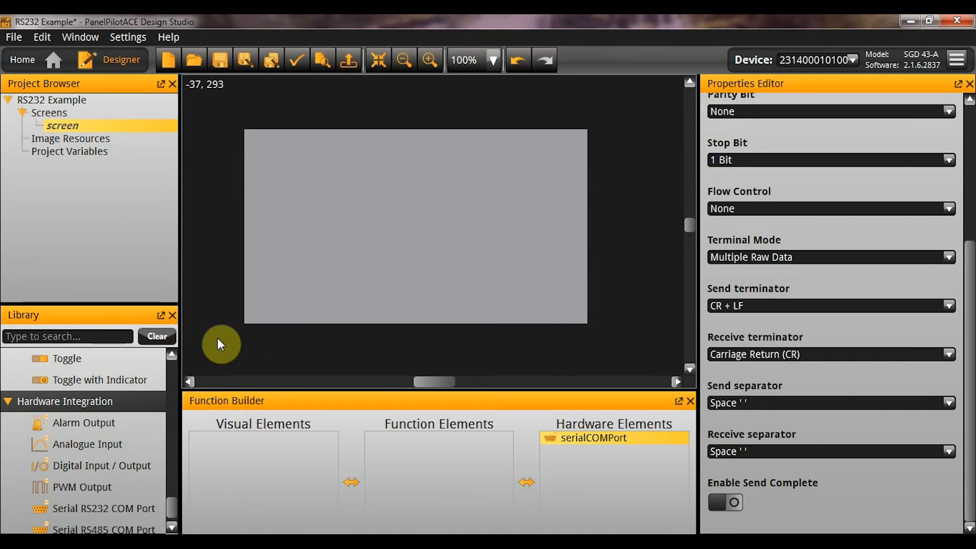
Step: Add a Serial Port Send function element to the project and assign serialCOMPort as its serial port
drag(172, 505, 168, 487)
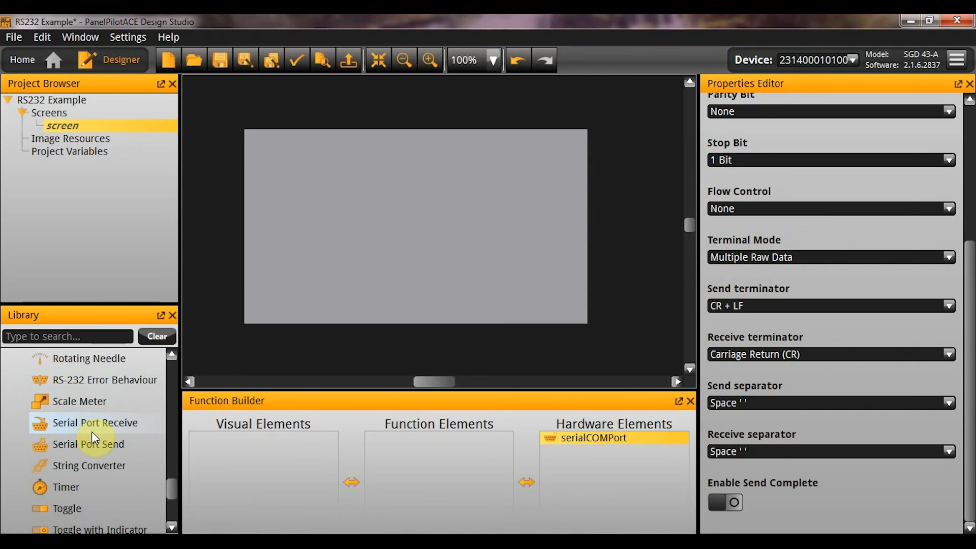
click(88, 445)
double_click(88, 444)
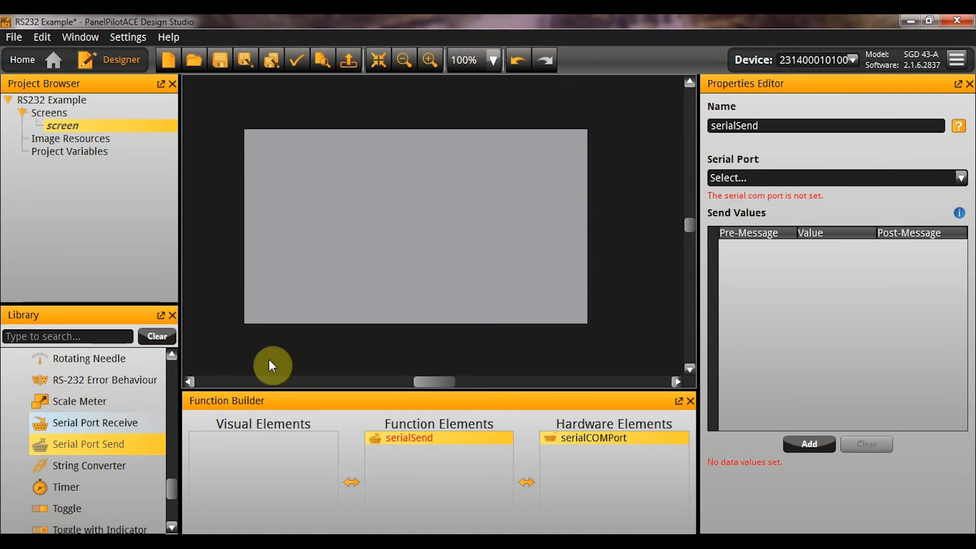
click(852, 180)
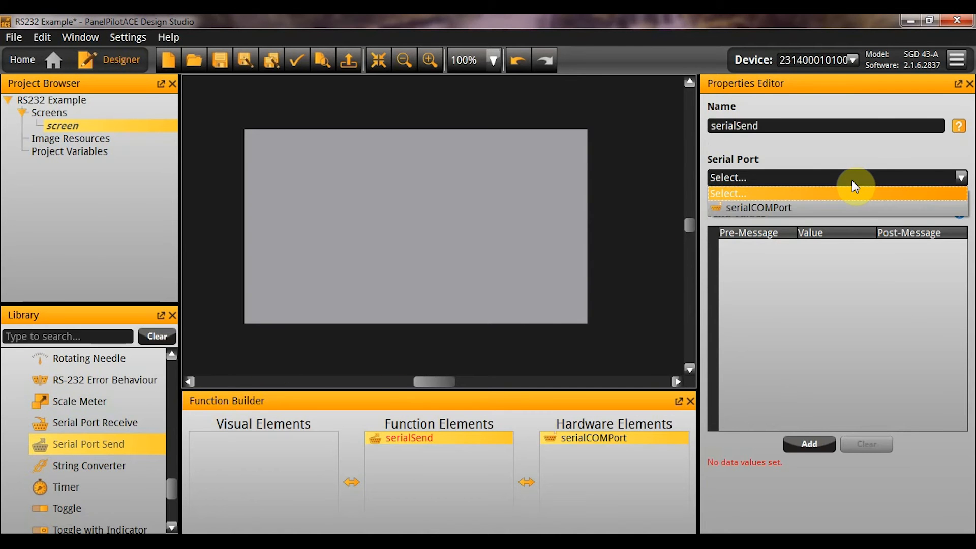
click(854, 208)
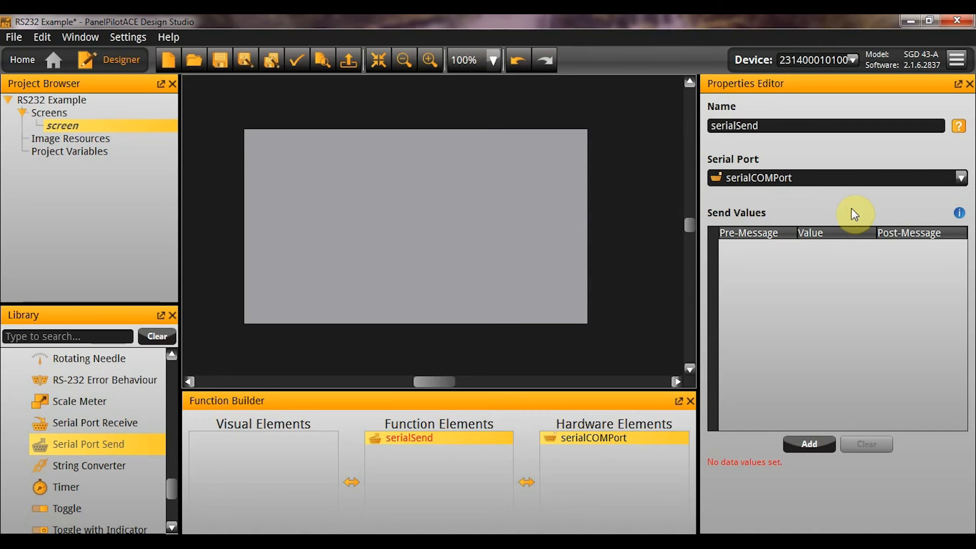
Step: Add one row to the serialSend element's send values and inspect the value types available for it
click(846, 279)
click(804, 447)
right_click(783, 279)
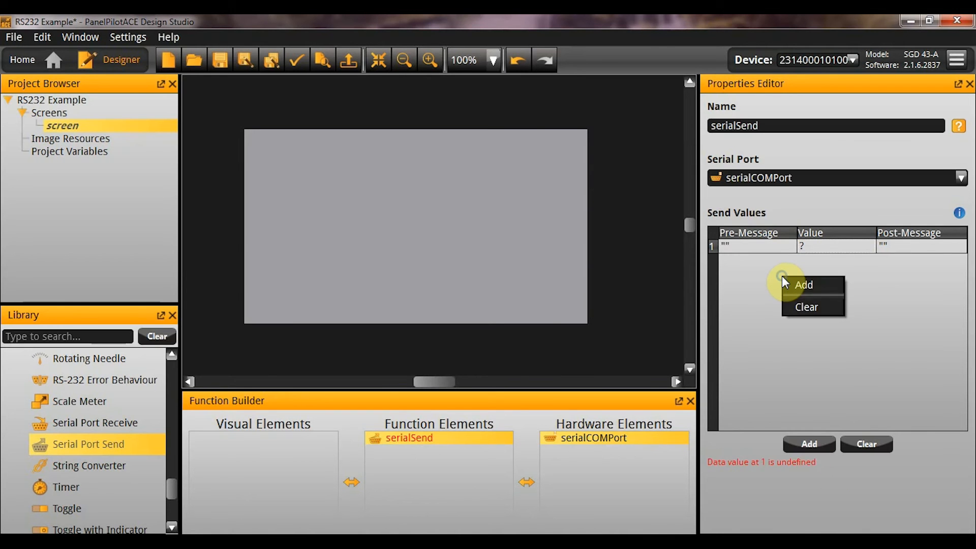
click(781, 267)
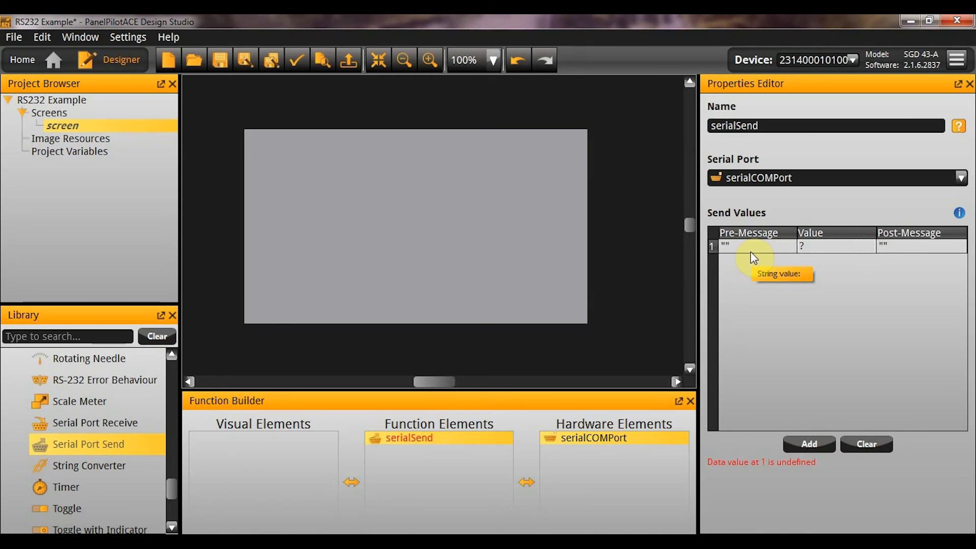
double_click(810, 251)
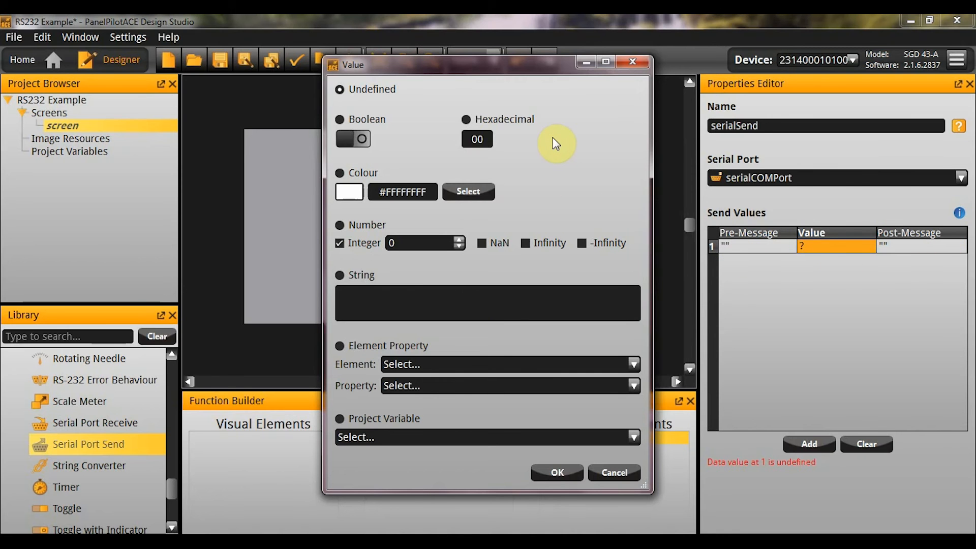
click(642, 64)
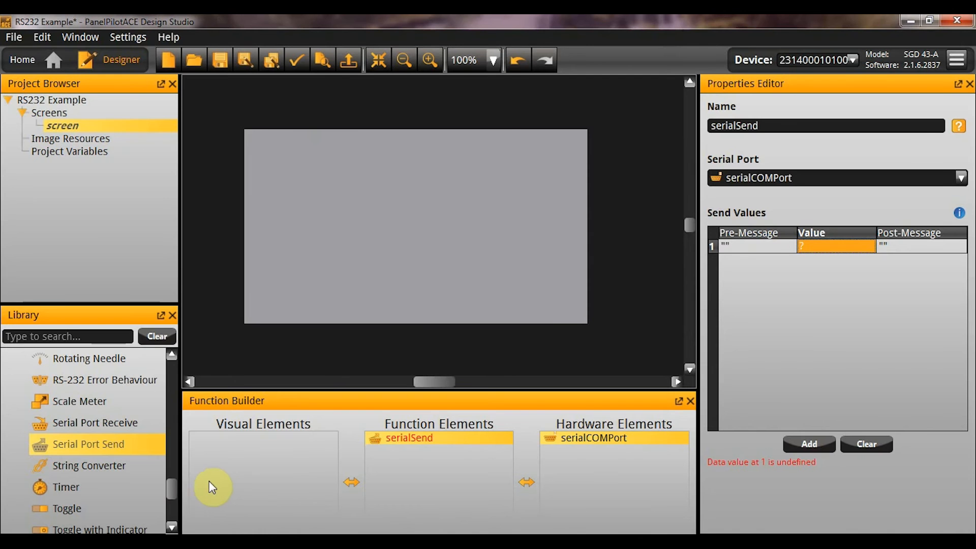
Step: Add an Analogue Input to the project's hardware elements
click(172, 489)
drag(172, 486, 171, 514)
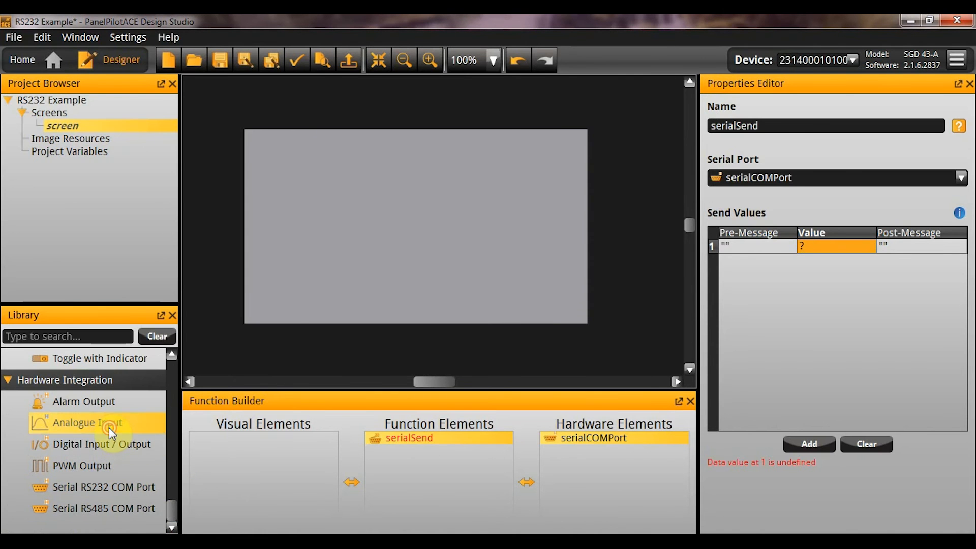
drag(109, 427, 618, 437)
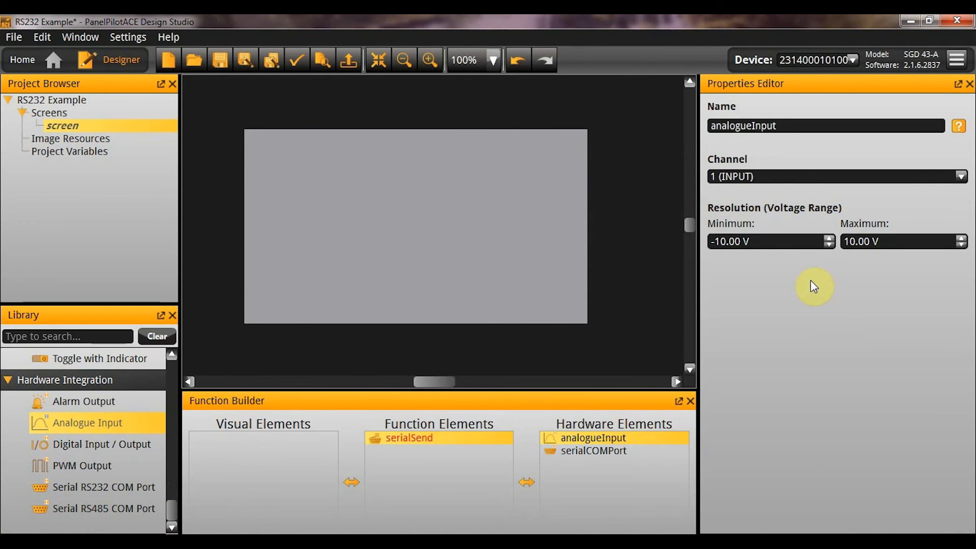
Step: Set the value of serialSend's first send row to the Voltage property of the analogueInput element
click(404, 437)
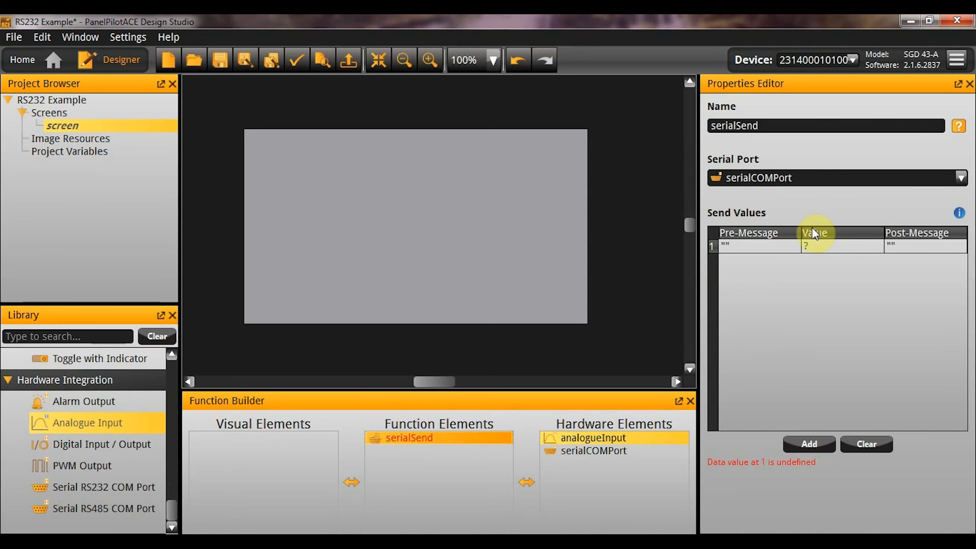
double_click(816, 246)
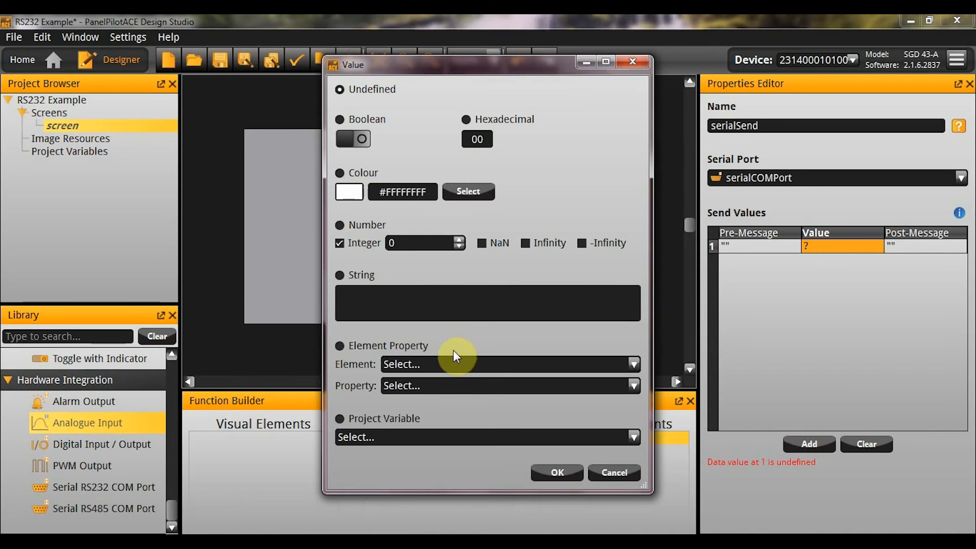
click(443, 364)
click(450, 406)
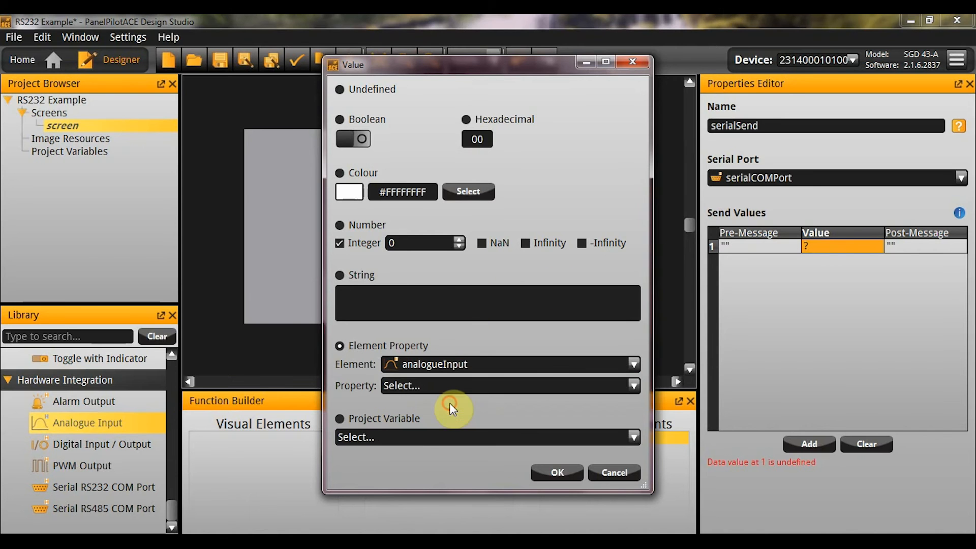
click(445, 390)
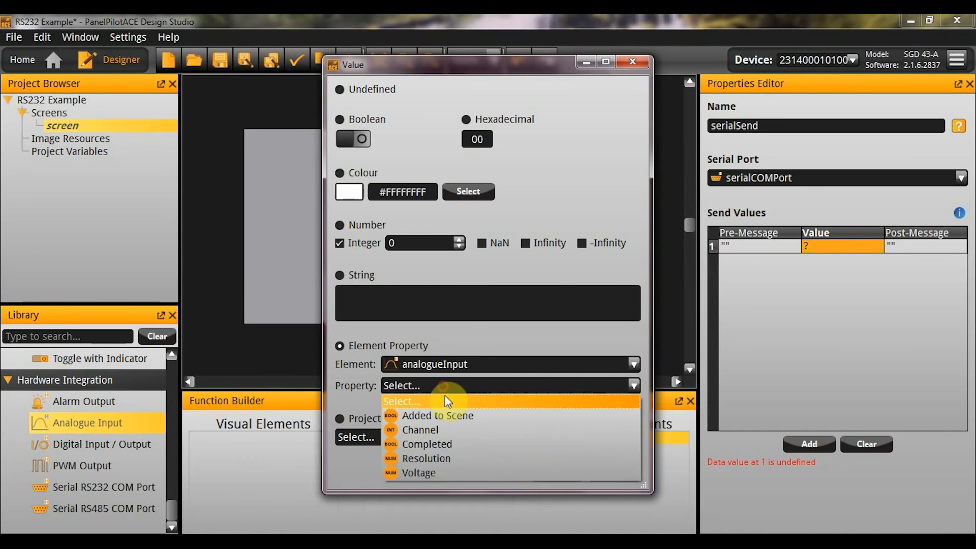
click(447, 472)
click(544, 473)
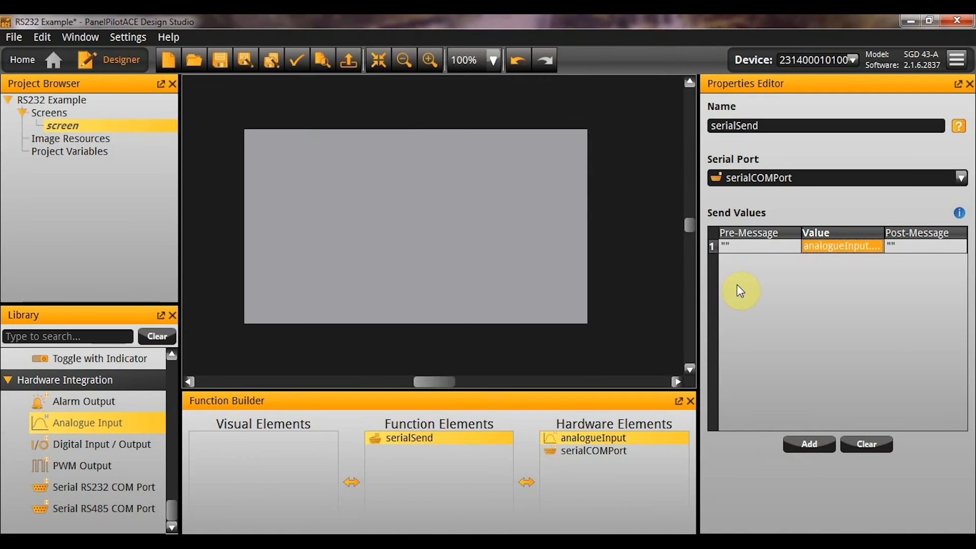
Step: Set the first send row's pre-message to "Voltage1:" and its post-message to "V"
double_click(769, 246)
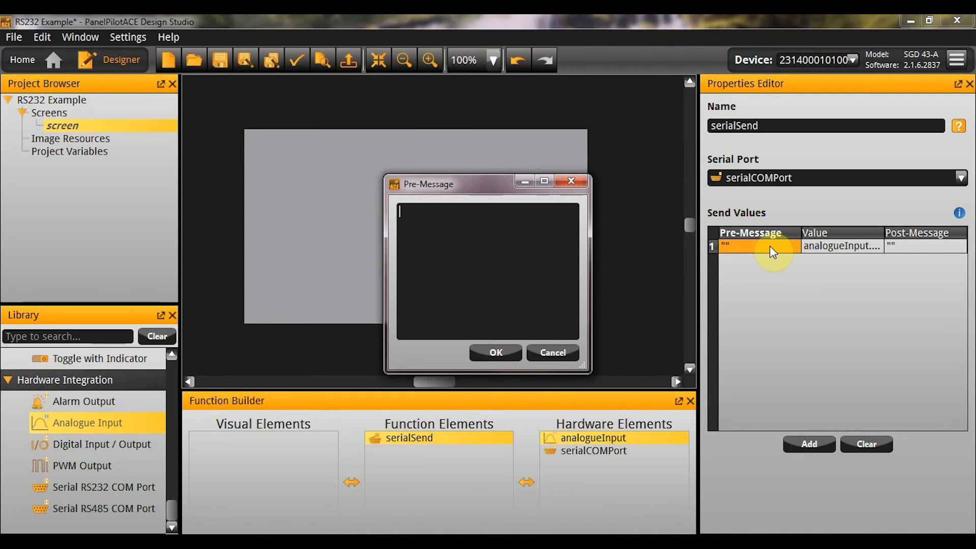
text(Voltage1:)
click(504, 353)
double_click(920, 248)
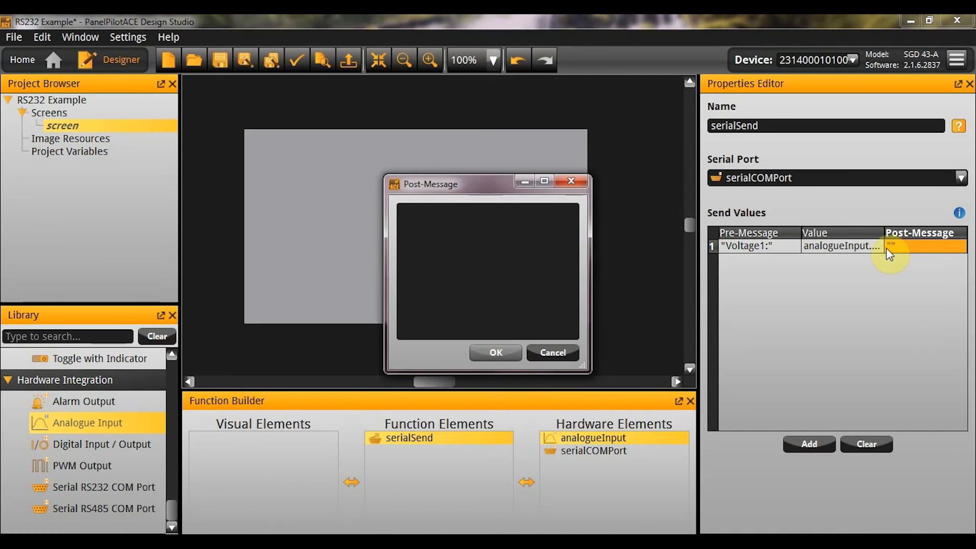
text(V)
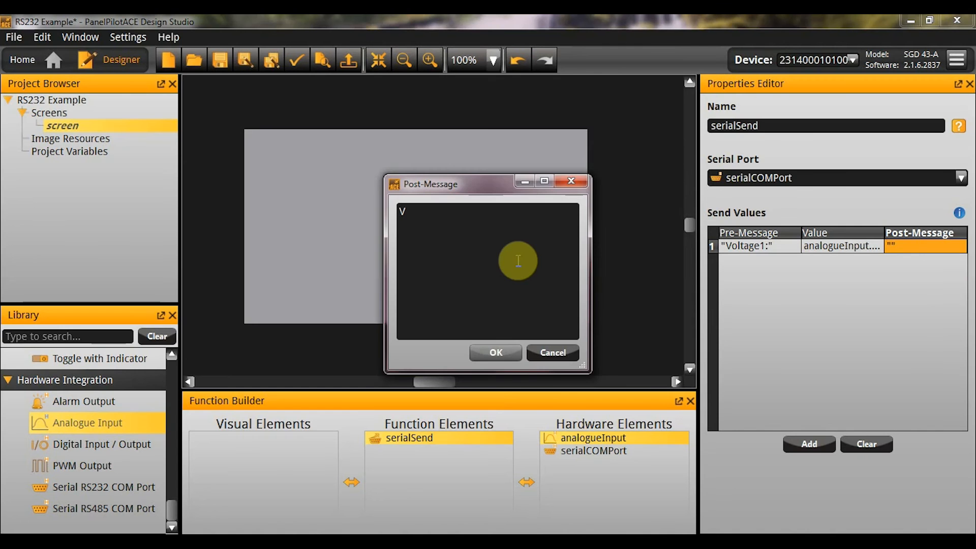
click(490, 360)
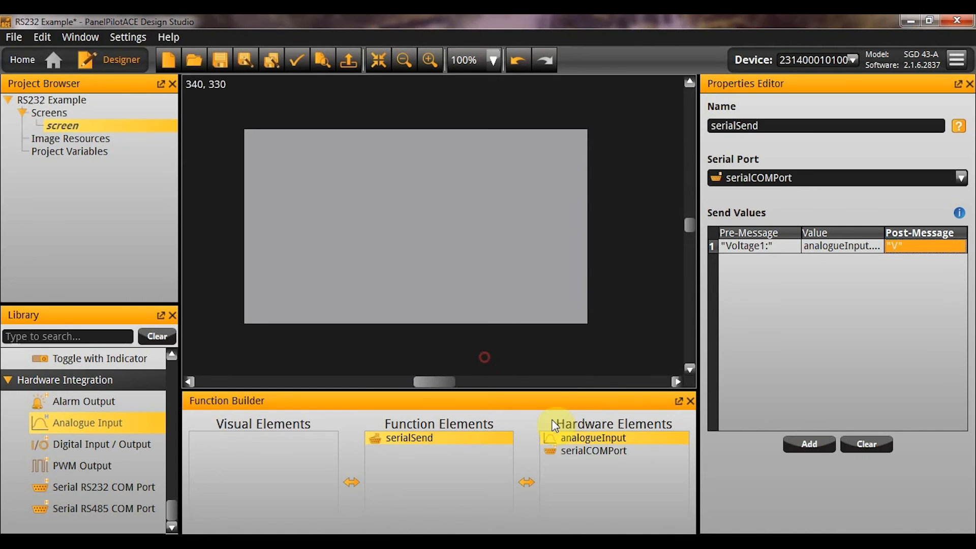
Step: Add a second Analogue Input to the project's hardware elements
click(410, 459)
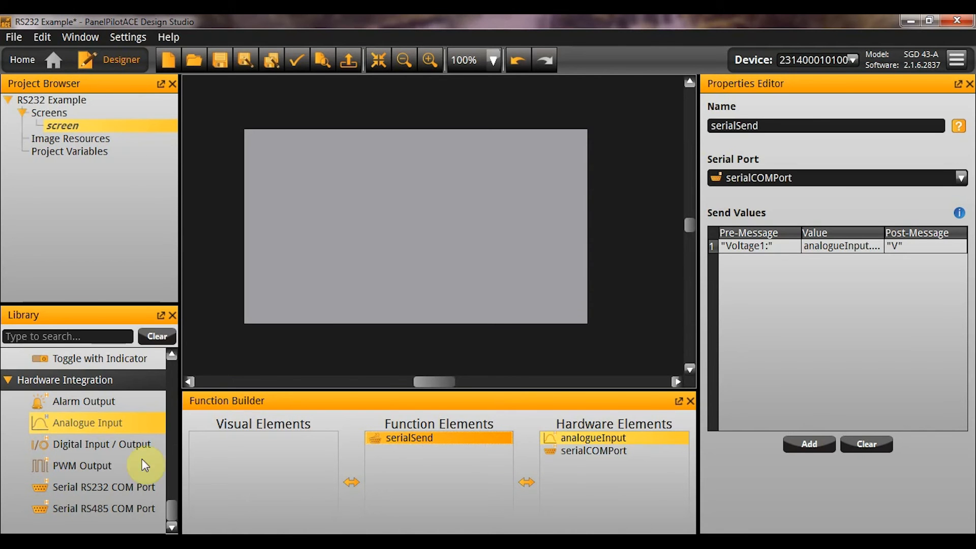
double_click(49, 418)
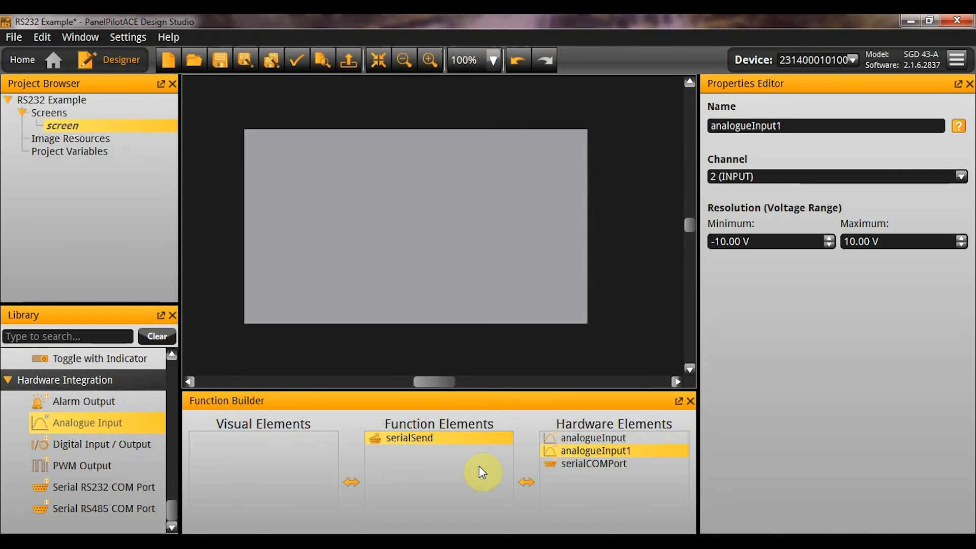
Step: Add a second row to serialSend's send values and set its pre-message to "Voltage2:"
click(409, 438)
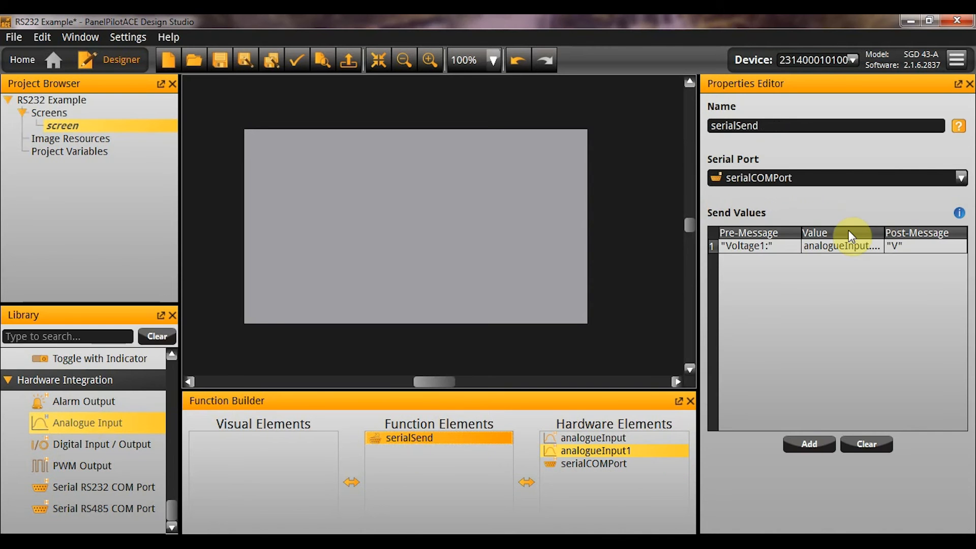
click(827, 276)
double_click(735, 263)
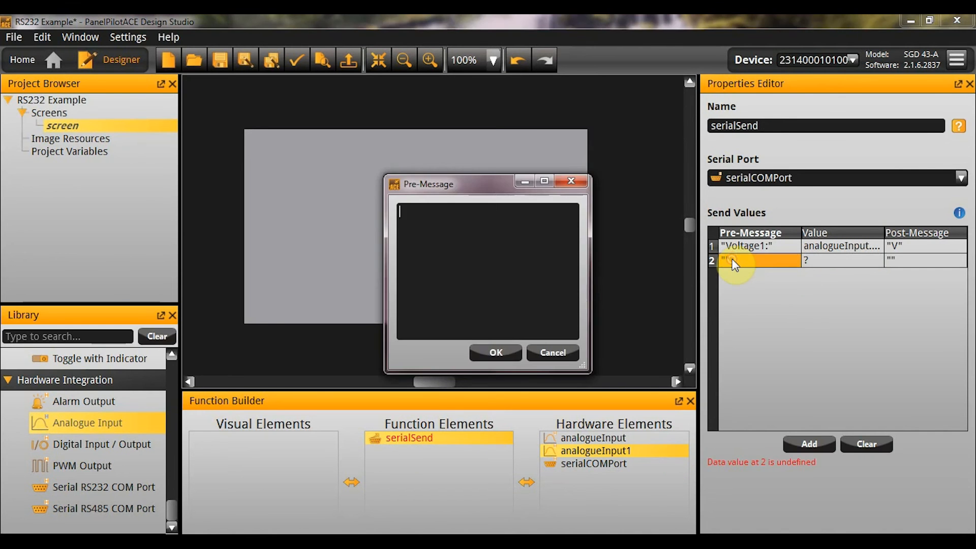
text(Voltage2:)
click(501, 356)
Step: Set the value of serialSend's second send row to the Voltage property of the analogueInput1 element
double_click(847, 260)
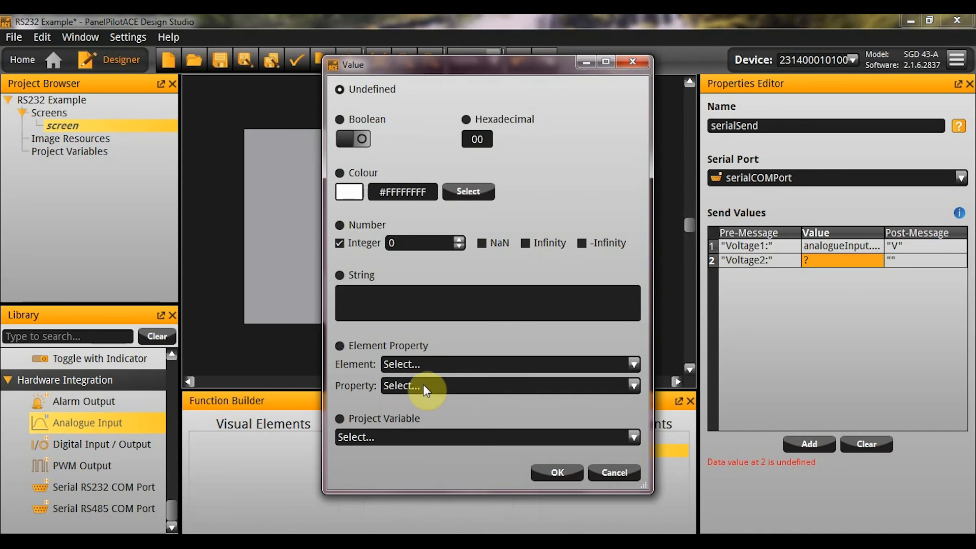
click(423, 370)
click(423, 370)
click(443, 425)
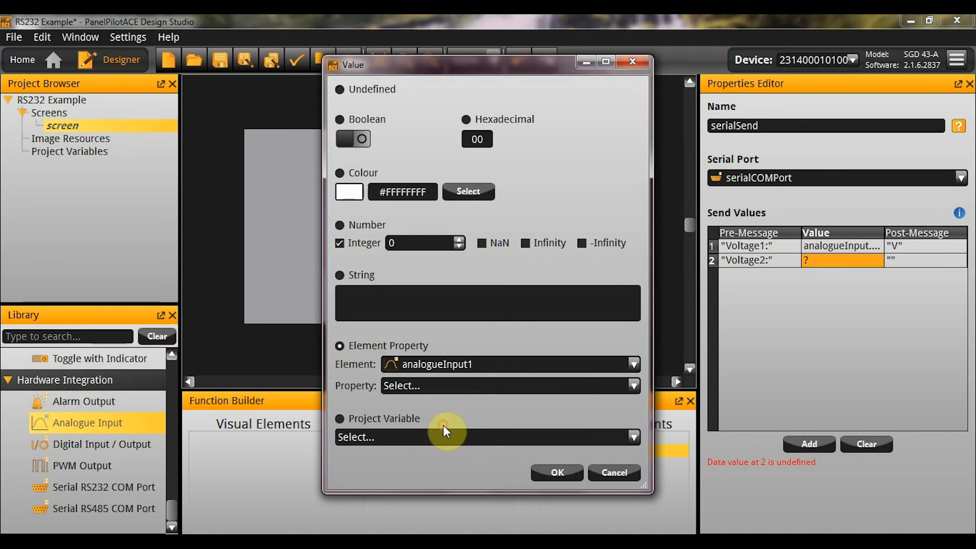
click(434, 387)
click(436, 473)
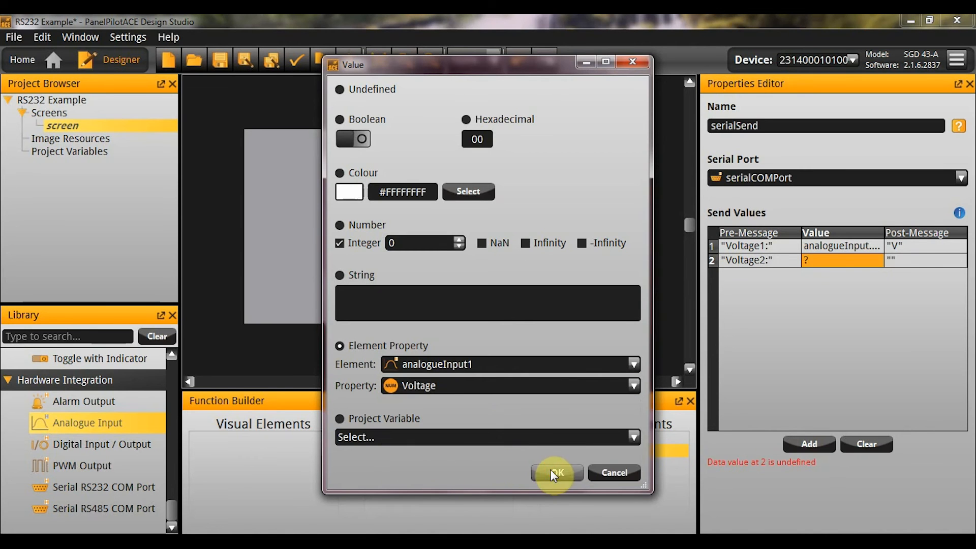
click(551, 469)
Step: Set the post-message of serialSend's second send row to "V"
double_click(905, 259)
click(497, 305)
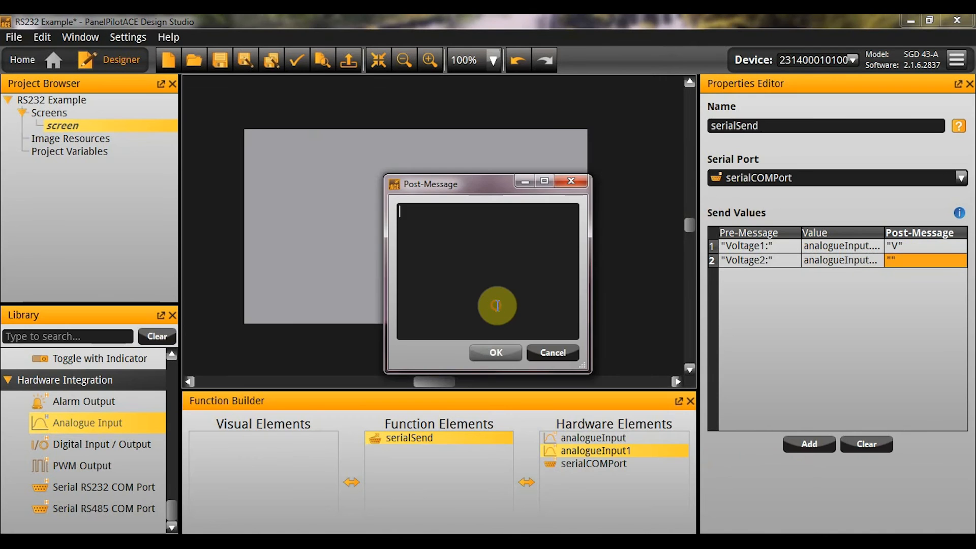
text(V)
click(508, 351)
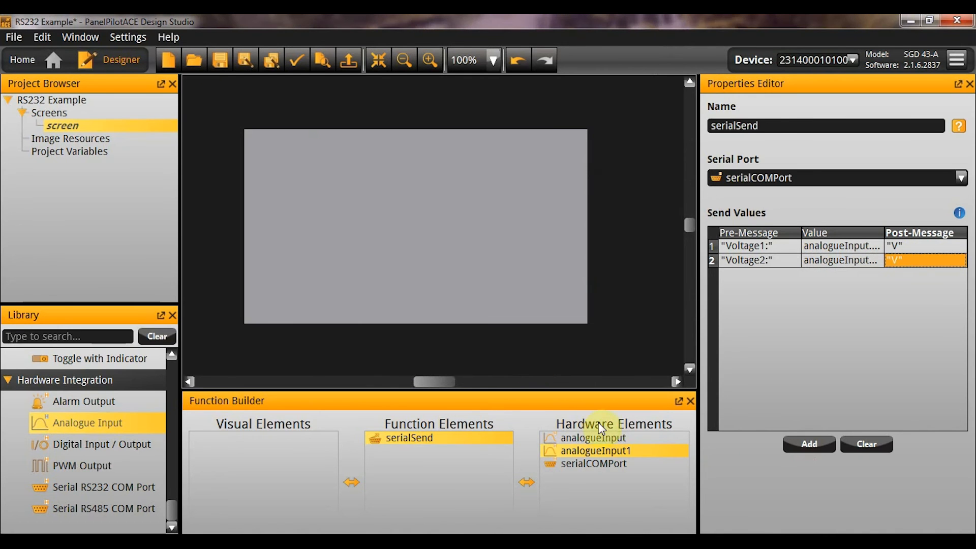
Step: Rename the hardware element analogueInput as input_1 and analogueInput1 as input_2
double_click(600, 438)
text(input_1)
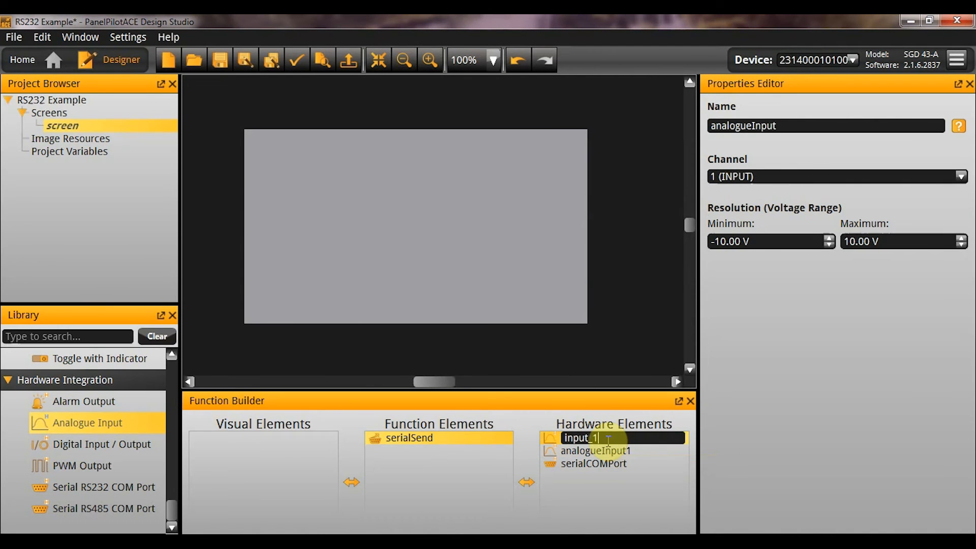
key(Return)
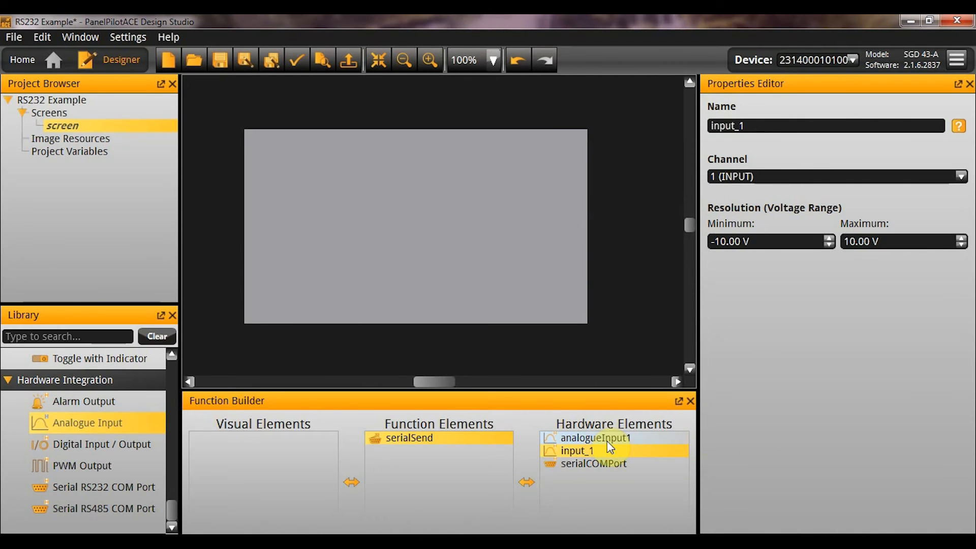
click(607, 440)
double_click(606, 439)
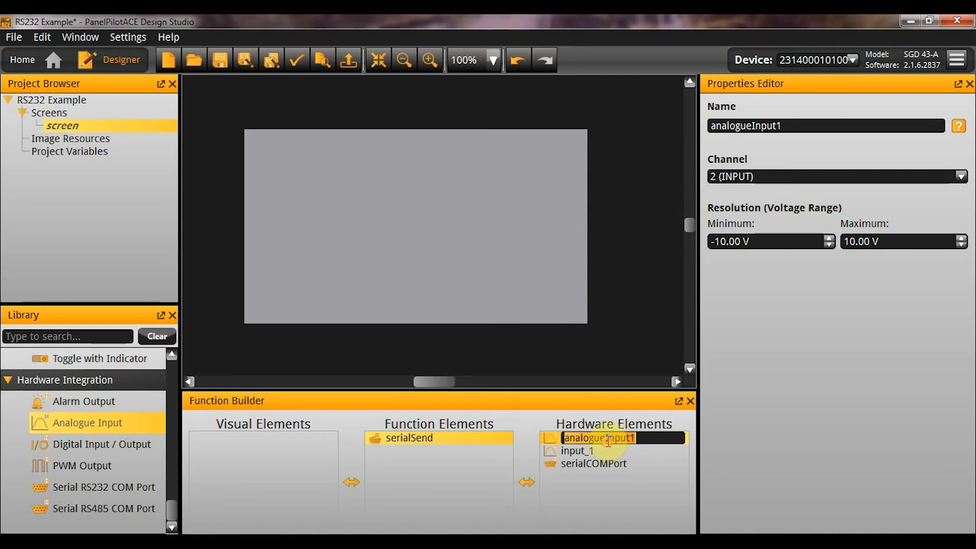
text(input_2)
key(Return)
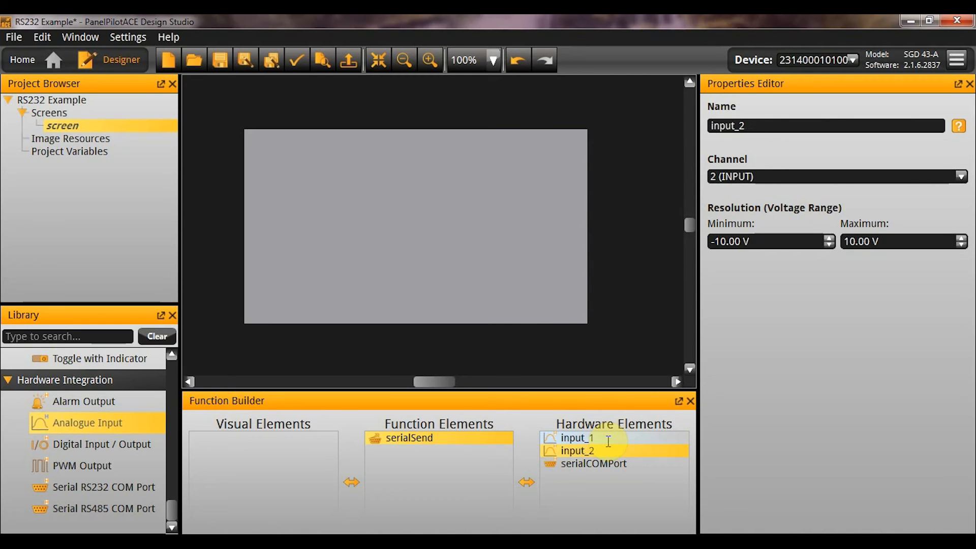
Step: Rename the serial COM port element as serialPort and the serialSend function element as send_inputs
double_click(601, 463)
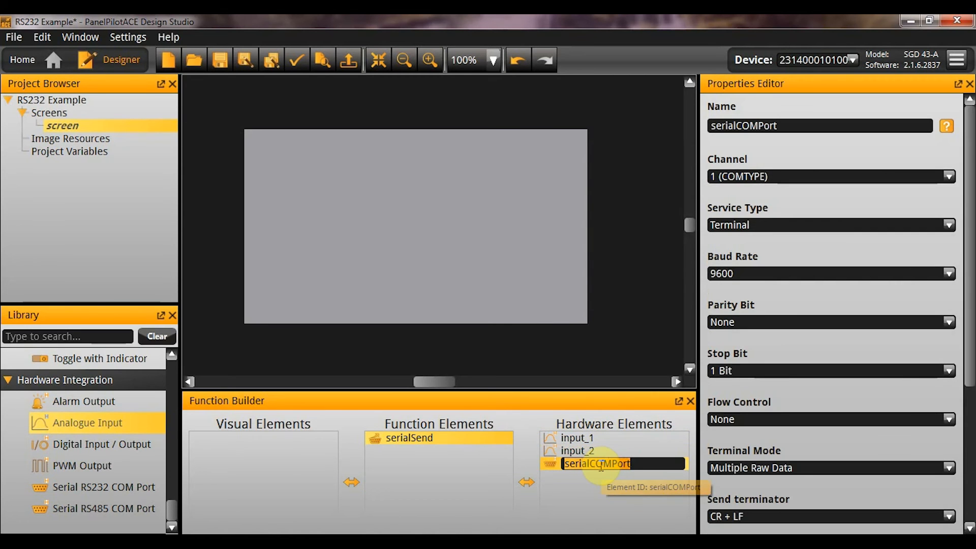
text(serialPort)
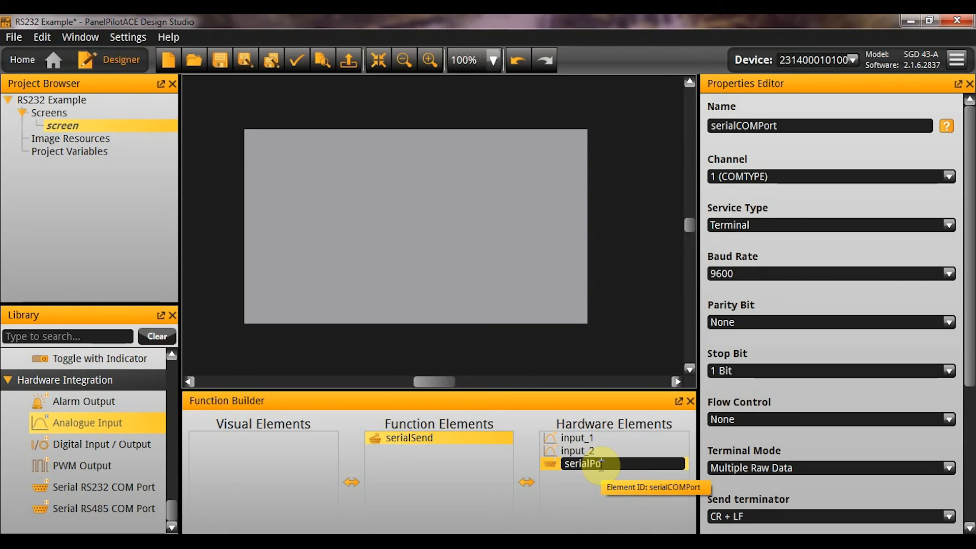
key(Return)
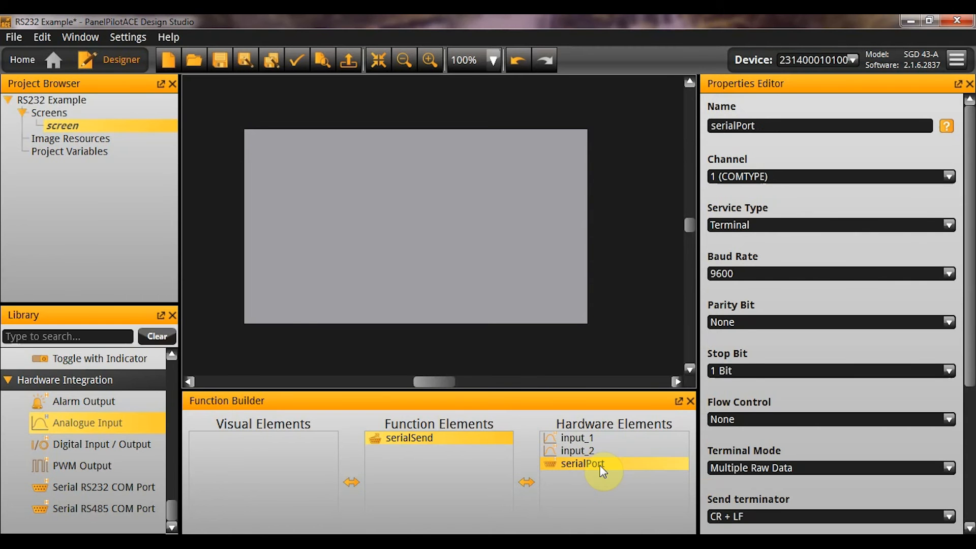
double_click(407, 437)
text(send_inputs)
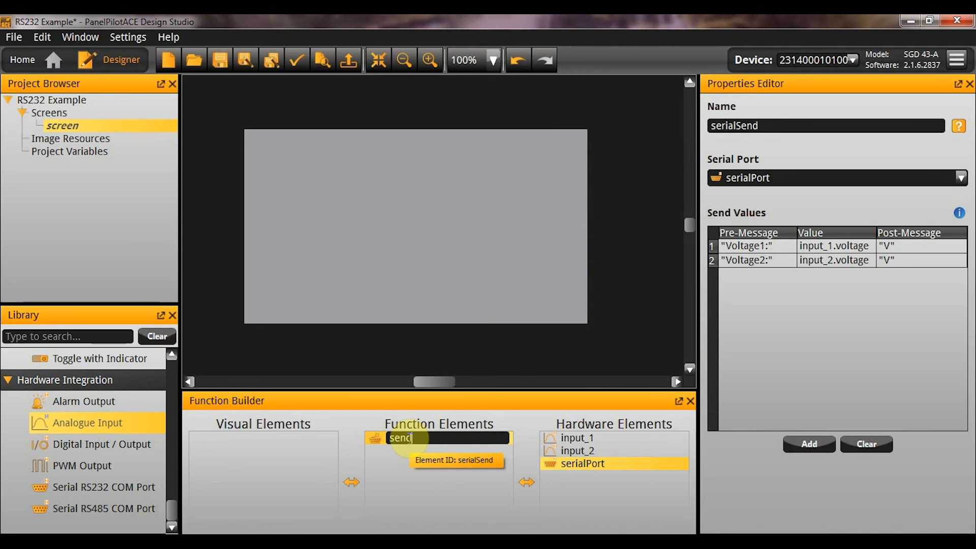
key(Return)
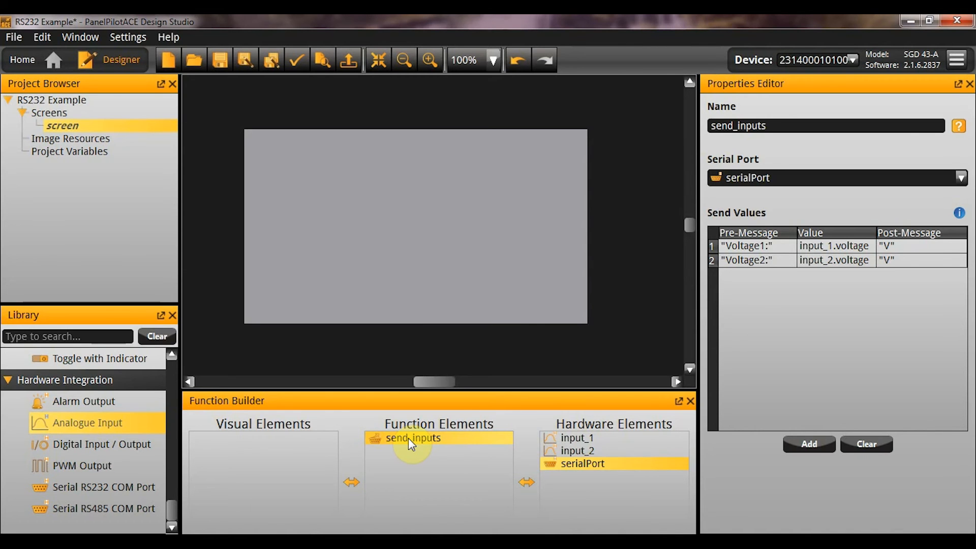
Step: Place a Rectangle visual element near the middle of the screen, at about X 149 px, Y 95 px
click(164, 508)
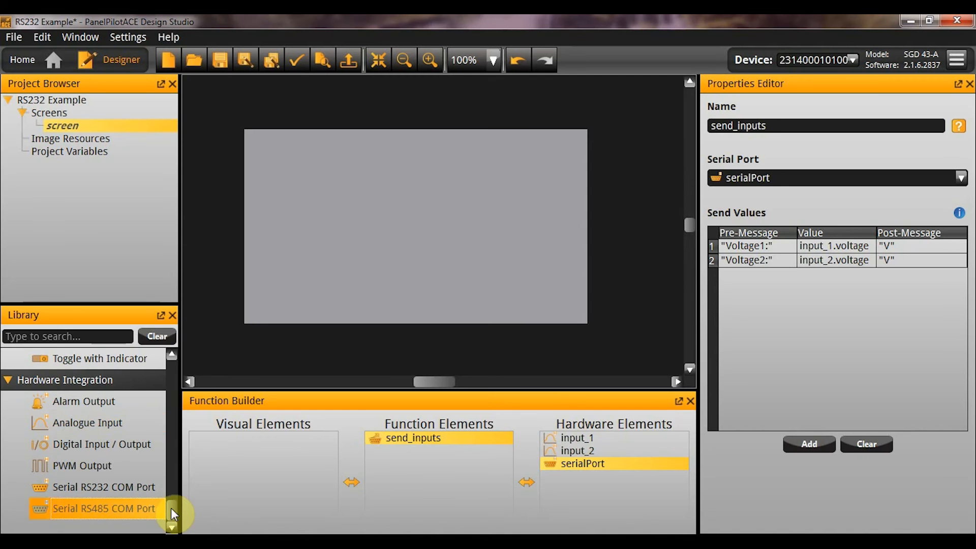
drag(171, 508, 165, 376)
drag(109, 444, 386, 225)
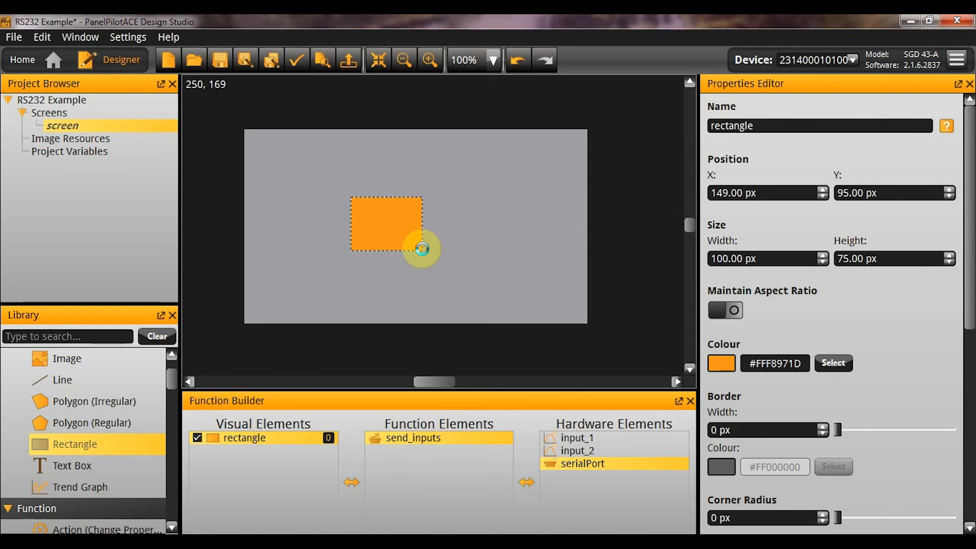
click(422, 248)
click(414, 242)
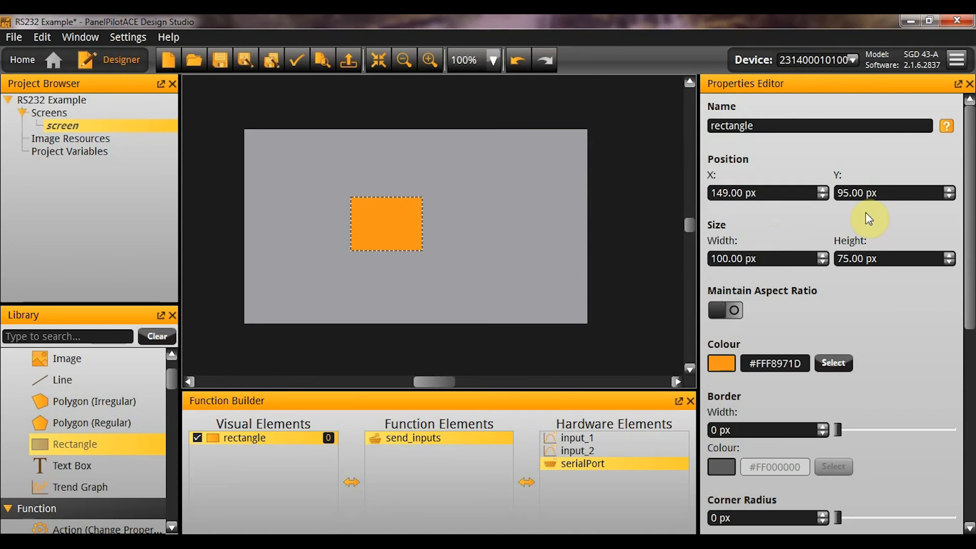
Step: Try a rectangle size of 80 px wide by 40 px high
double_click(769, 254)
text(80)
key(Tab)
text(40)
key(Return)
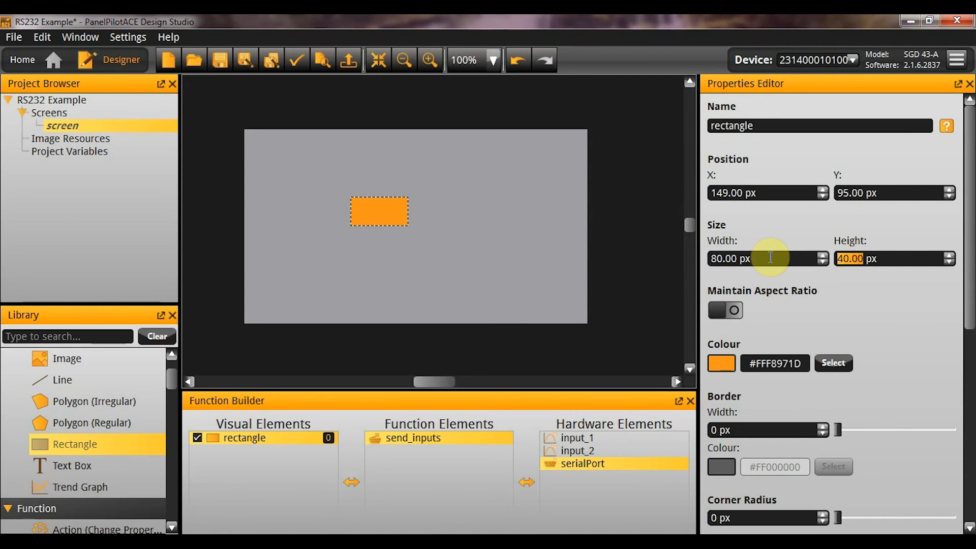
Step: Set the rectangle's width to 120 px and its height to 80 px
text(120)
double_click(770, 256)
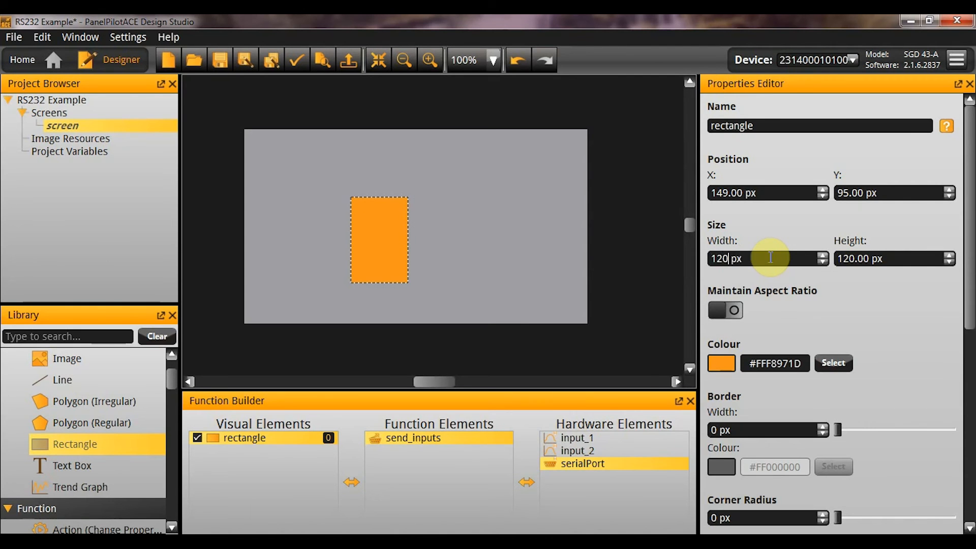
key(Tab)
text(80)
key(Return)
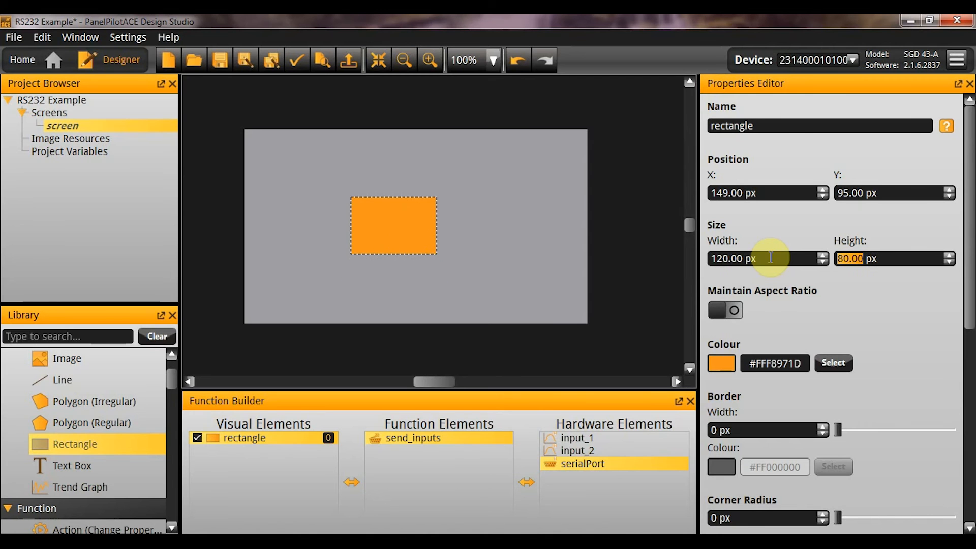
Step: Move the rectangle down to the screen's lower middle, about X 171 px, Y 178 px, and rename it rectangle_send
drag(396, 206, 411, 264)
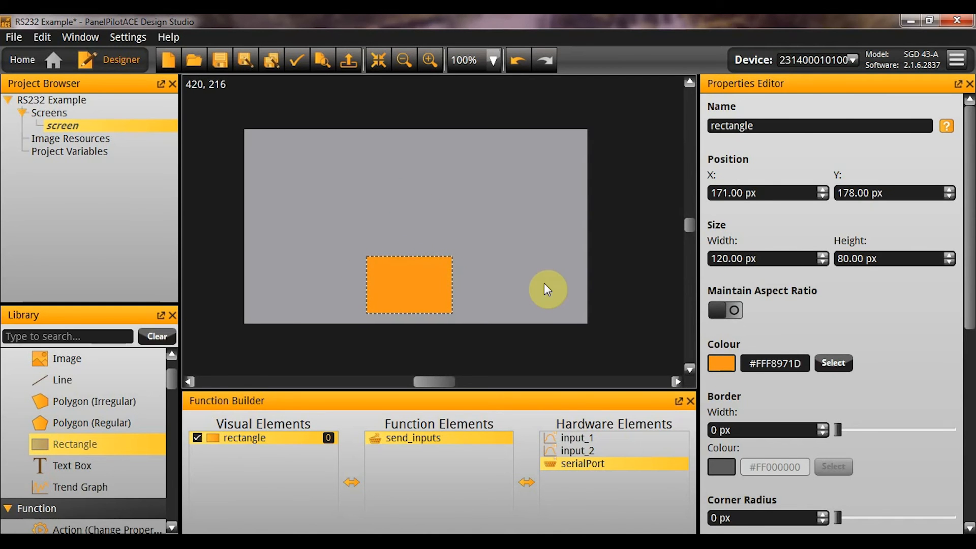
click(813, 127)
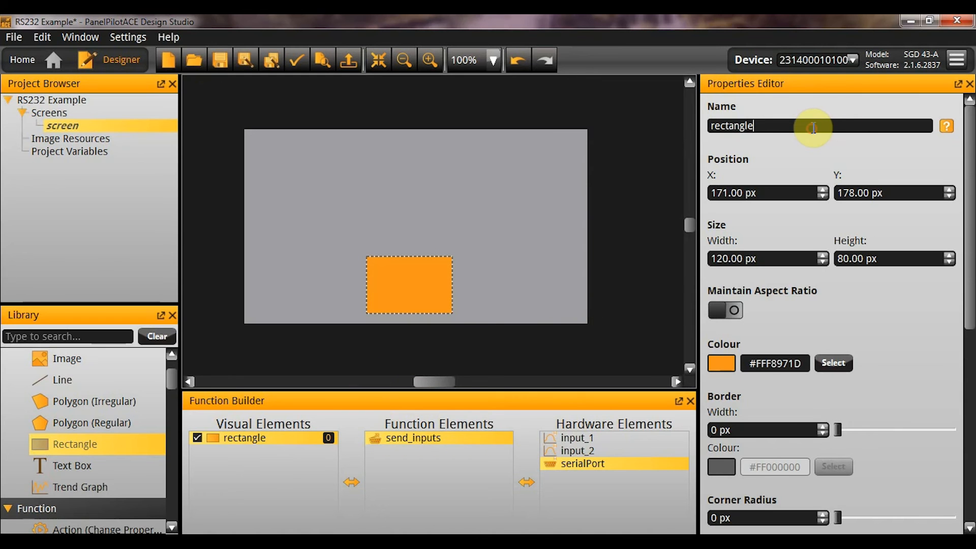
text(_send)
key(Return)
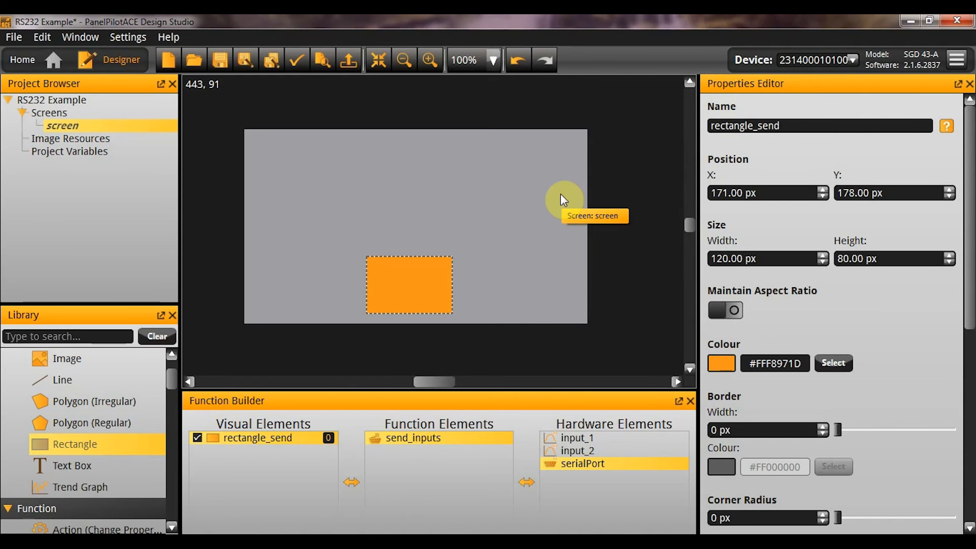
Step: Add a Button function element to the project and rename it button_send
click(483, 296)
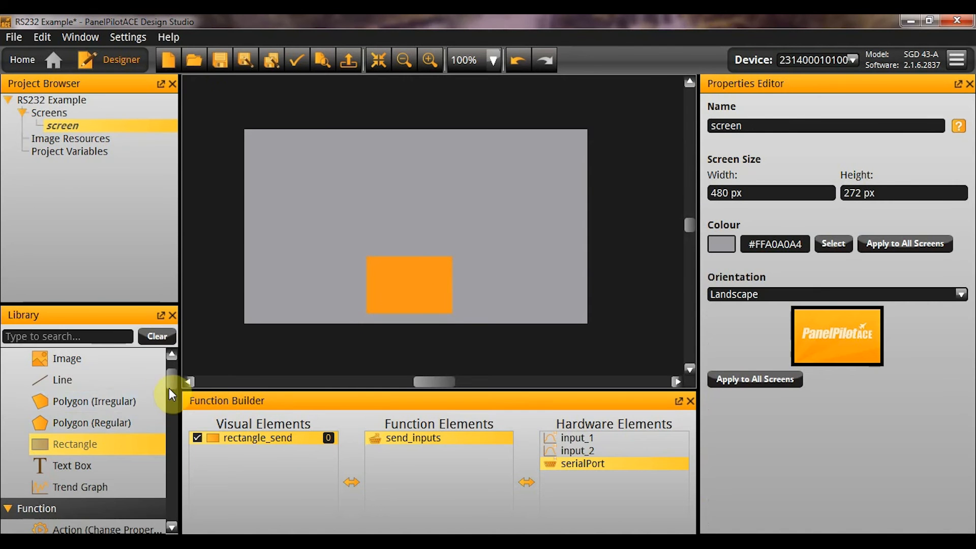
drag(169, 384, 167, 423)
click(101, 481)
drag(372, 525, 435, 466)
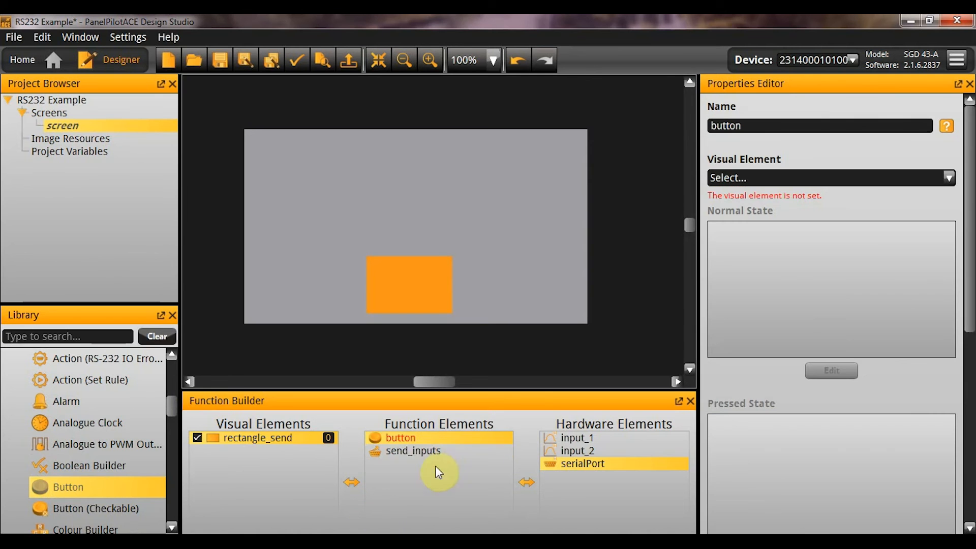
double_click(428, 438)
text(_)
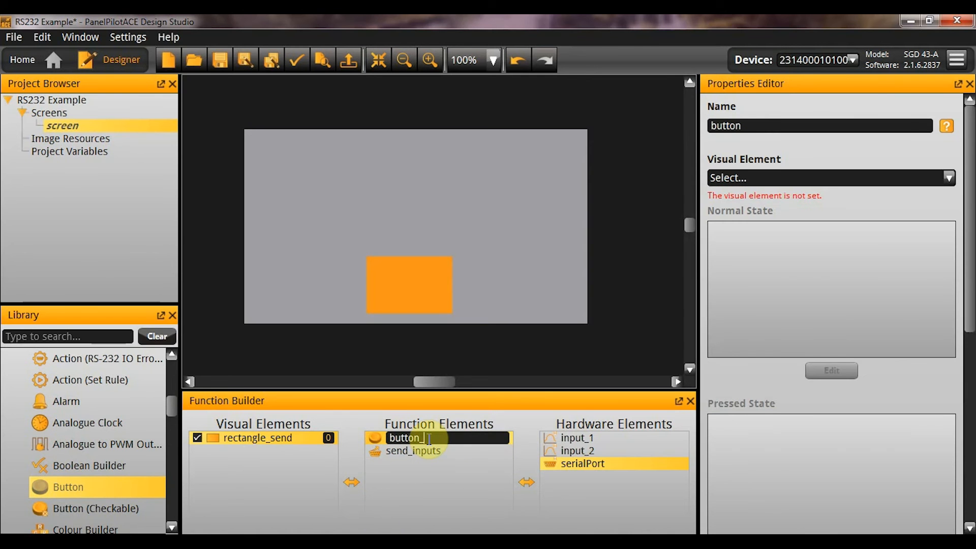
text(send)
key(Return)
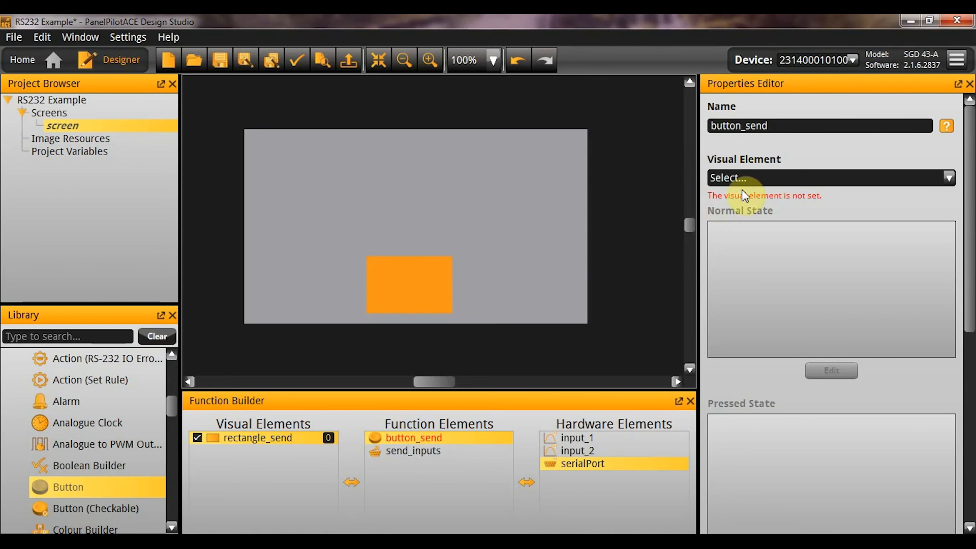
Step: Set button_send's visual element to rectangle_send and have it perform send_inputs when clicked
click(775, 179)
click(780, 205)
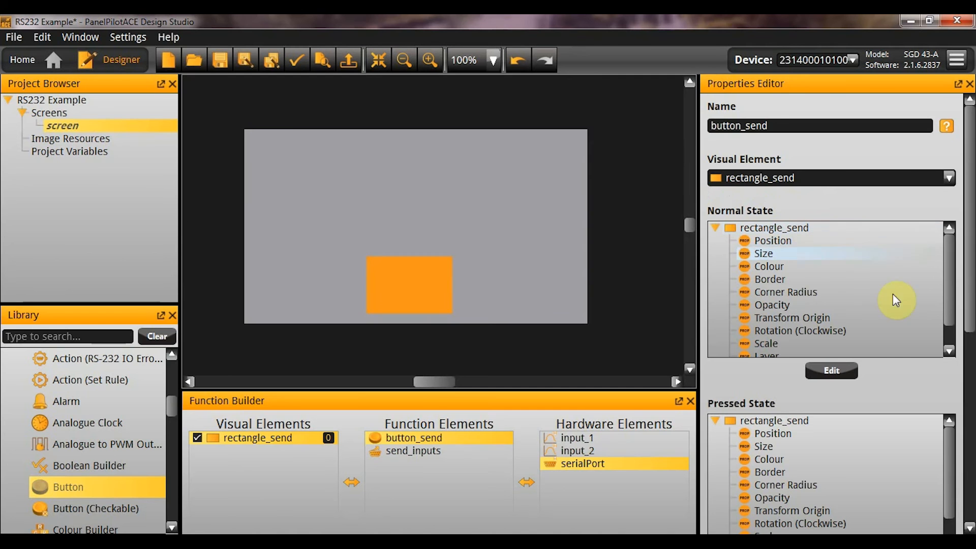
drag(968, 342, 971, 428)
click(856, 441)
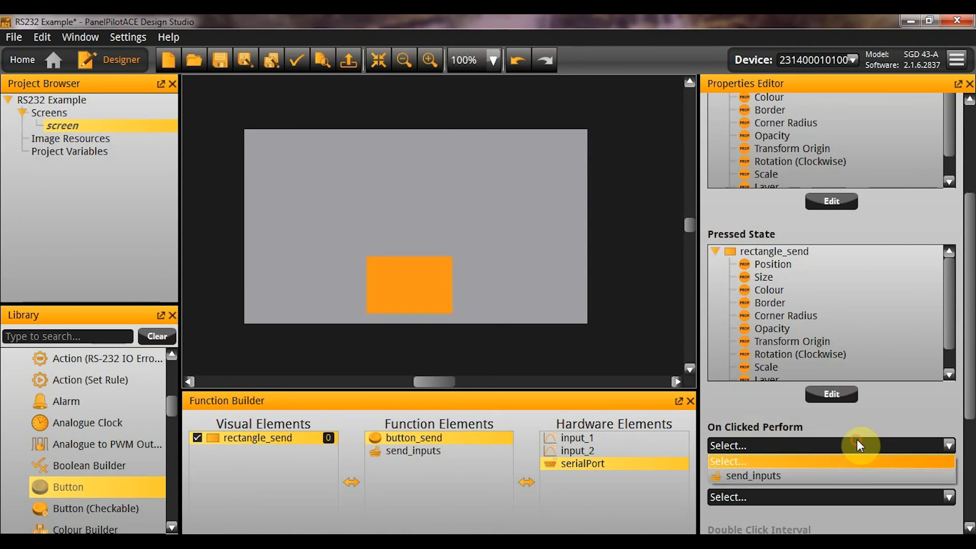
click(852, 476)
click(619, 315)
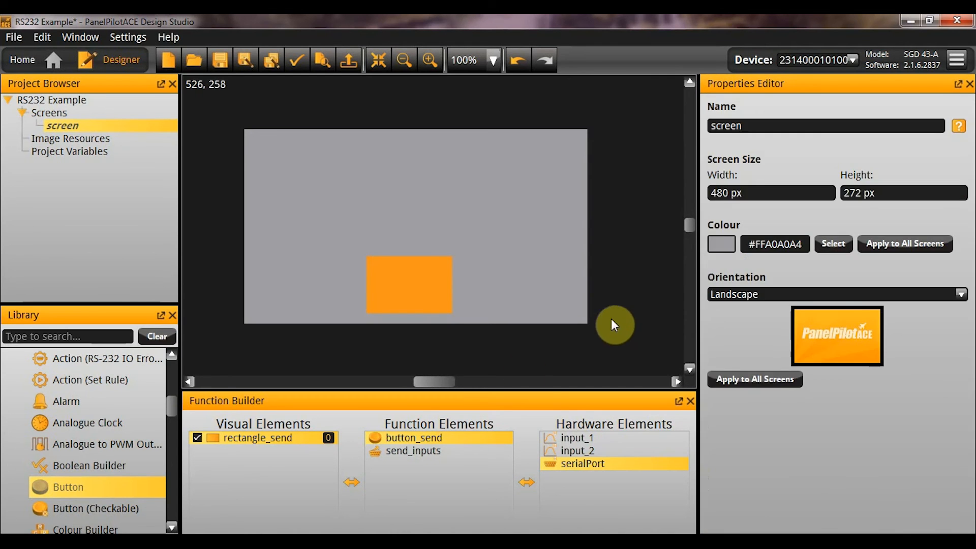
Step: Check the send_inputs message rows and set the serialPort element's send separator to Comma ','
click(447, 452)
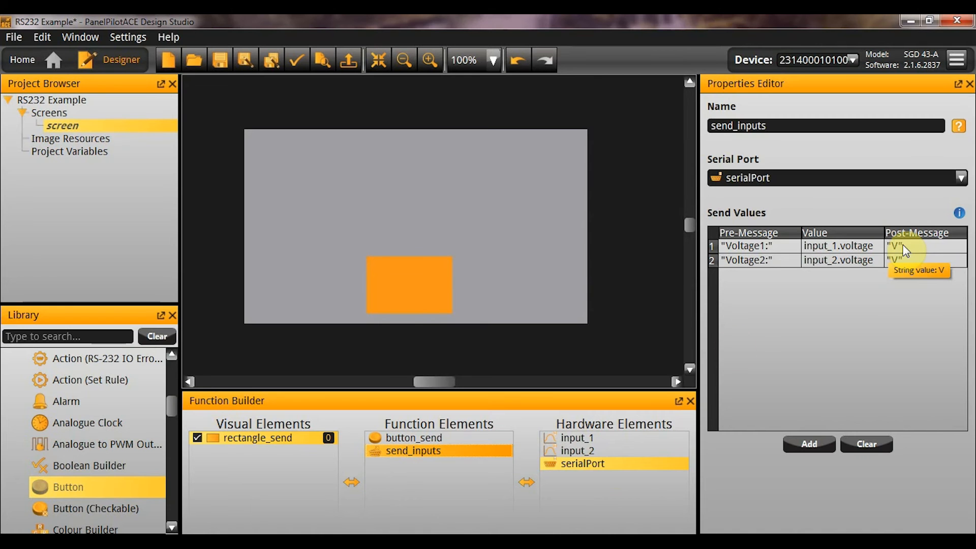
click(629, 464)
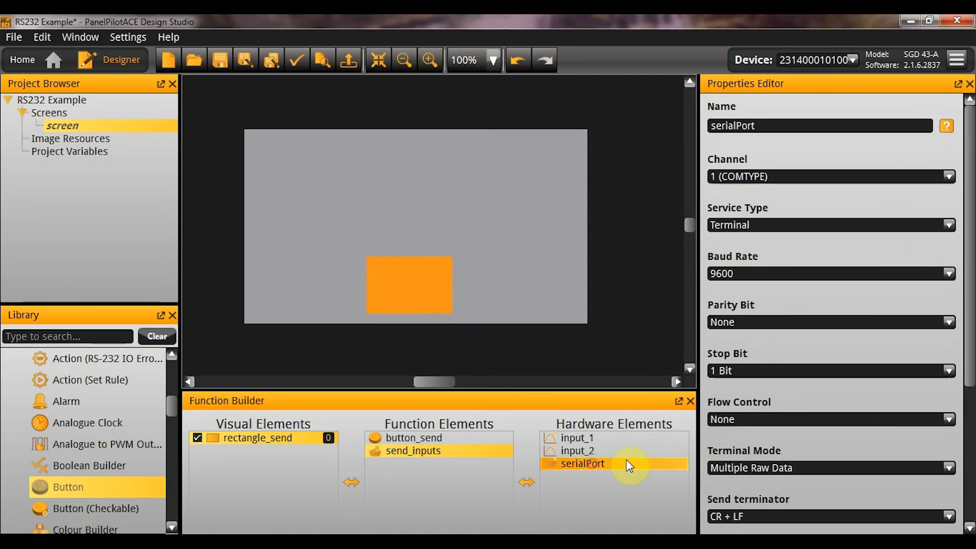
drag(969, 129, 969, 269)
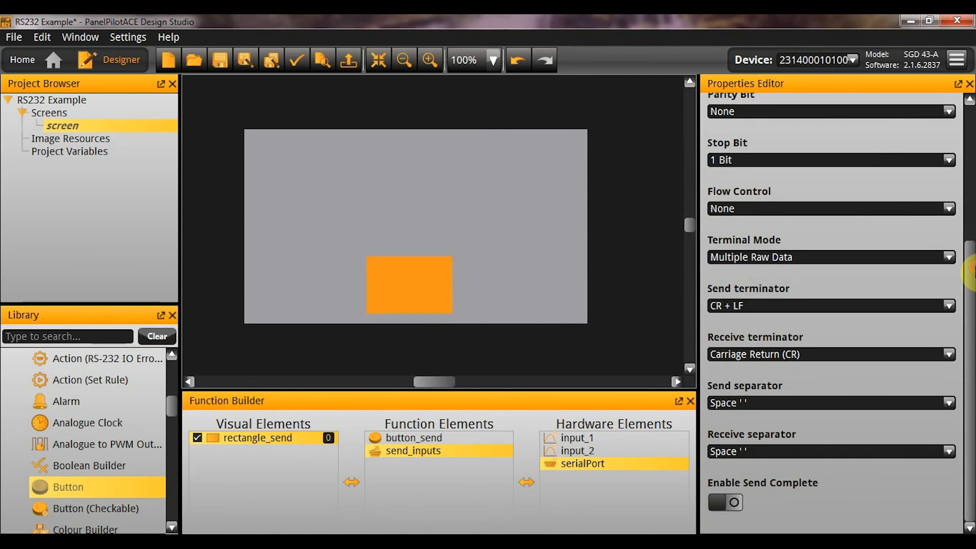
click(810, 406)
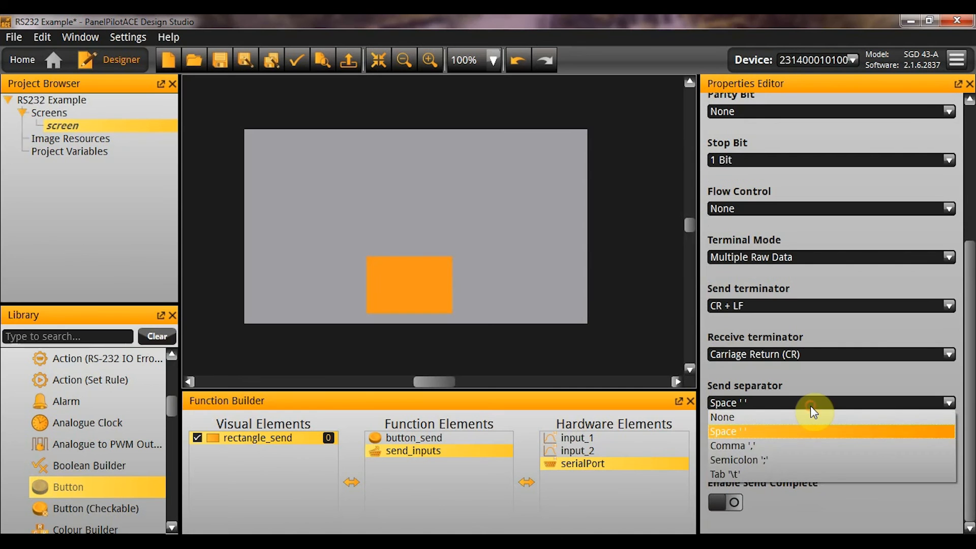
click(799, 450)
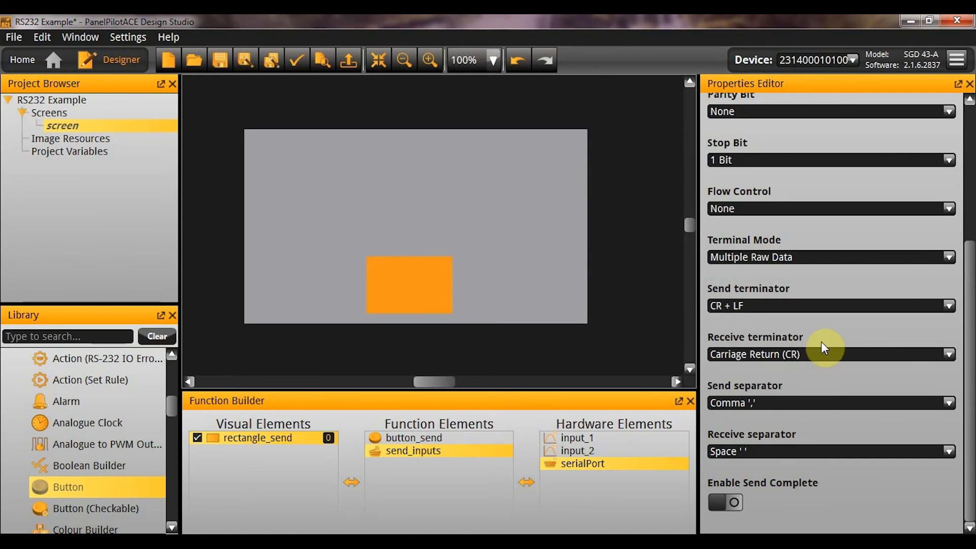
Step: Compare the send_inputs message rows with the serial port's separator and terminator settings
click(489, 451)
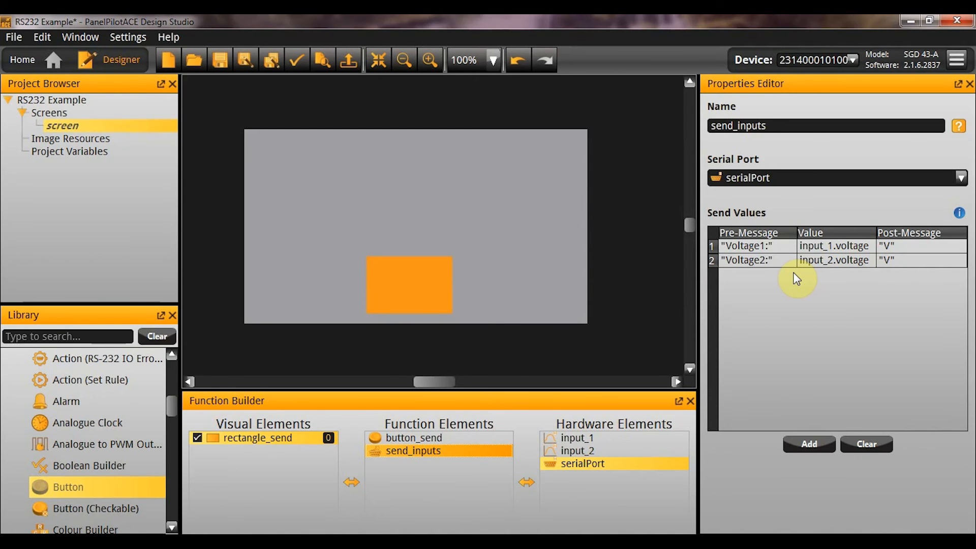
click(608, 461)
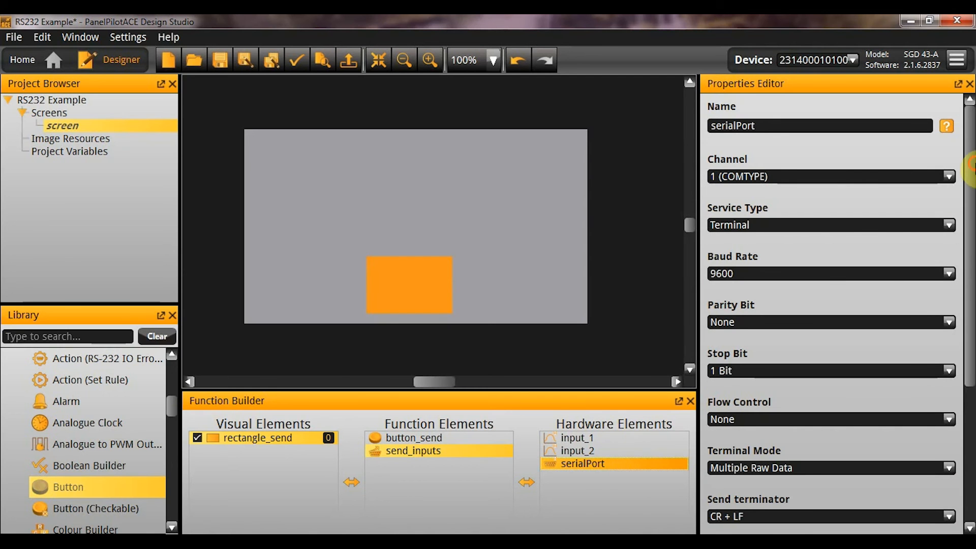
scroll(880, 383, down, 3)
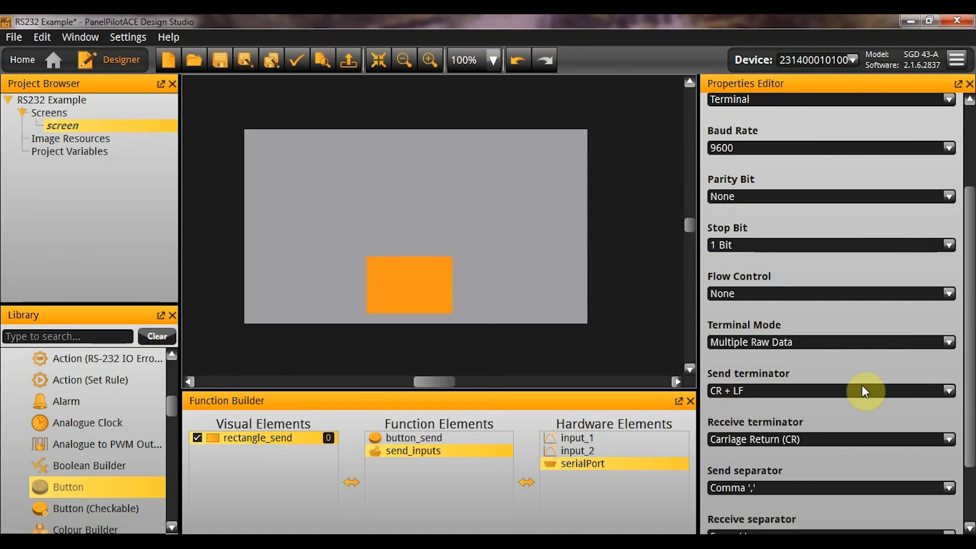
click(489, 450)
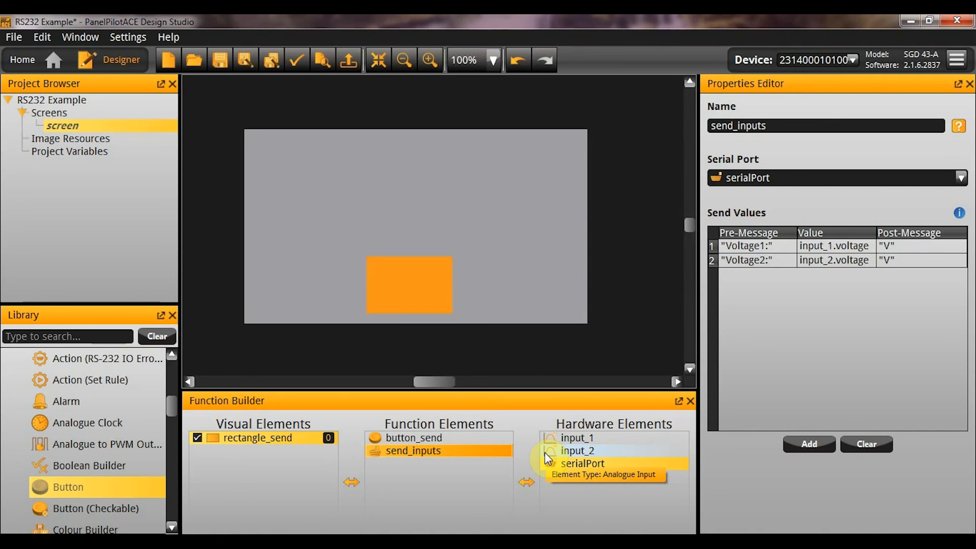
Step: Upload the RS232 Example project to the connected device, accepting the loss of its current project and logged data
click(530, 353)
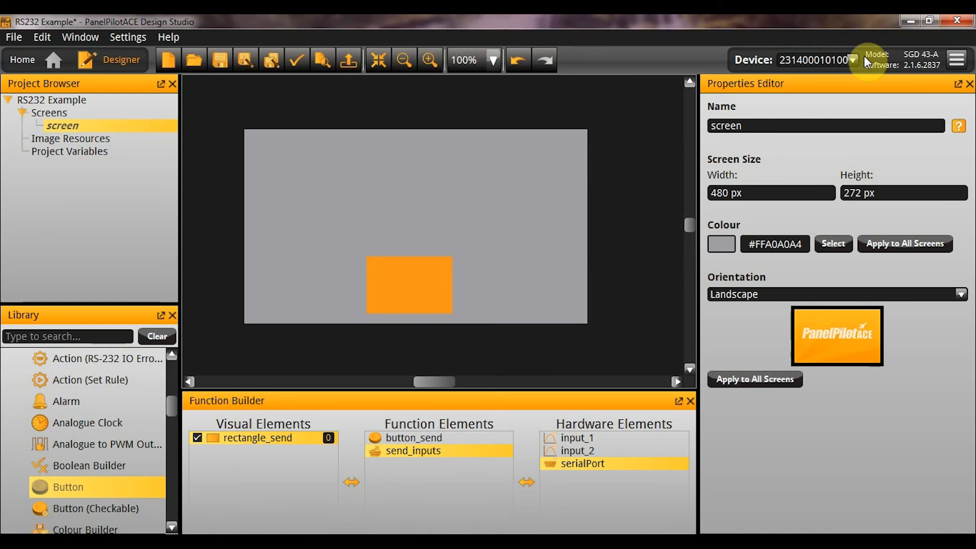
key(ctrl+u)
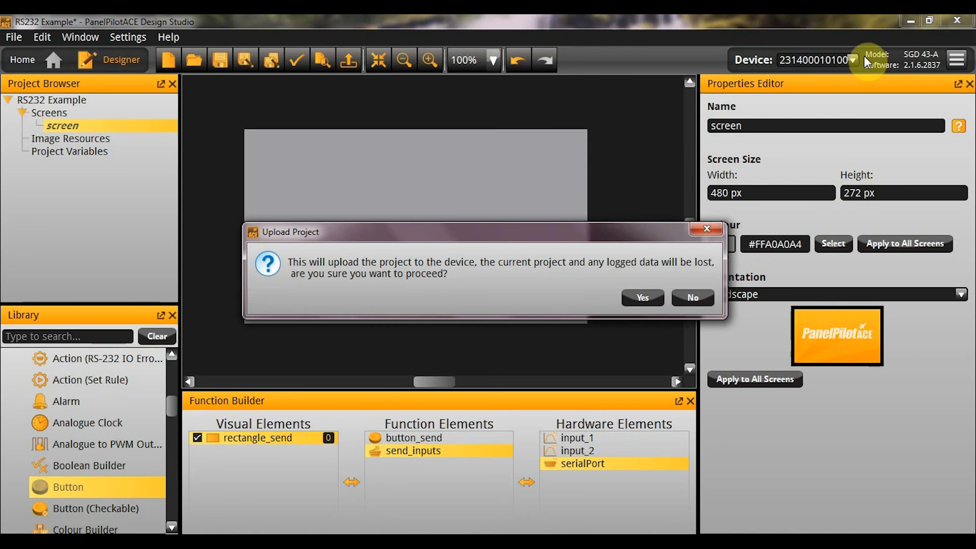
key(Return)
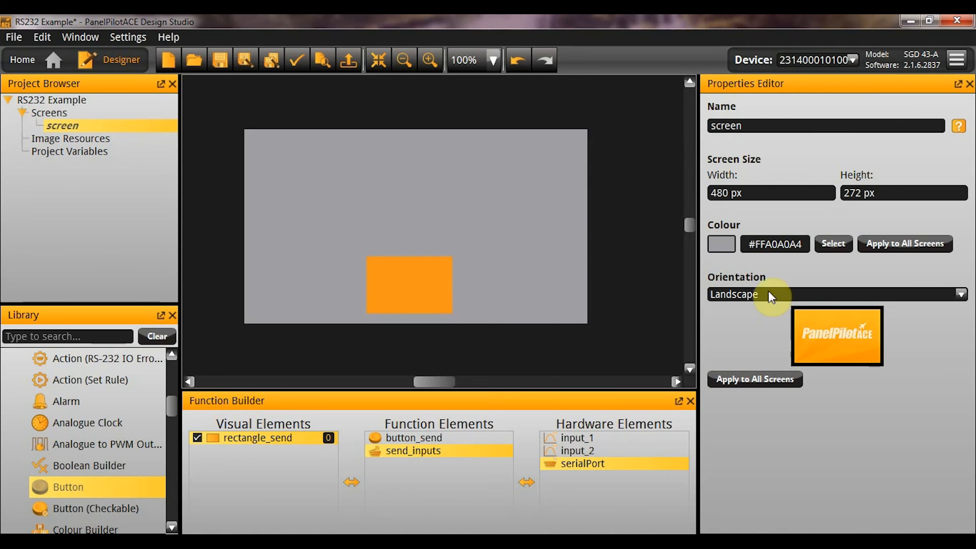
Step: Switch to Tera Term and open a new serial connection on port COM24: Prolific USB-to-Serial Comm Port
right_click(463, 542)
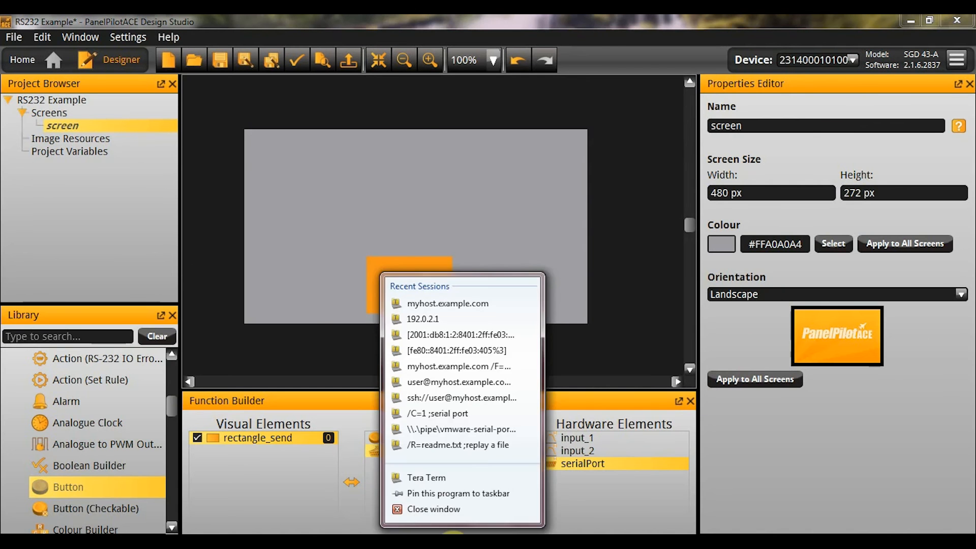
click(426, 477)
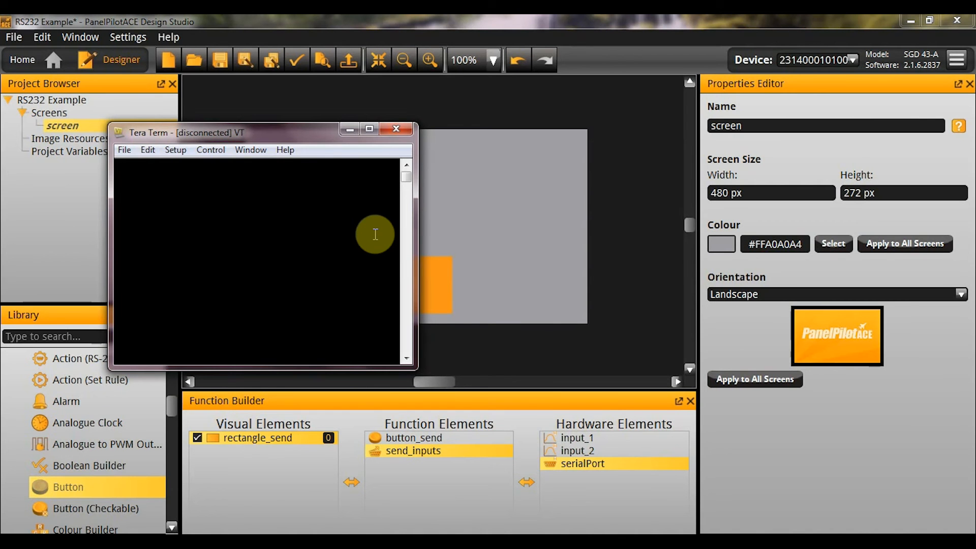
key(alt+n)
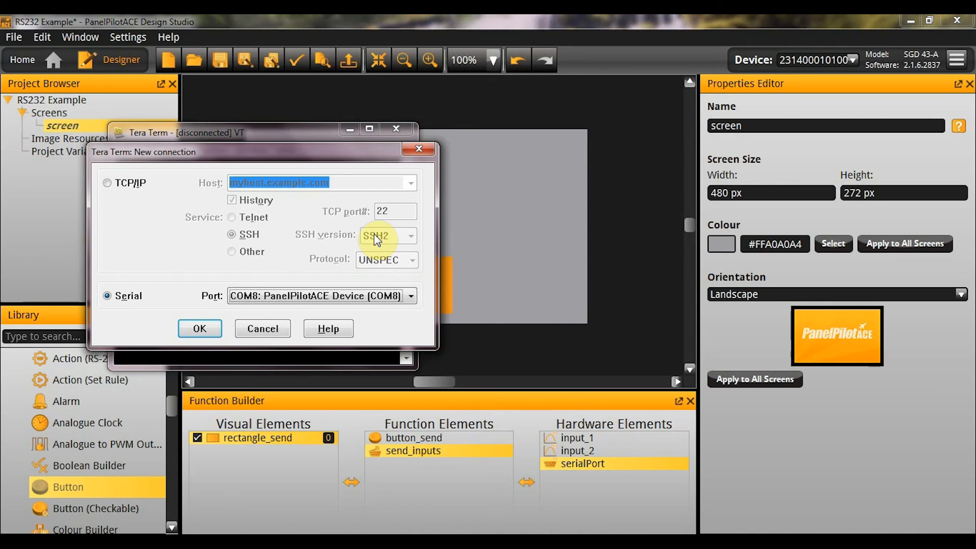
click(334, 296)
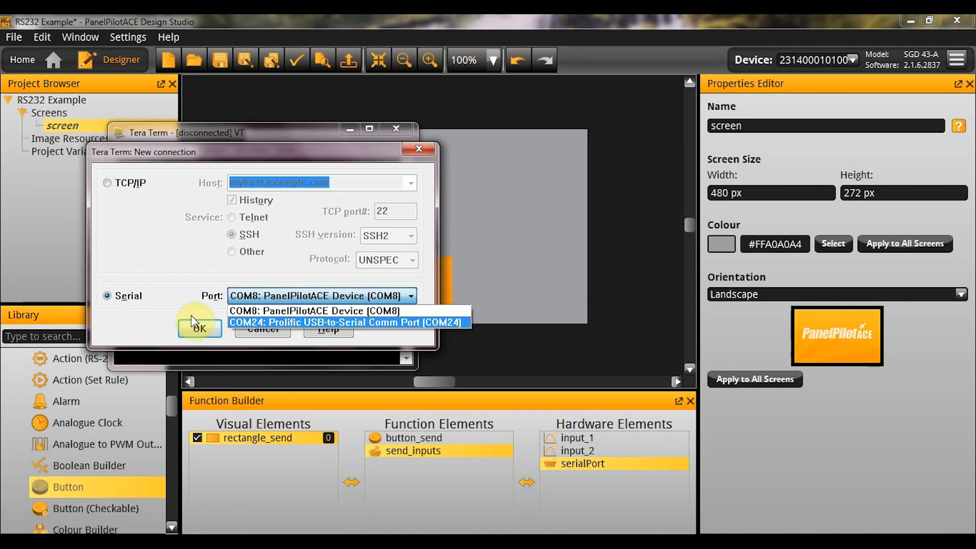
click(334, 318)
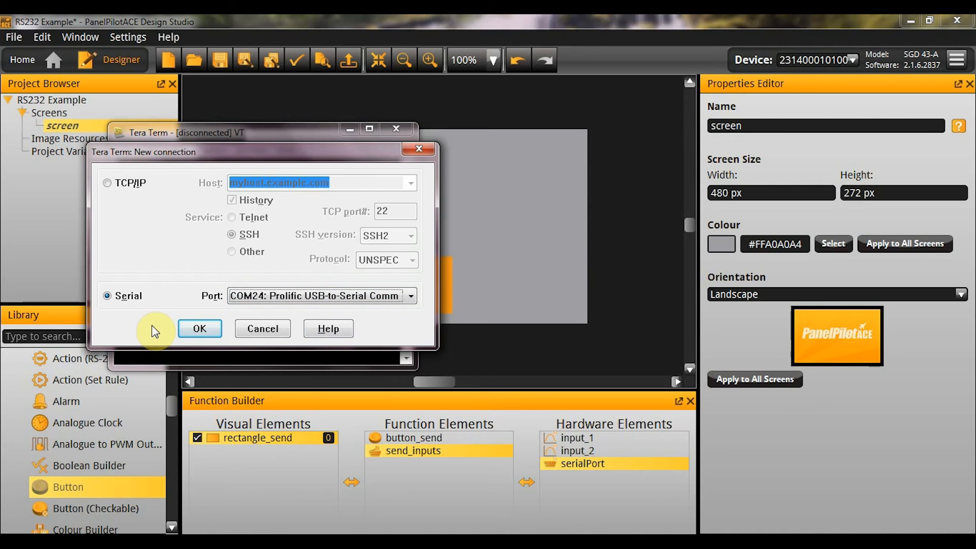
click(192, 329)
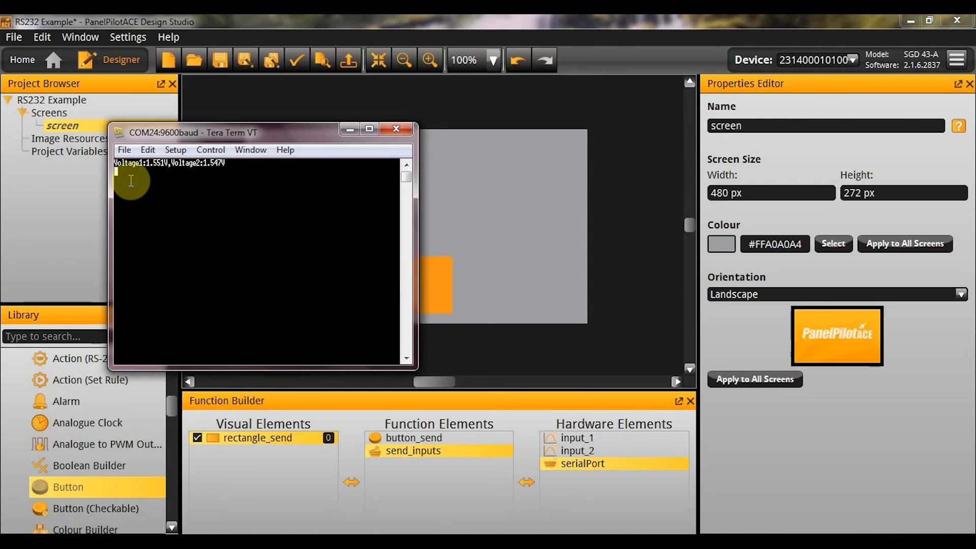
Step: Return to PanelPilotACE Design Studio, add a Serial Port Receive function element and assign it to serialPort
key(alt+Tab)
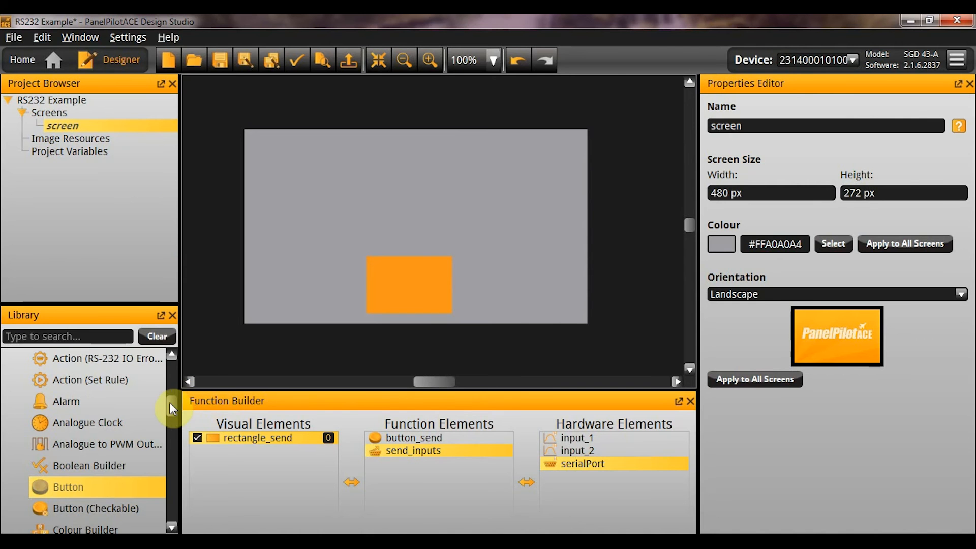
drag(169, 406, 190, 487)
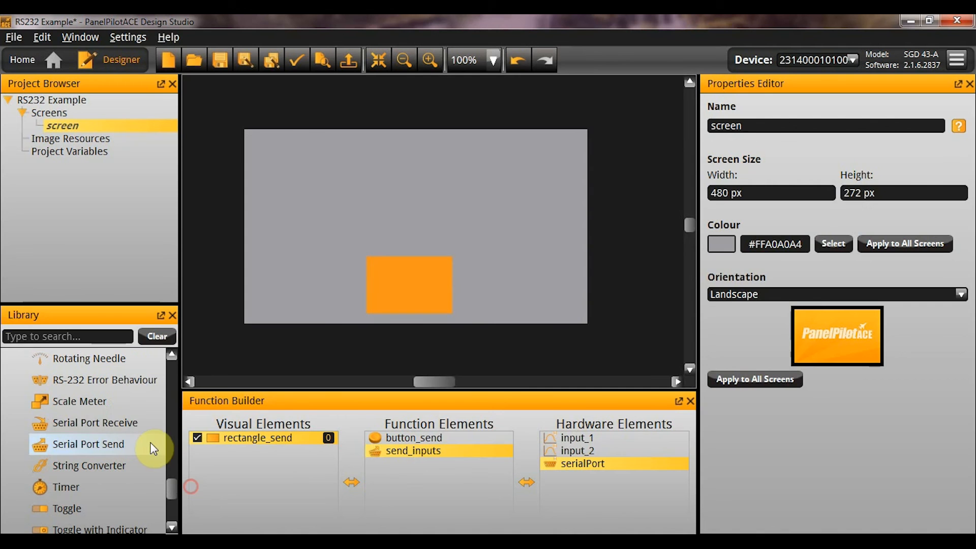
drag(132, 423, 468, 488)
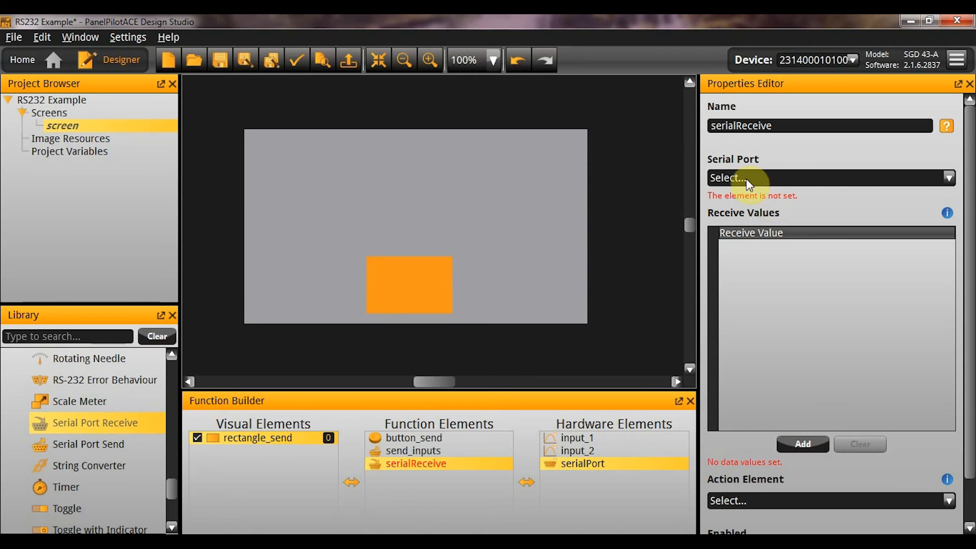
click(726, 178)
click(739, 208)
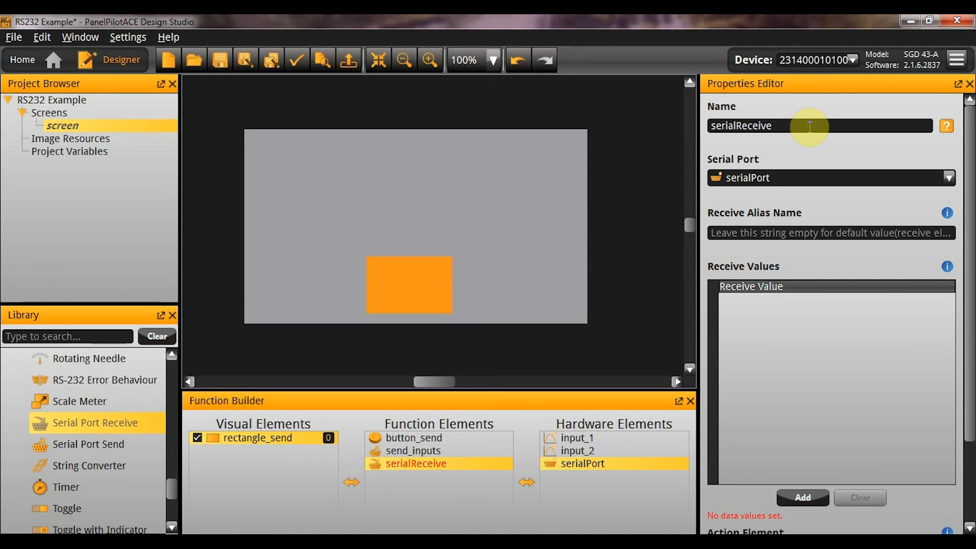
Step: Rename the serial receive element receive_value and set its receive alias name to update
double_click(809, 126)
text(a)
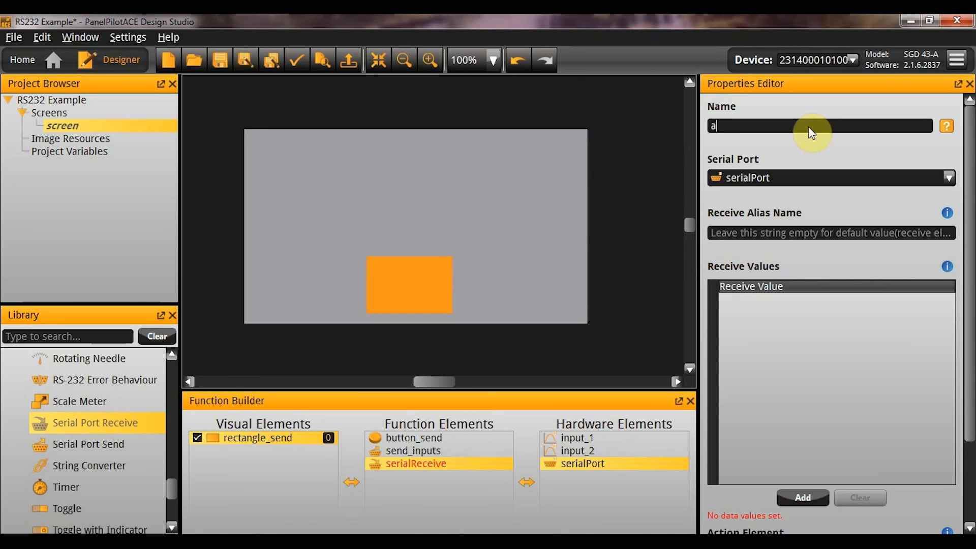
key(BackSpace)
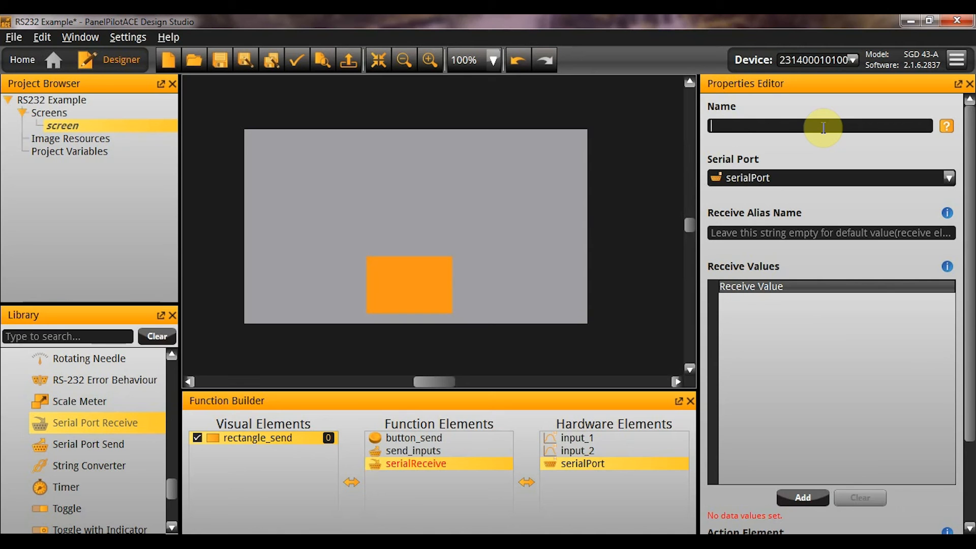
text(receive_value#)
key(Return)
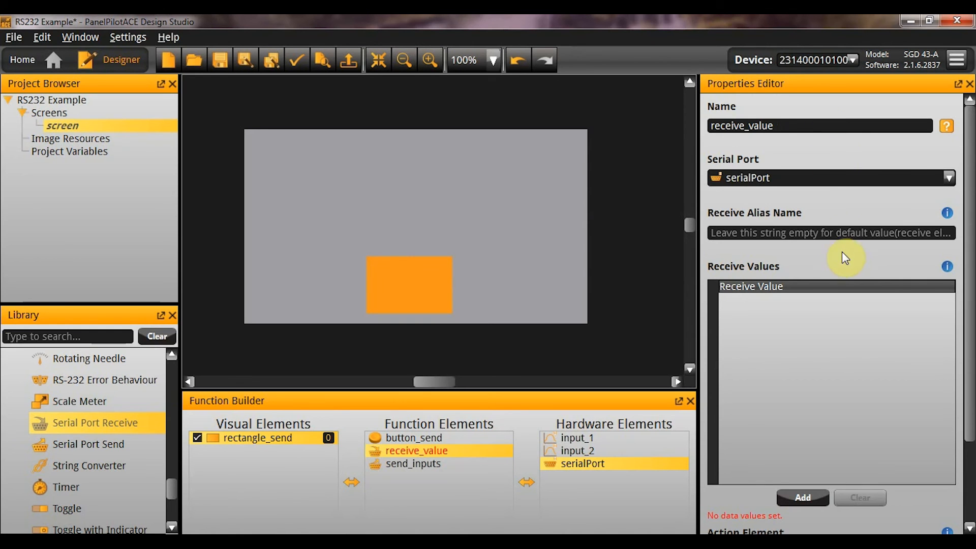
click(832, 233)
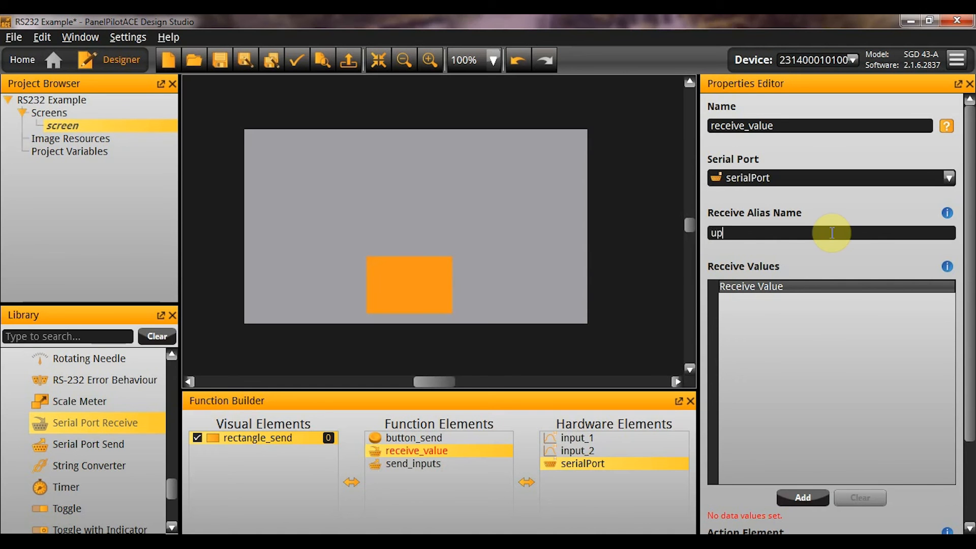
text(date)
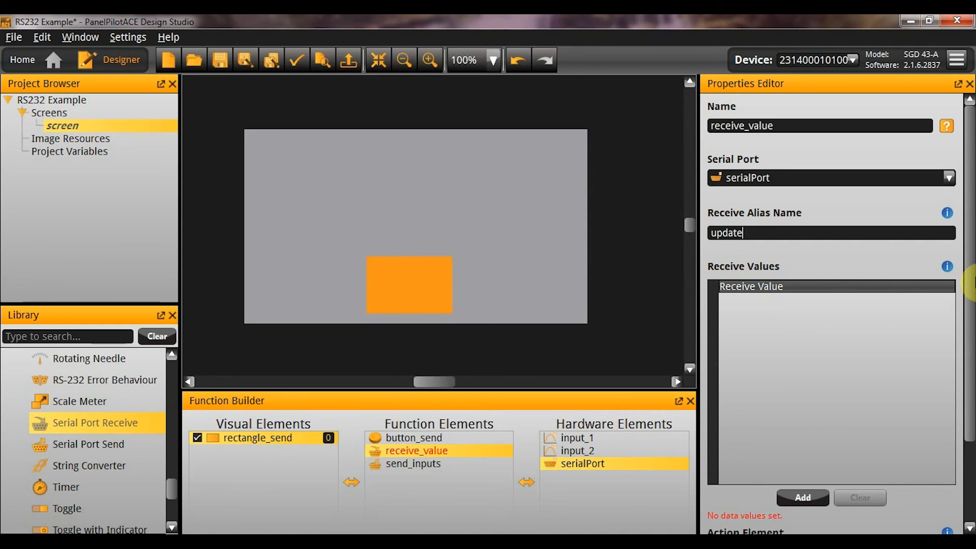
Step: Add one receive value row to receive_value and inspect its definition options, leaving it undefined
drag(972, 278, 972, 336)
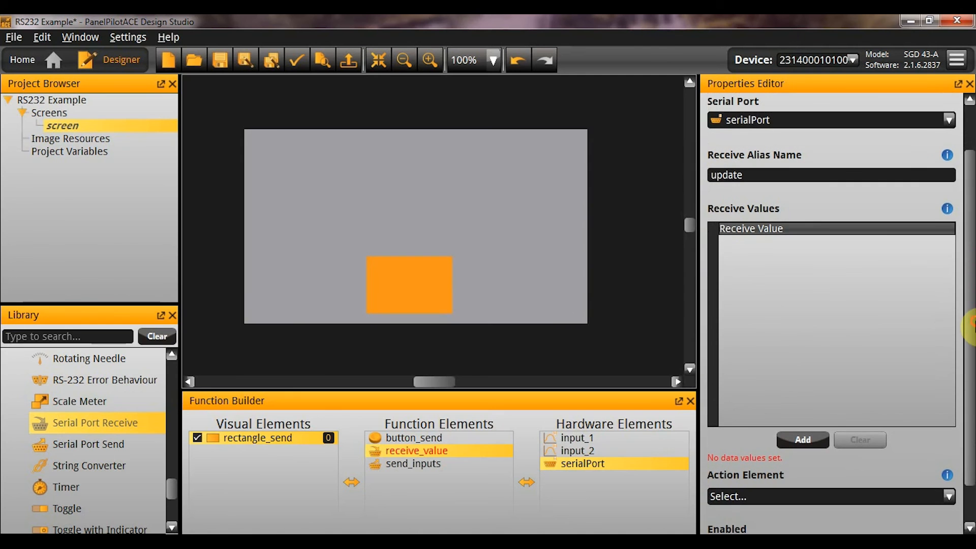
click(814, 262)
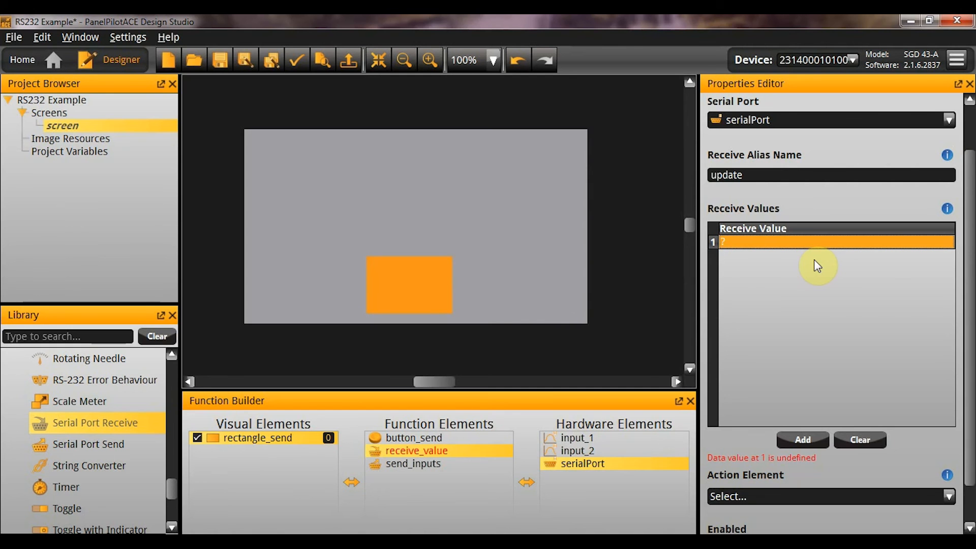
click(798, 244)
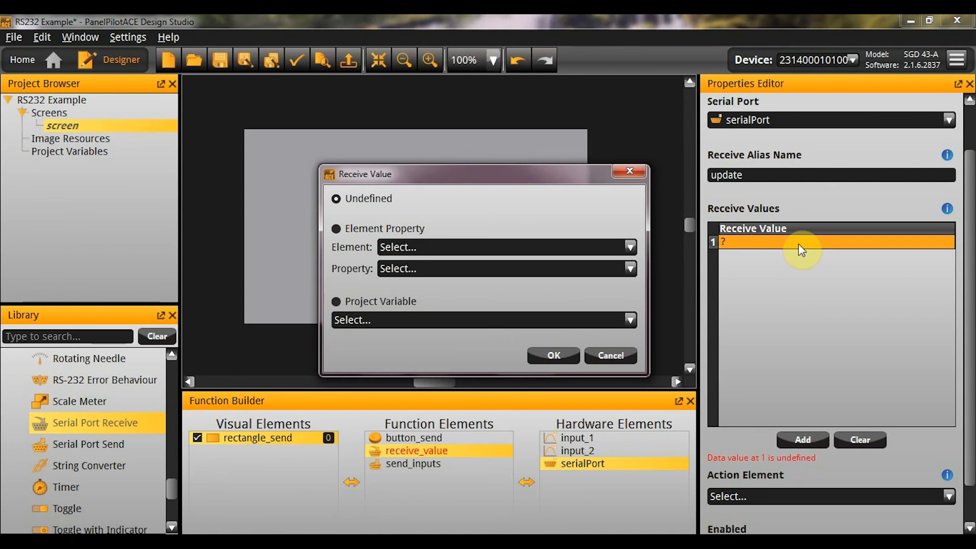
key(Escape)
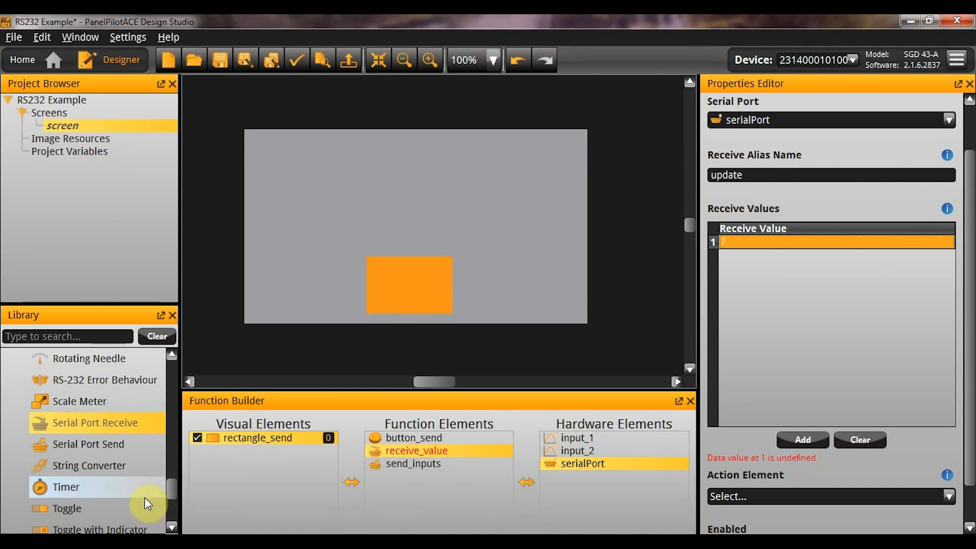
Step: Add a text box to the screen above the orange rectangle, at about X 192 px, Y 59 px
drag(174, 483, 168, 455)
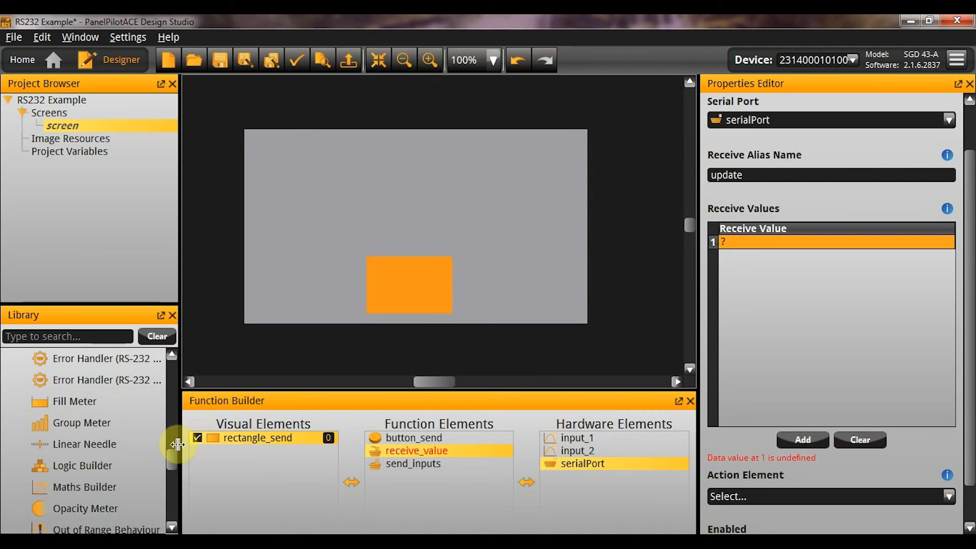
drag(170, 458, 162, 377)
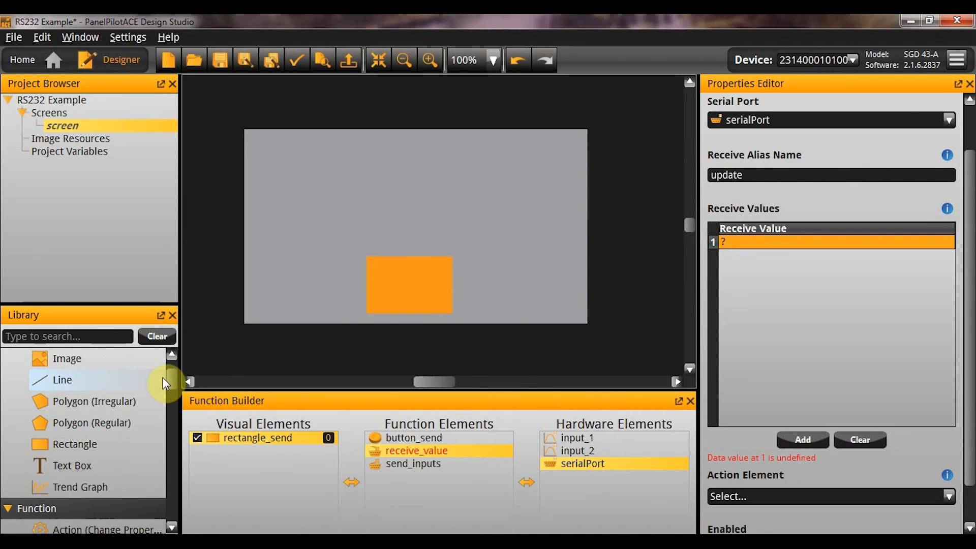
drag(66, 465, 438, 189)
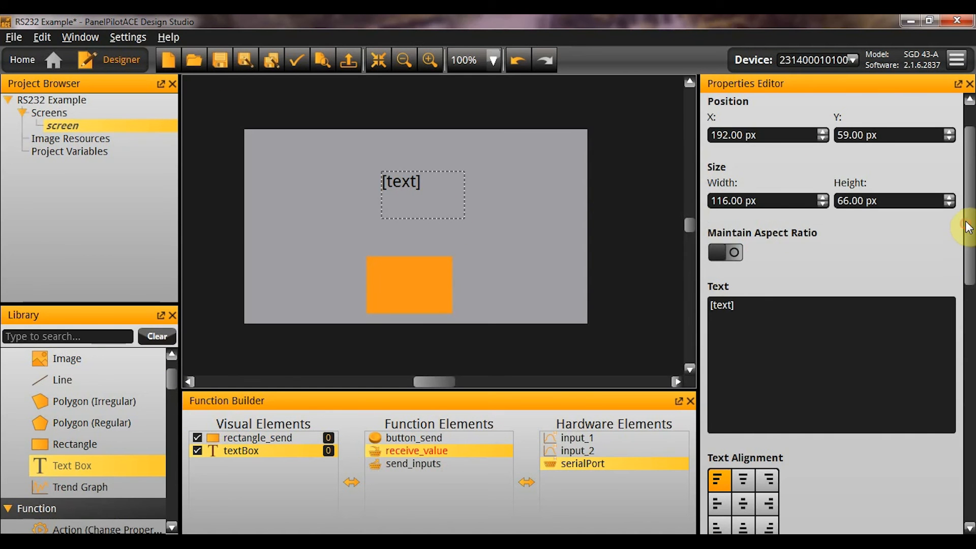
Step: Rename the new text box text_receive_value
drag(969, 218, 968, 170)
click(792, 126)
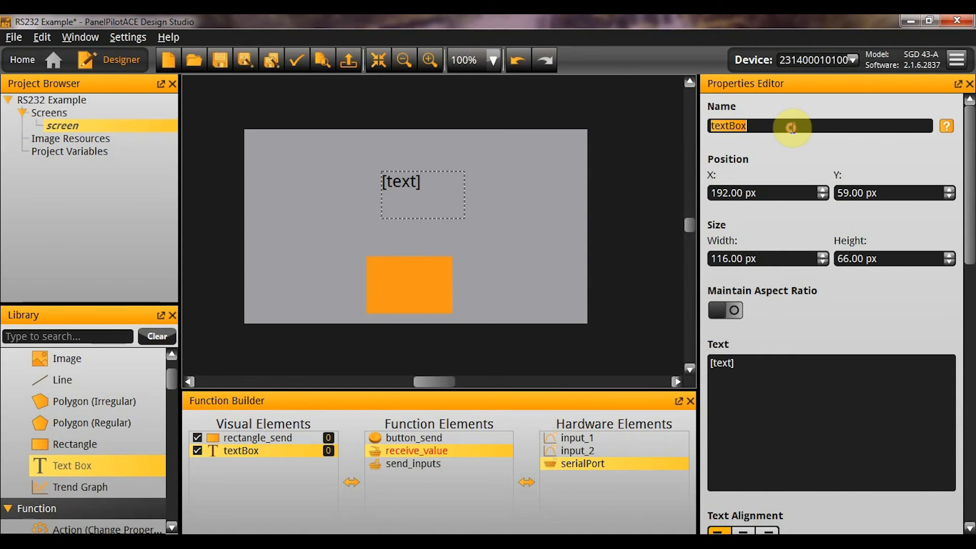
text(rect)
key(BackSpace)
key(BackSpace)
key(BackSpace)
key(BackSpace)
text(text_receive_value)
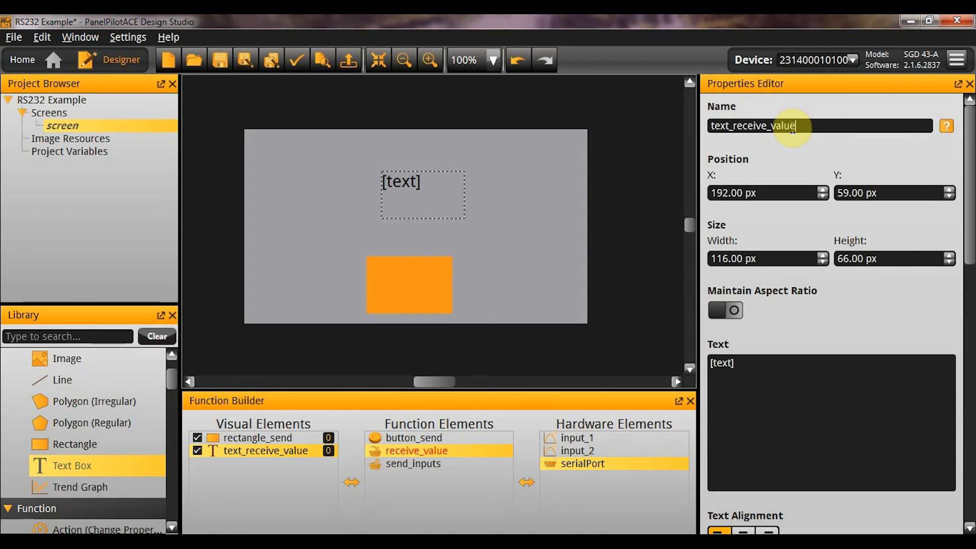
Step: Replace the text box's placeholder text with four dashes (----)
click(766, 386)
key(ctrl+a)
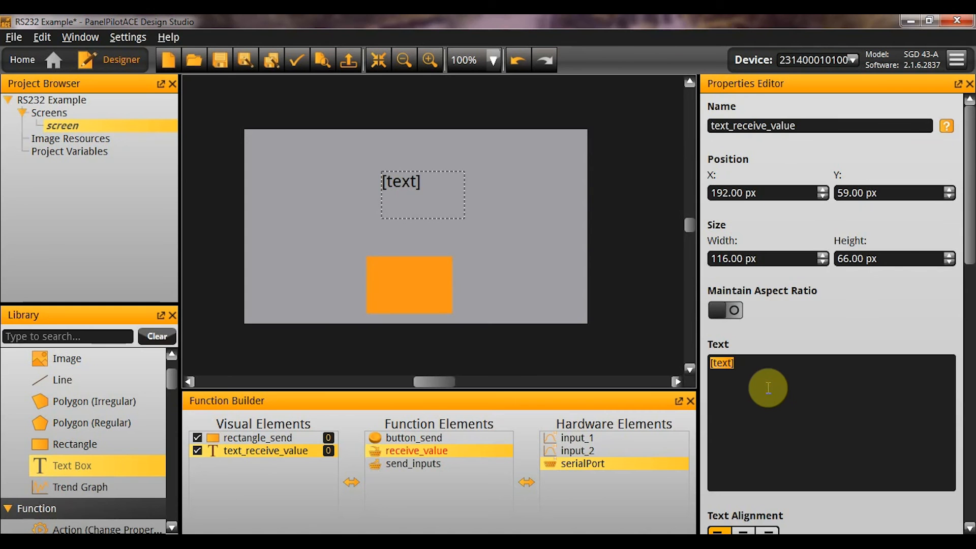
key(BackSpace)
text(----)
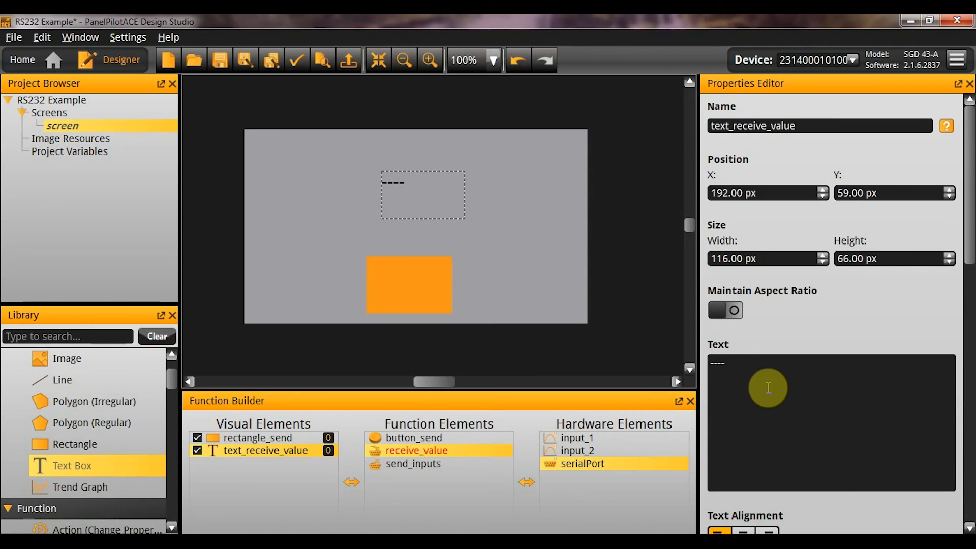
Step: Set the text box's X position to 0 px and its width to 480 px
click(804, 192)
double_click(801, 193)
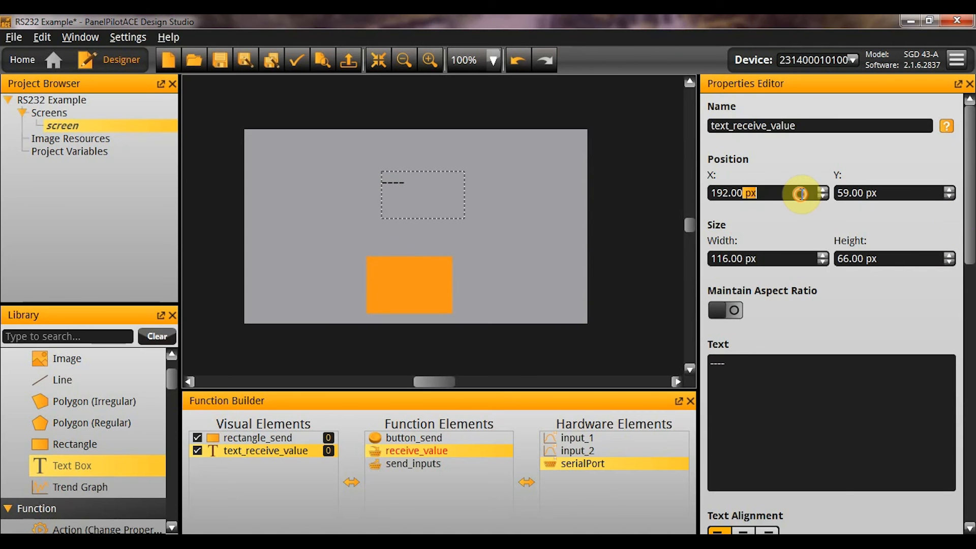
triple_click(801, 193)
text(0)
key(Return)
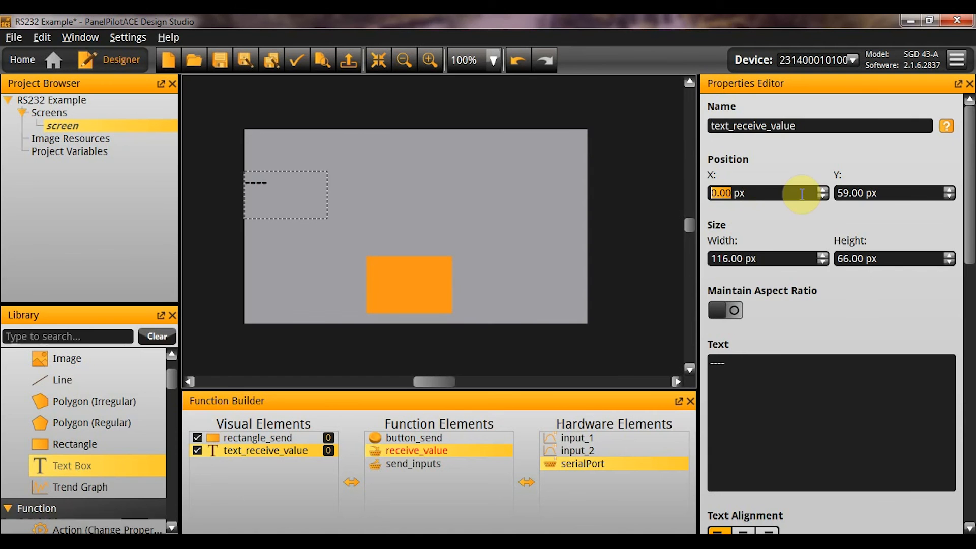
click(754, 258)
triple_click(753, 258)
text(480)
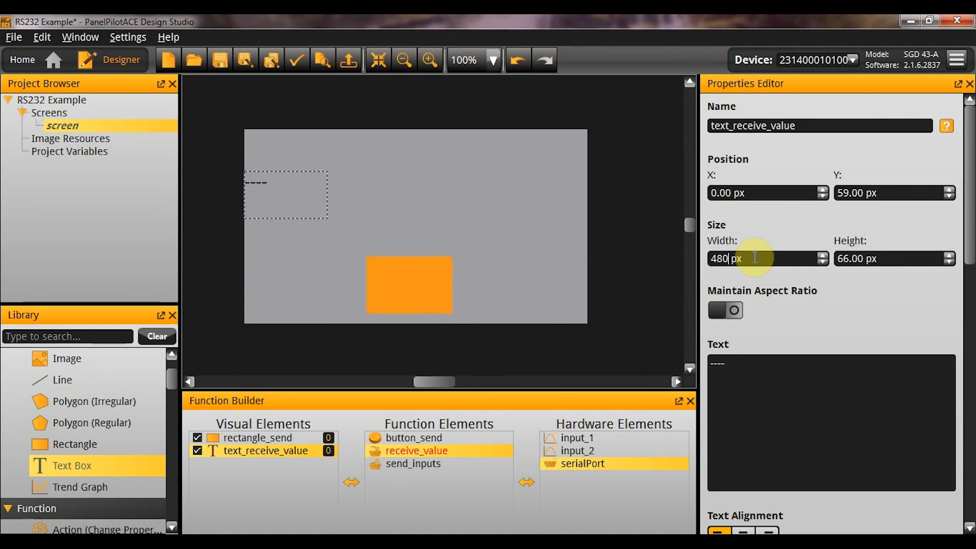
key(Return)
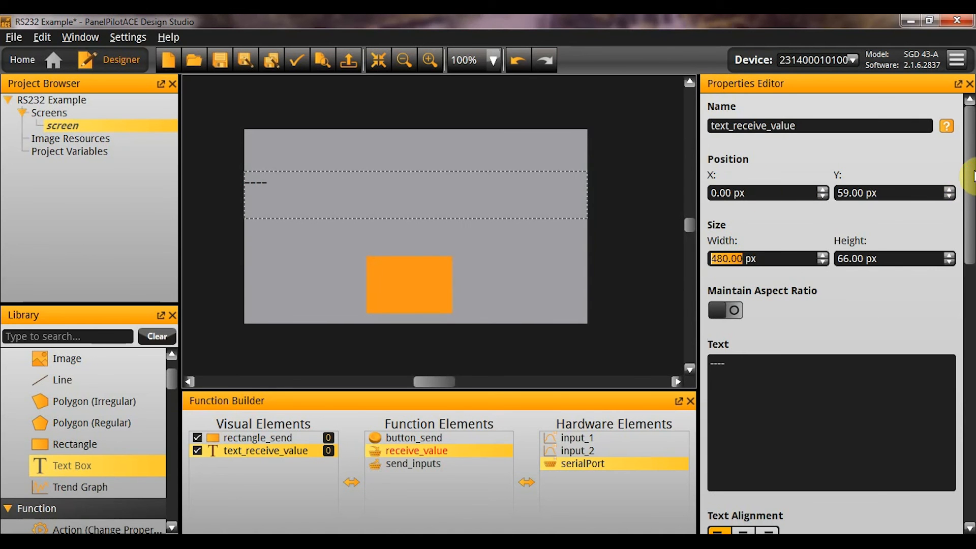
Step: Centre the text horizontally and vertically within text_receive_value and deselect the text box
drag(969, 170, 971, 236)
click(743, 397)
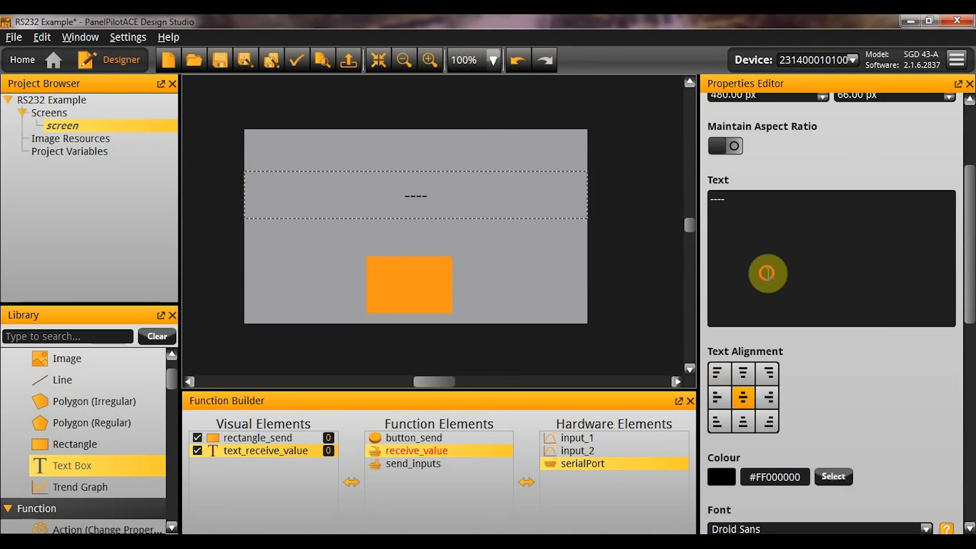
click(768, 274)
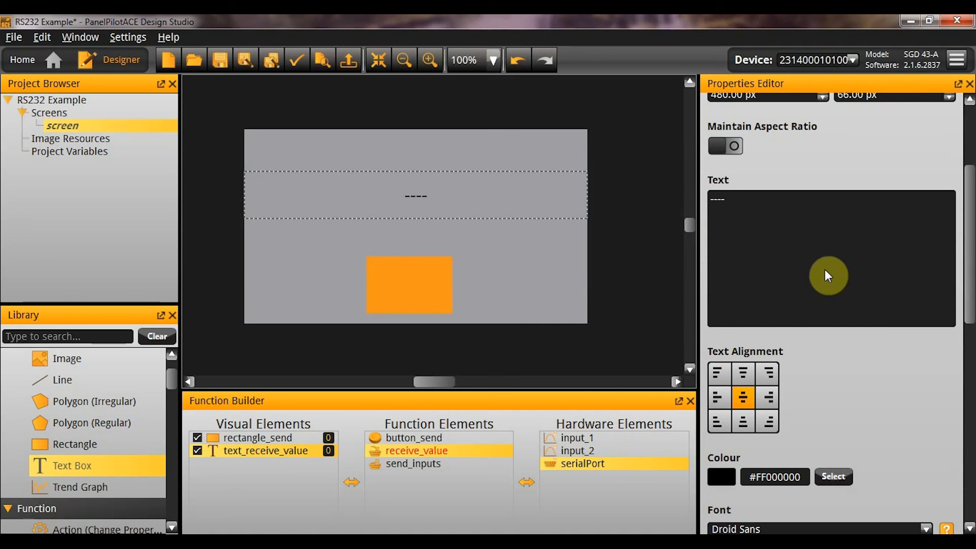
click(603, 199)
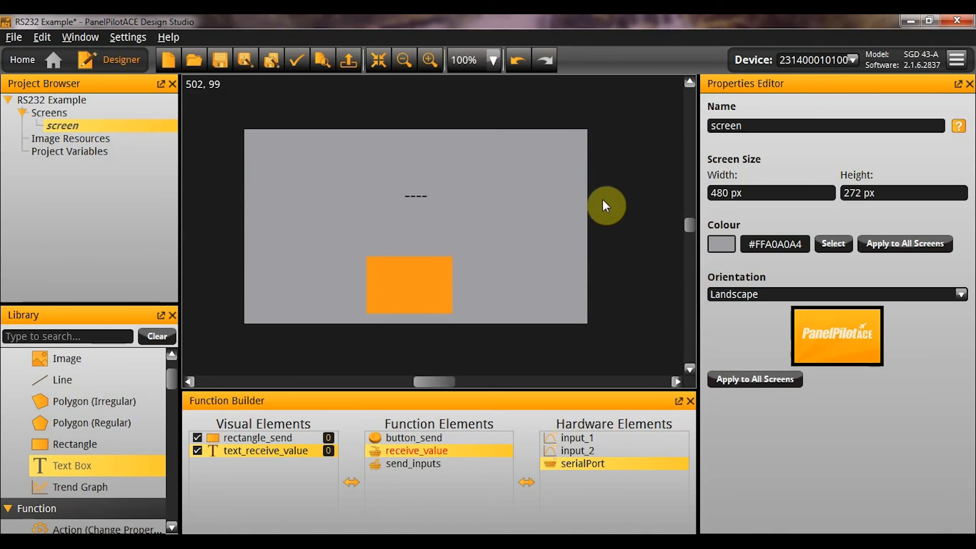
Step: Define the first receive value of receive_value as the Text property of text_receive_value
click(477, 451)
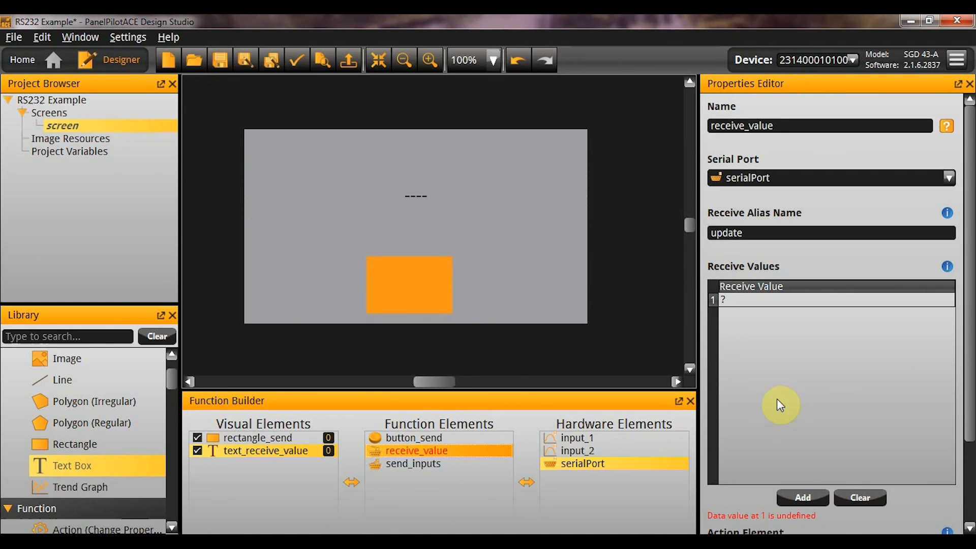
double_click(730, 298)
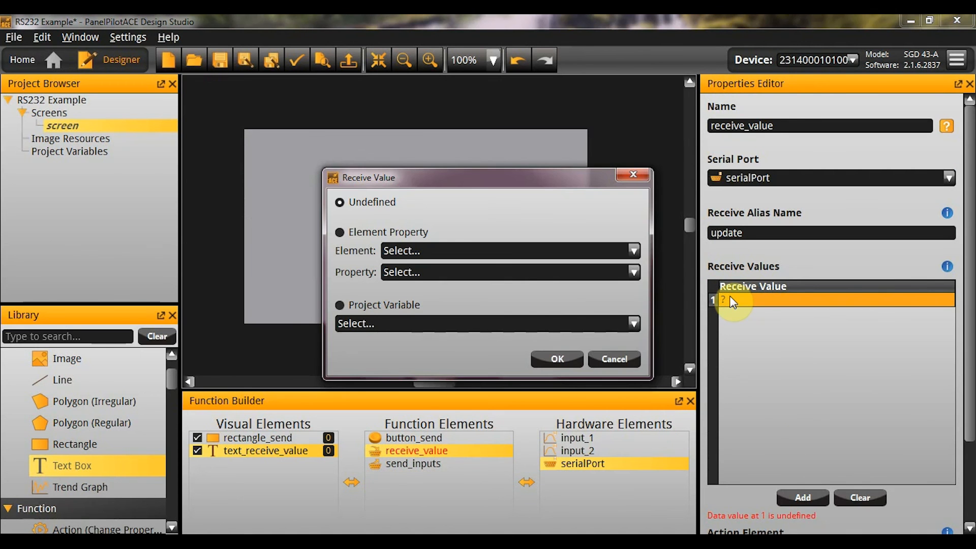
click(461, 249)
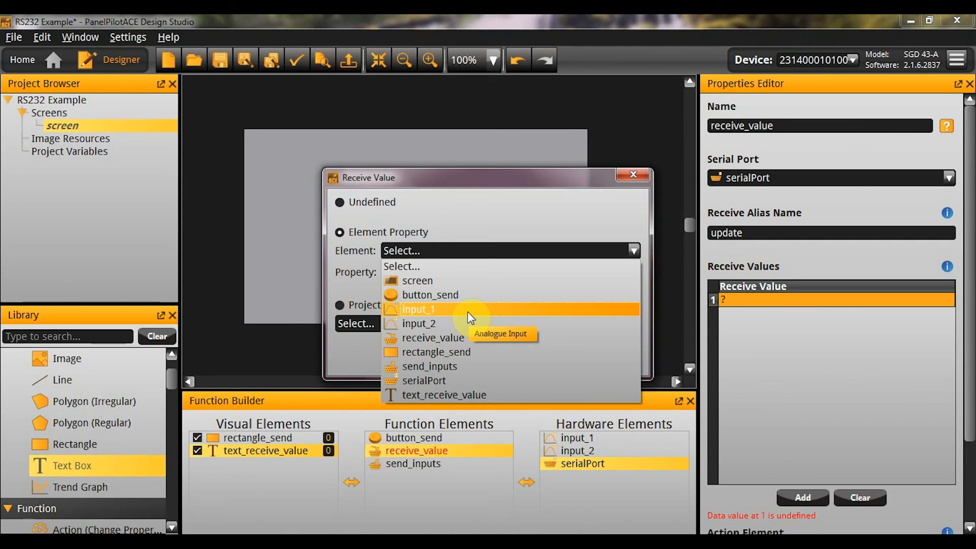
click(502, 395)
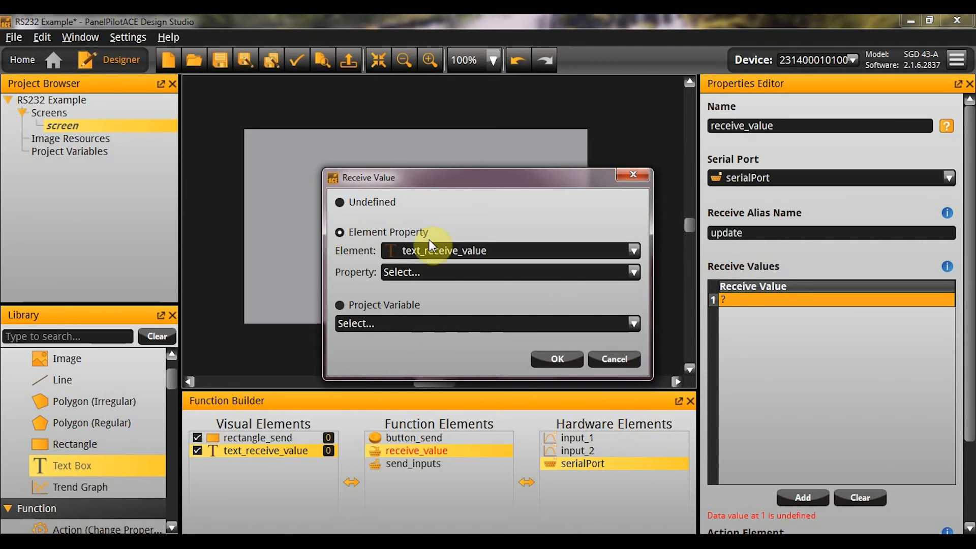
click(434, 271)
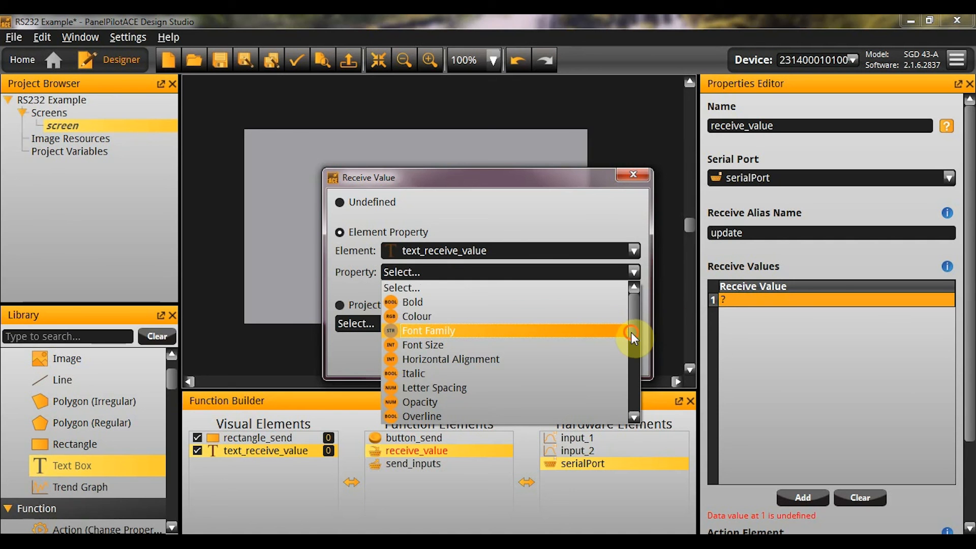
drag(630, 331, 630, 404)
click(416, 286)
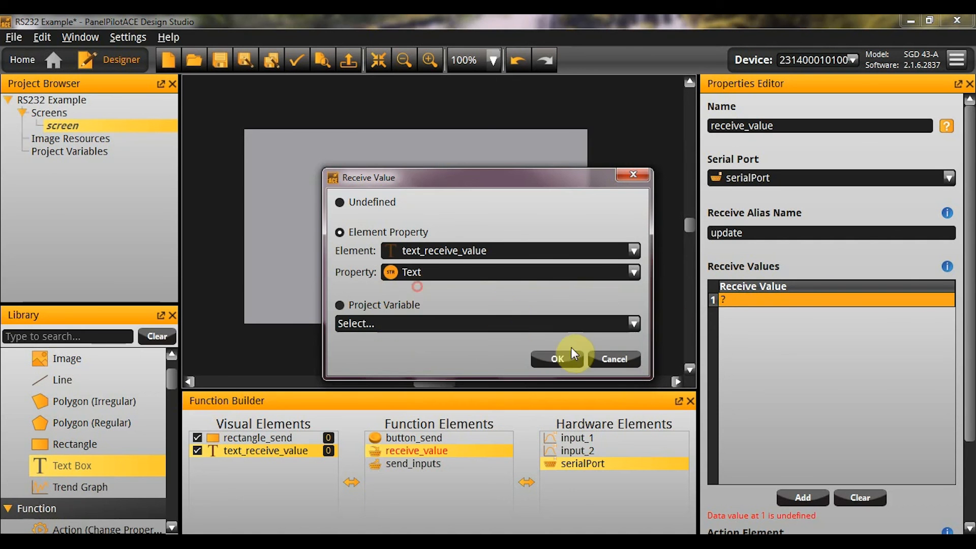
click(574, 359)
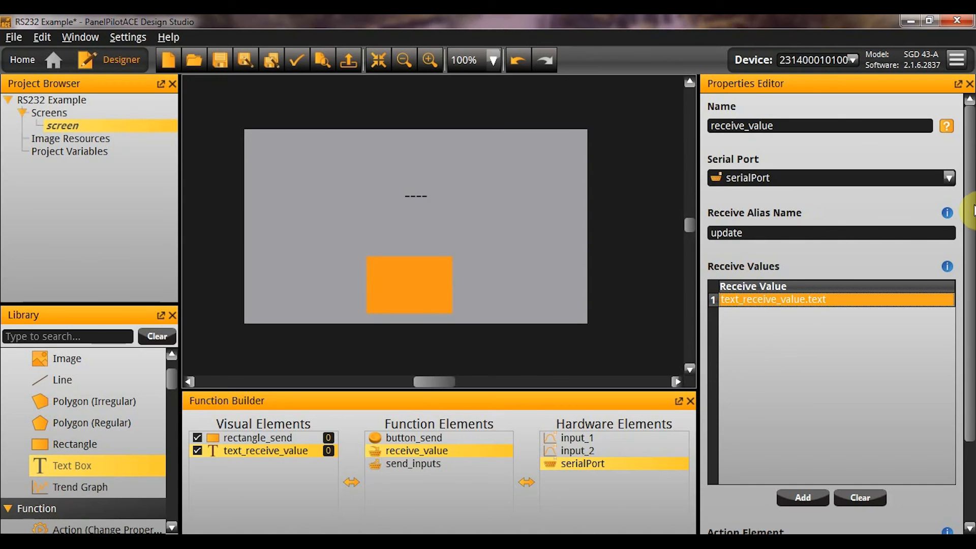
Step: Add a number variable to the project variables and name it receivedNumber
scroll(972, 226, down, 1)
scroll(972, 226, down, 2)
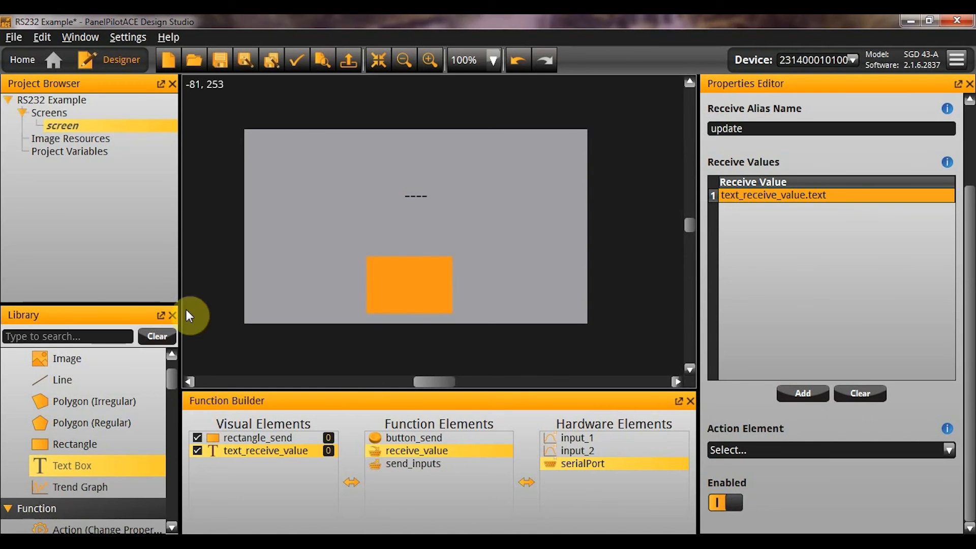
right_click(43, 149)
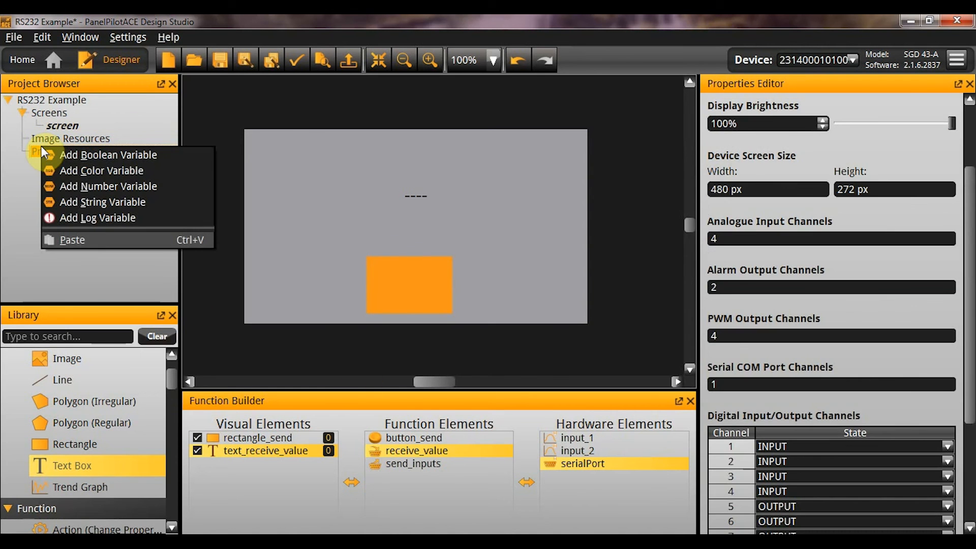
click(99, 186)
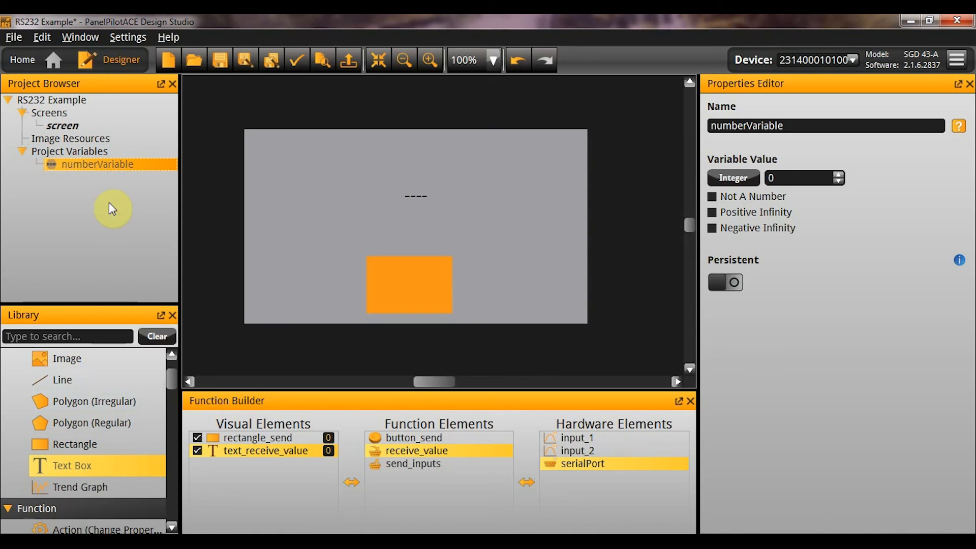
double_click(99, 163)
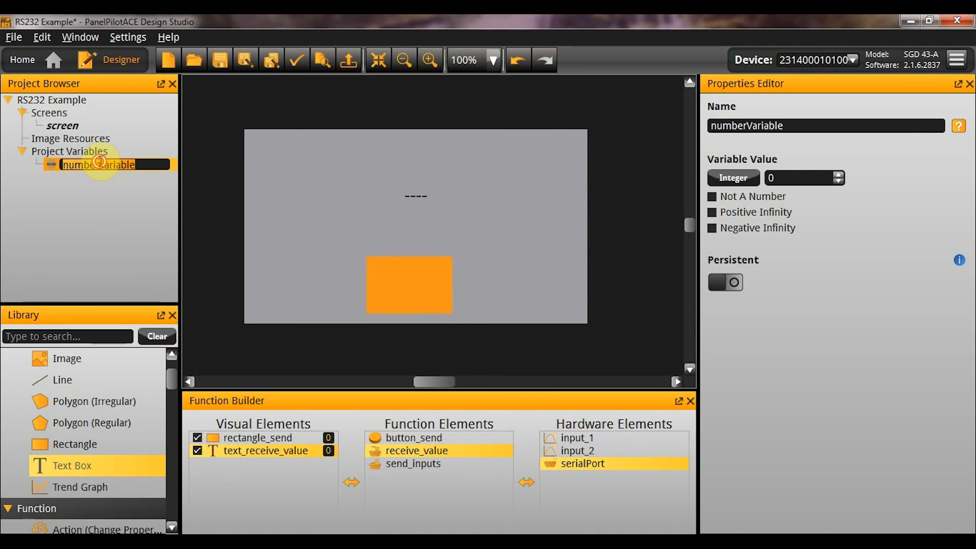
text(receivedN)
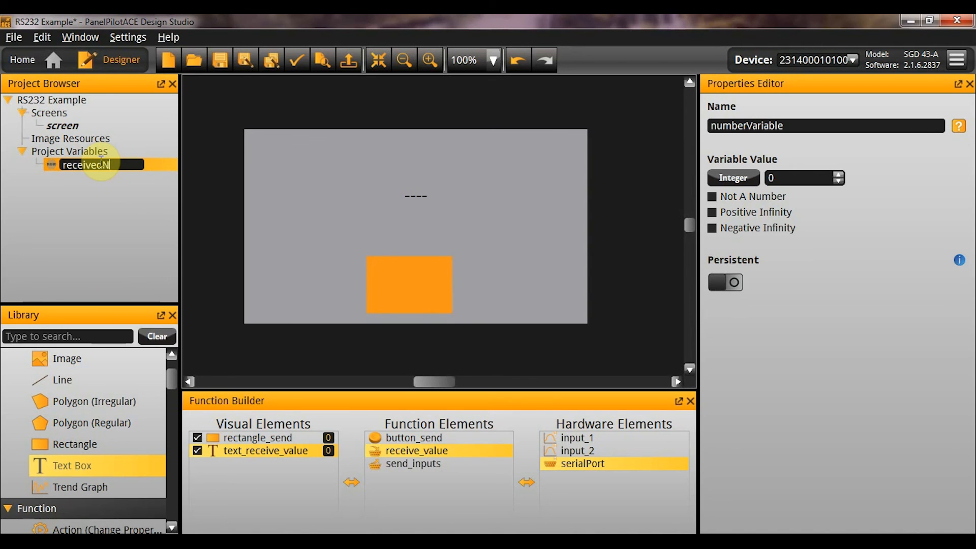
text(umber)
key(Return)
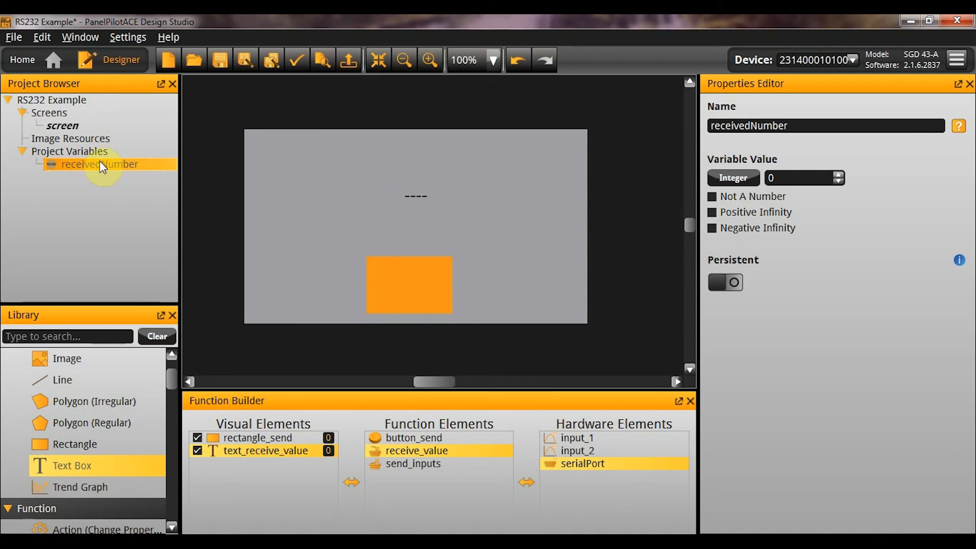
Step: Add an Action (Set Rule) function element and rename it action_process_receive
drag(171, 380, 176, 398)
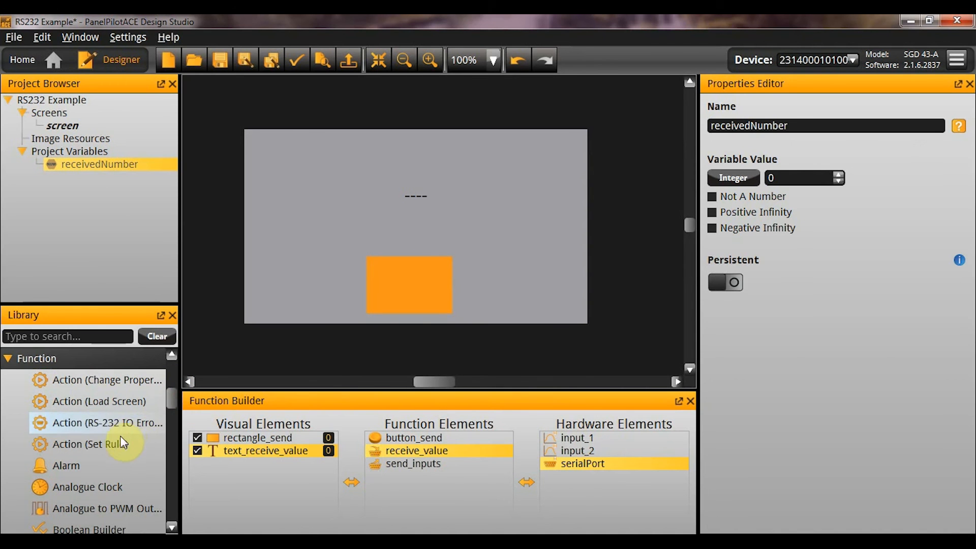
drag(121, 442, 489, 412)
click(469, 447)
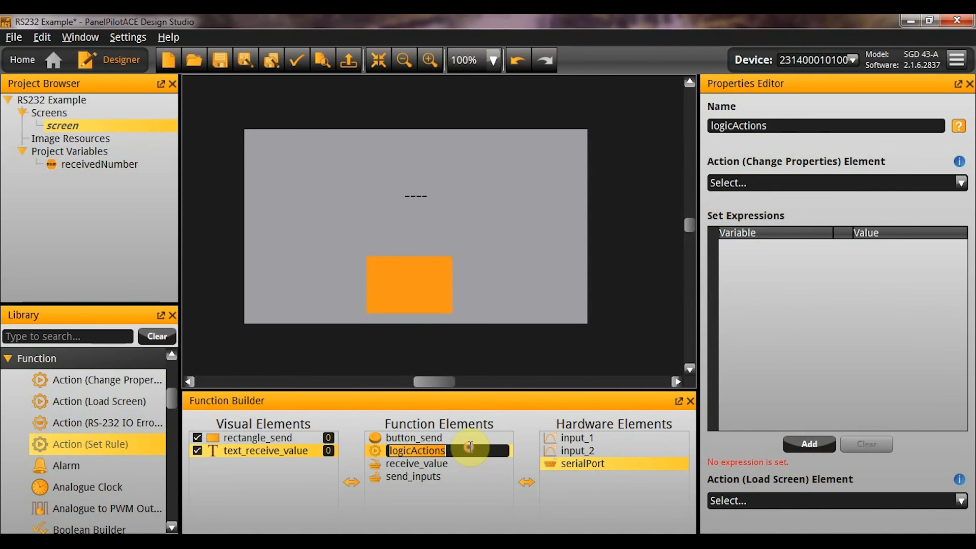
key(Caps_Lock)
text(X)
key(Caps_Lock)
text(acti)
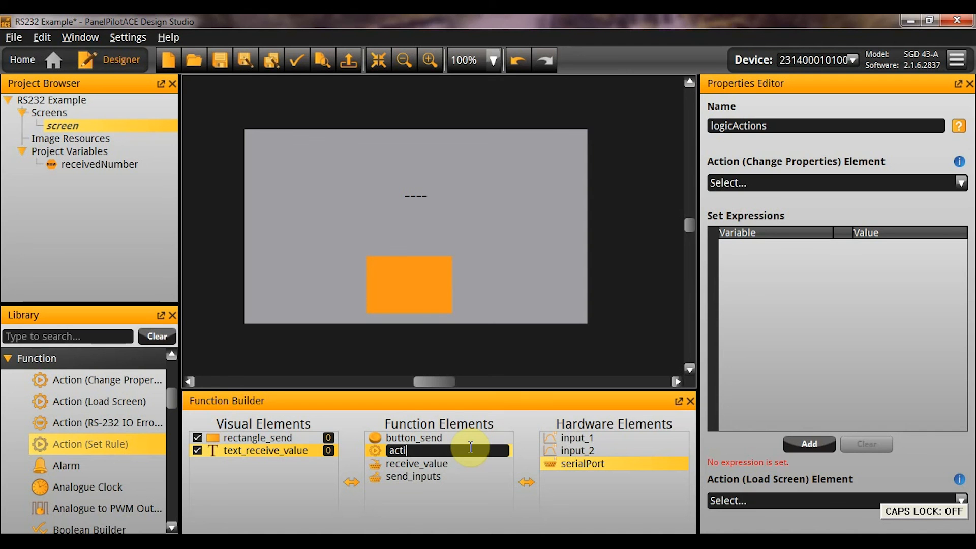
text(on_process_receive)
key(Return)
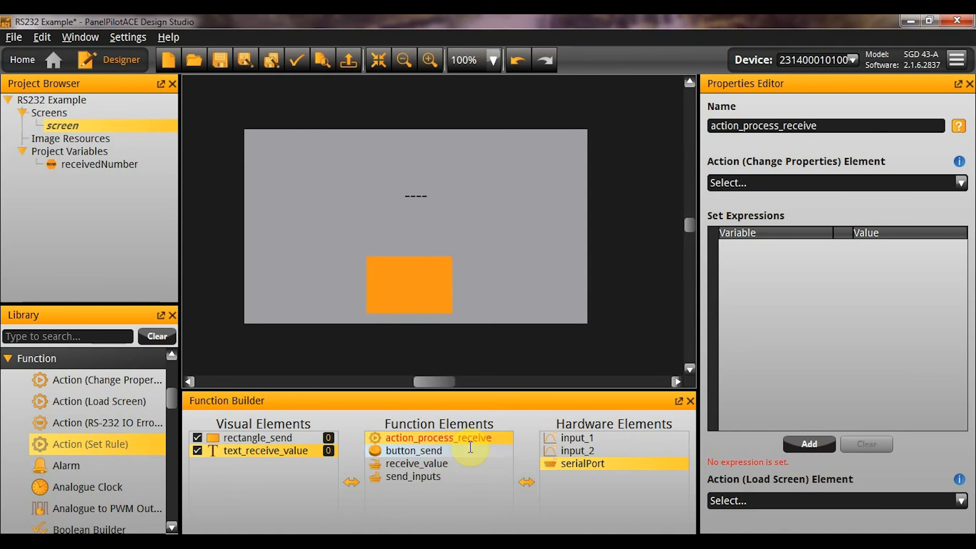
Step: Add a set expression row to action_process_receive and delete the surplus second row
double_click(785, 362)
double_click(785, 362)
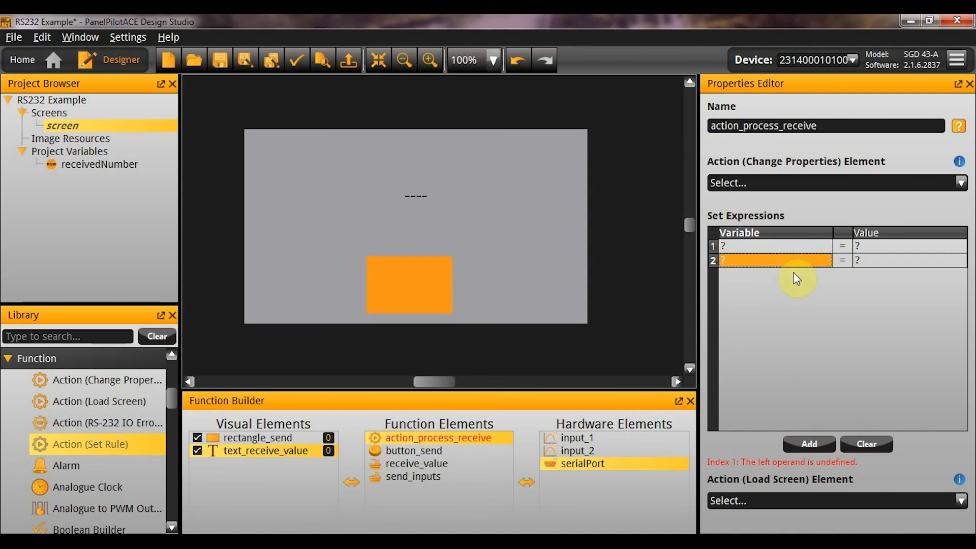
click(782, 248)
click(784, 260)
key(Delete)
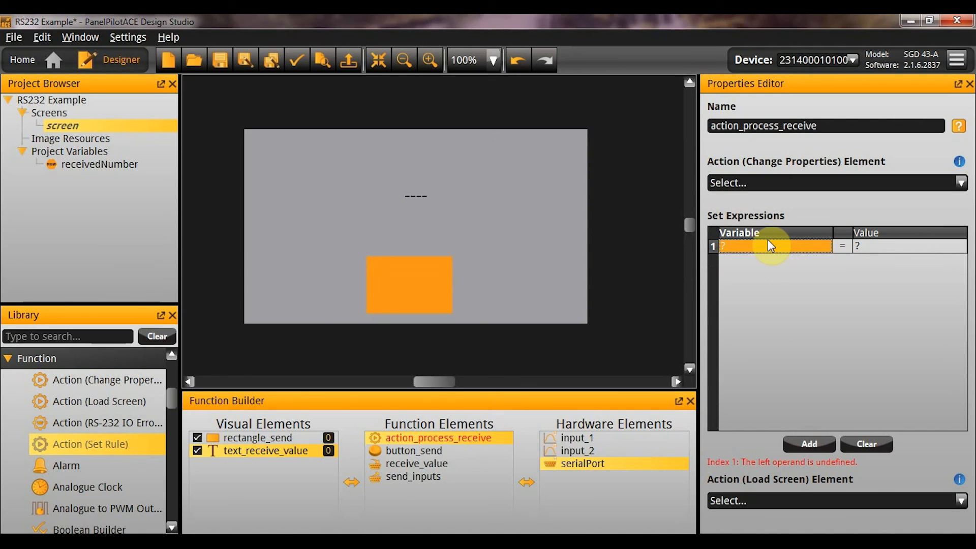
Step: Assign the project variable receivedNumber as the variable of the first set expression
double_click(768, 244)
click(452, 321)
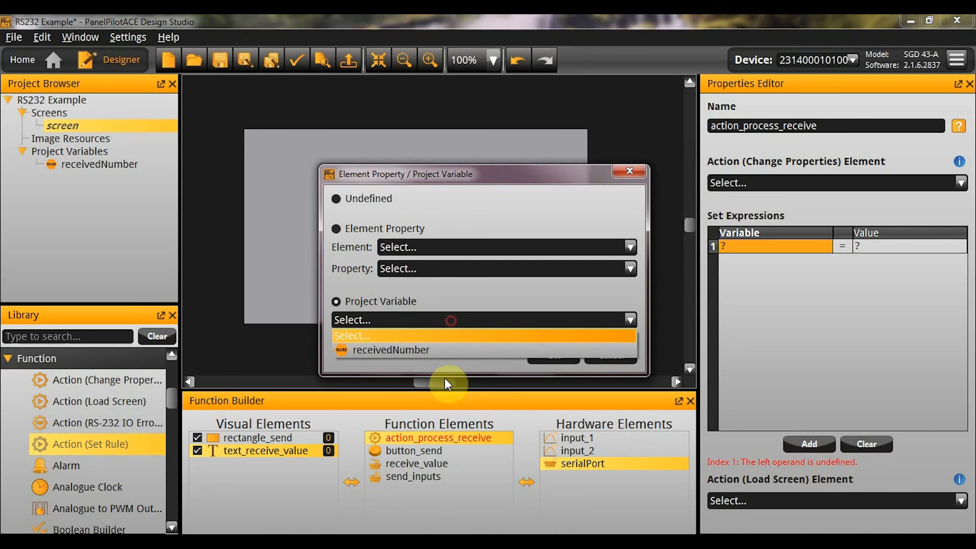
click(435, 347)
click(551, 355)
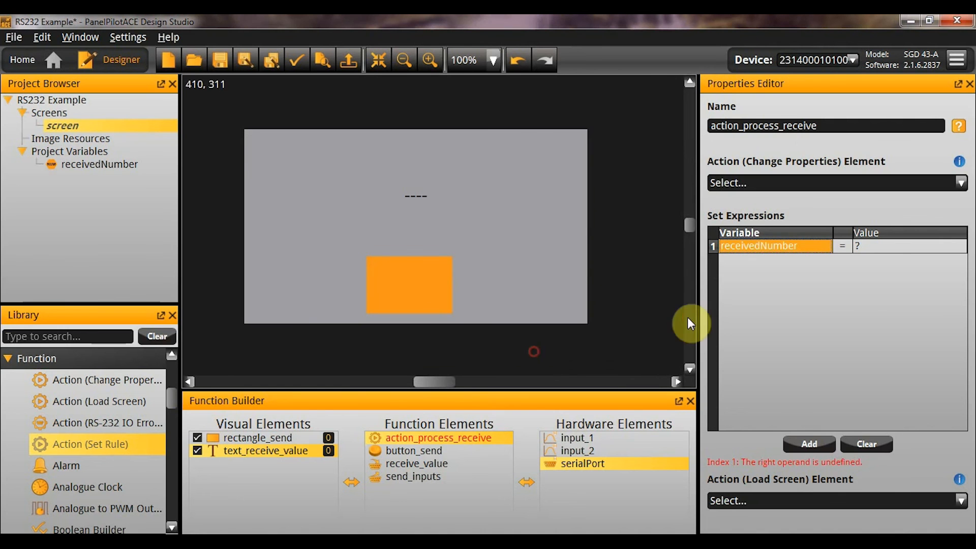
Step: Set the value of the receivedNumber set expression to the Text property of the text_receive_value element
double_click(896, 247)
click(492, 338)
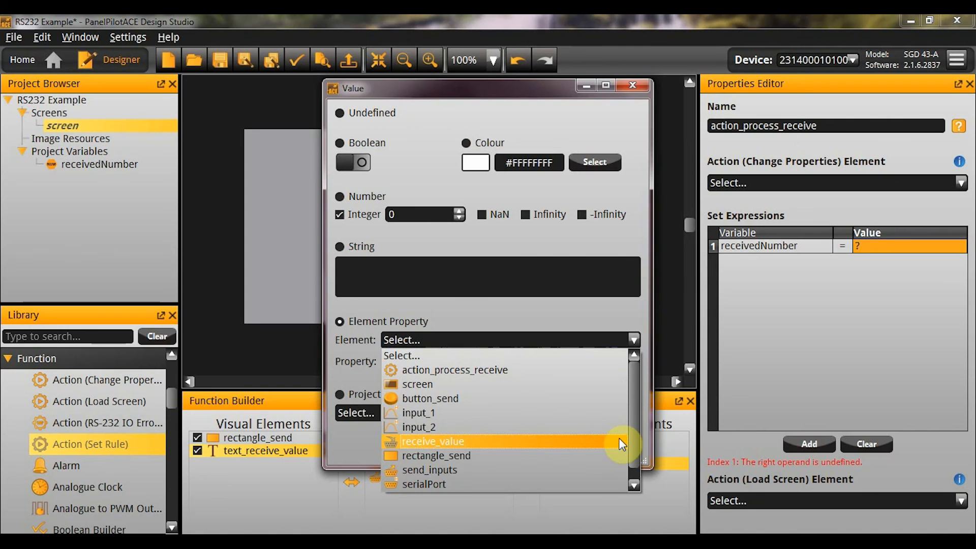
scroll(635, 437, down, 1)
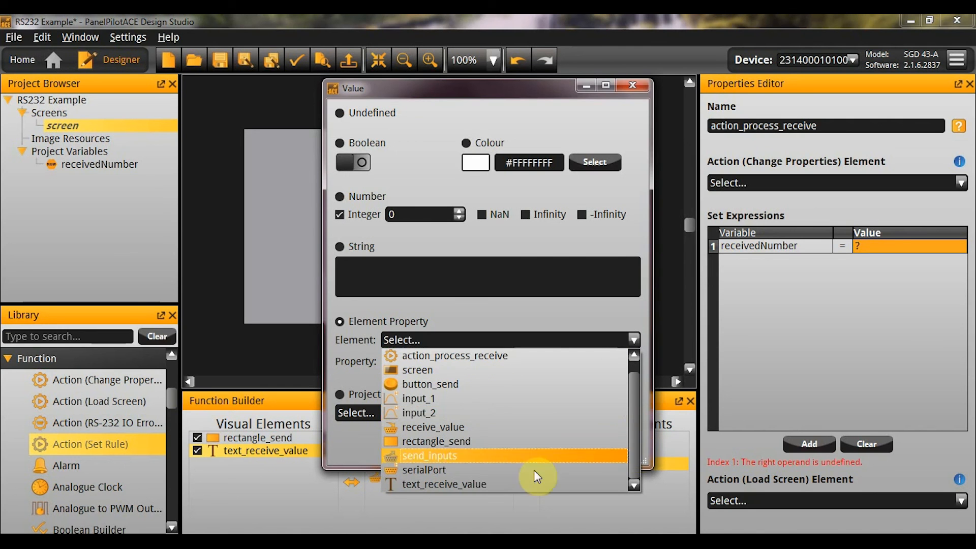
click(517, 478)
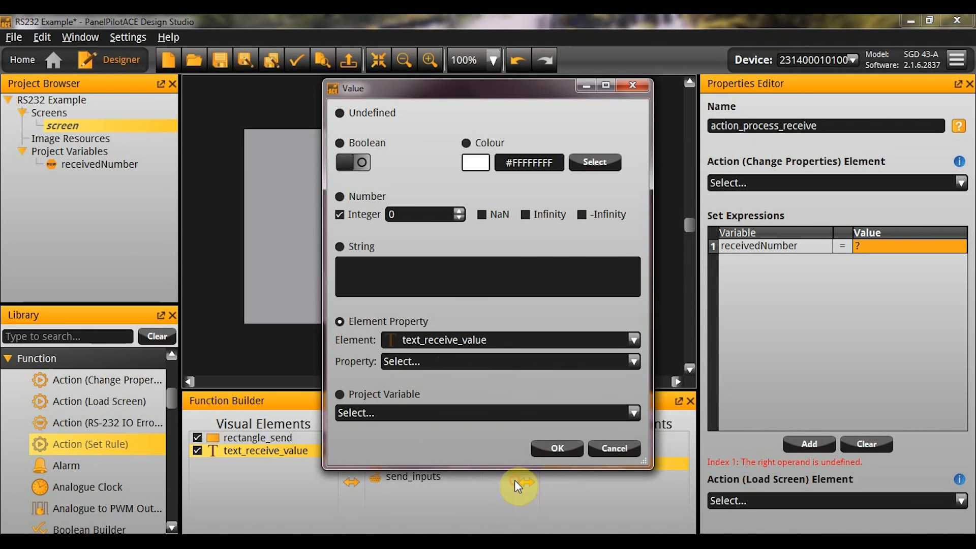
click(453, 359)
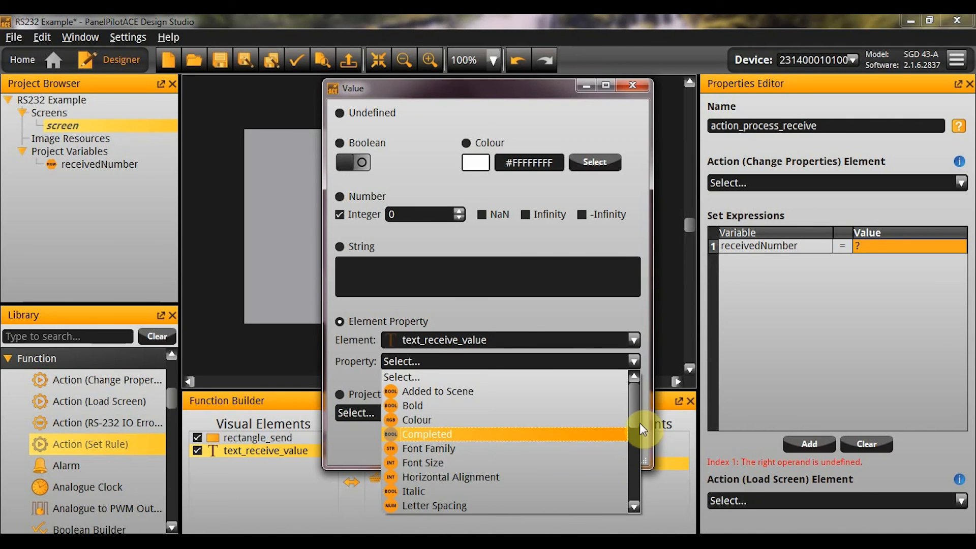
drag(636, 422, 634, 492)
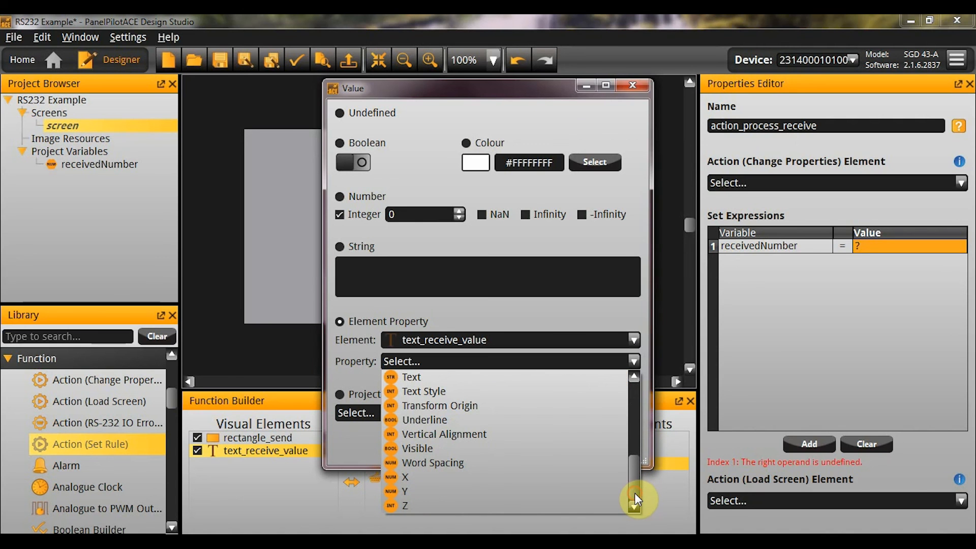
click(424, 376)
click(556, 438)
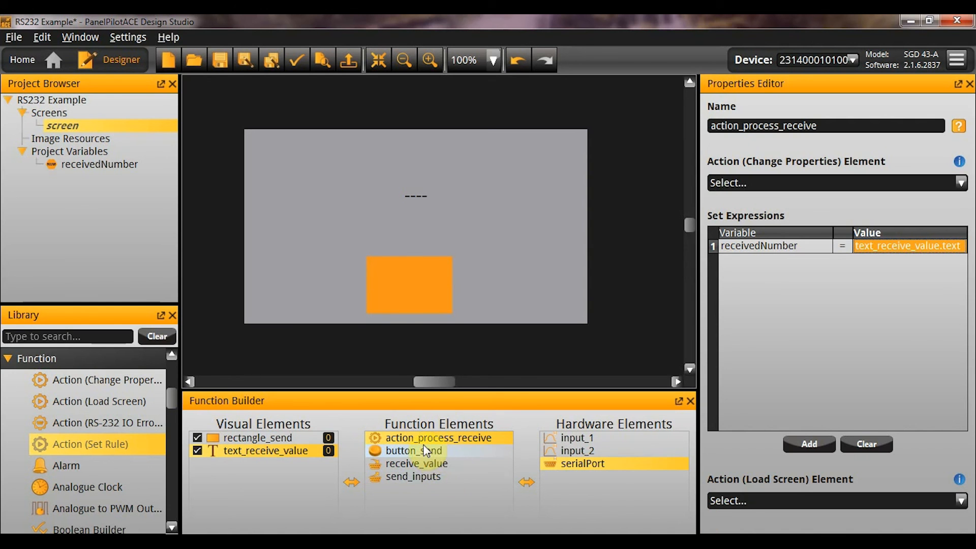
Step: Assign action_process_receive as the action element of the receive_value function element
click(473, 463)
scroll(972, 398, down, 3)
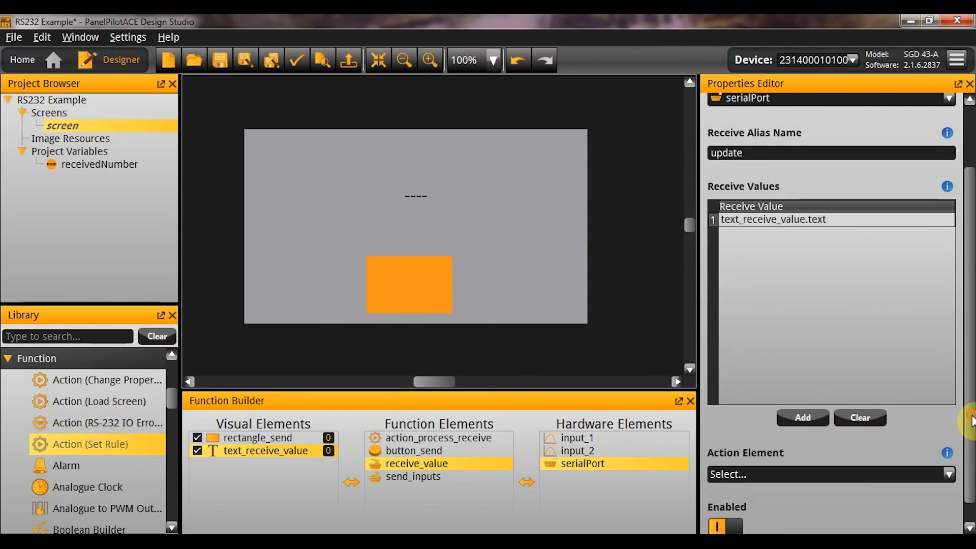
click(841, 475)
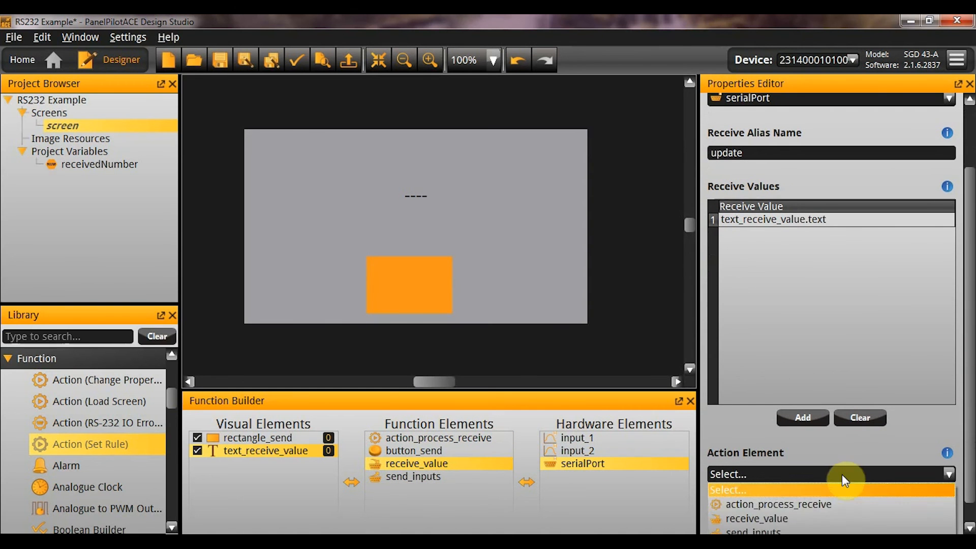
click(839, 502)
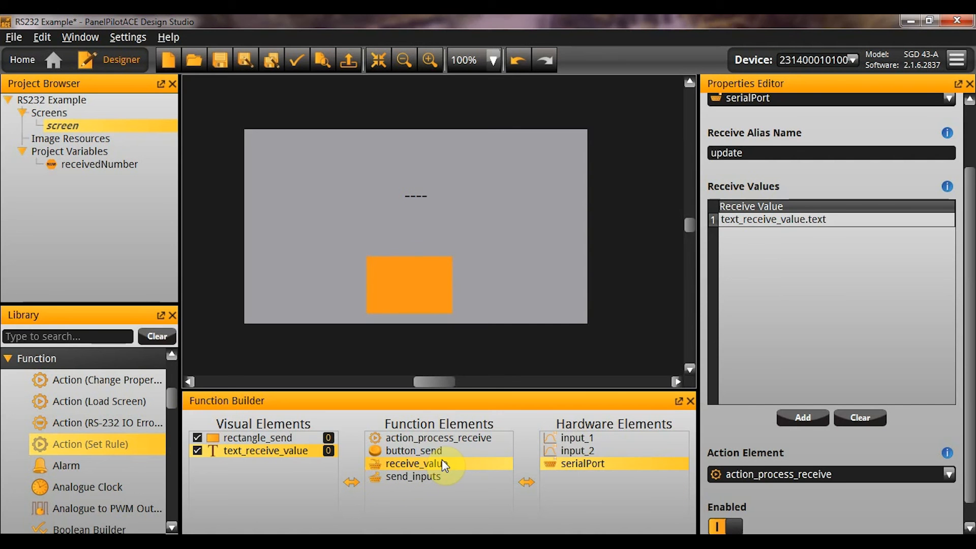
click(497, 462)
scroll(968, 302, down, 1)
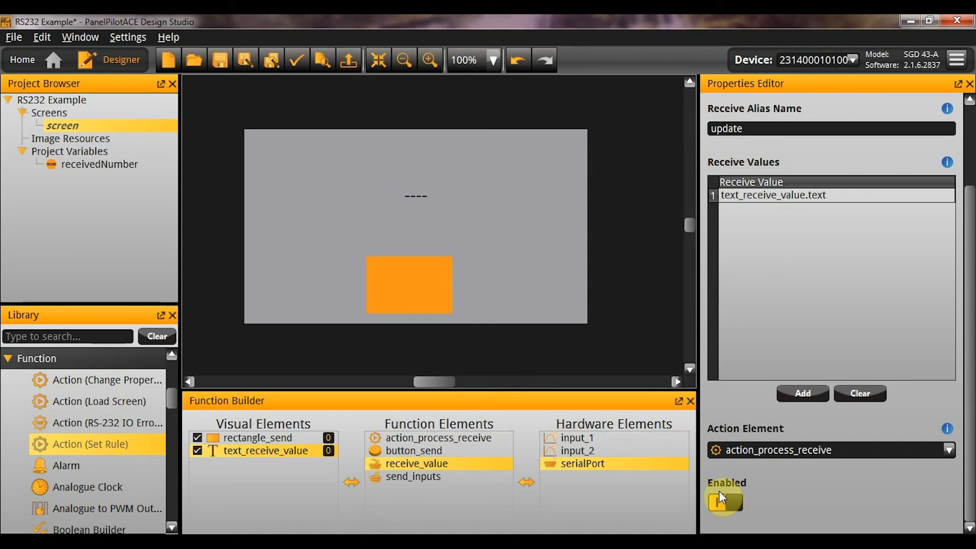
Step: Upload the project to the device and close the upload progress dialog
key(ctrl+u)
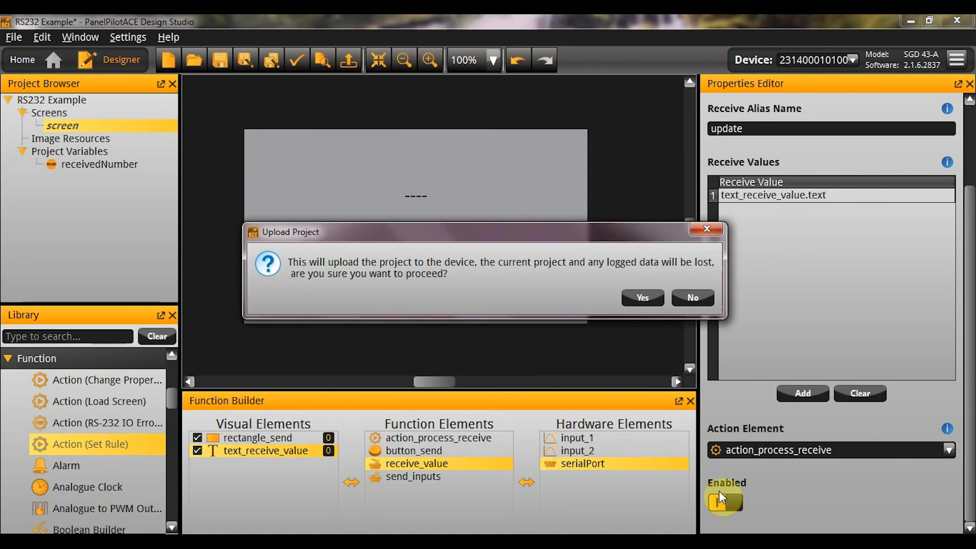
key(Return)
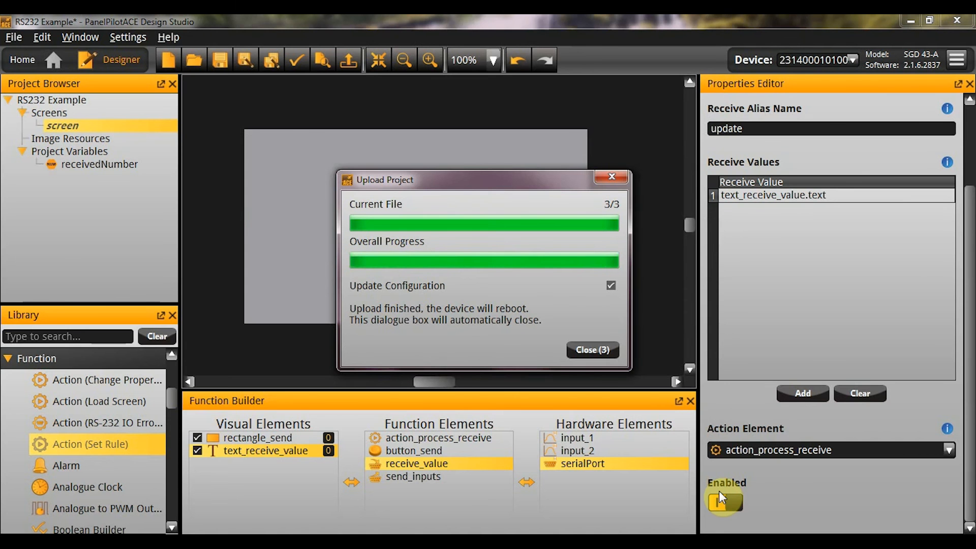
click(591, 352)
Step: Review the terminal mode, terminator and separator settings of the serialPort hardware element
click(598, 464)
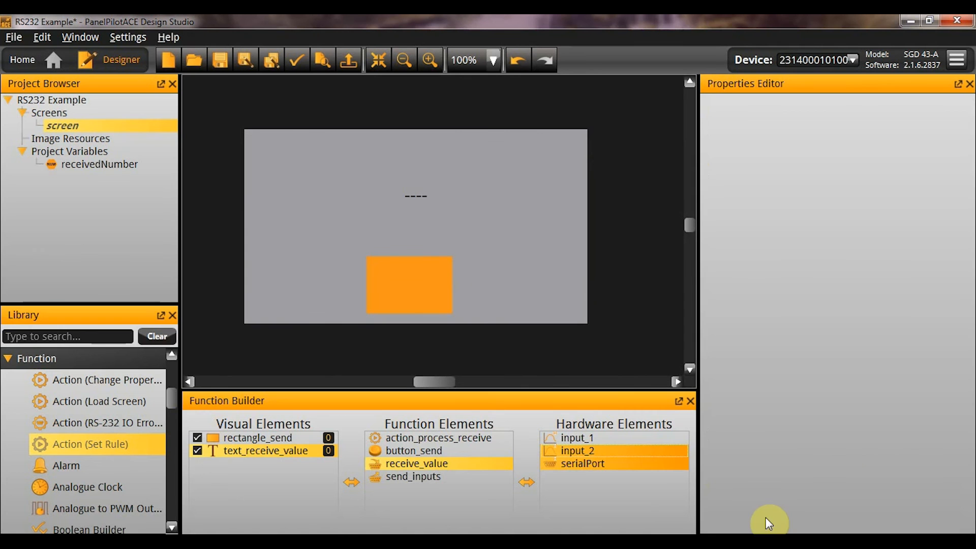
click(653, 461)
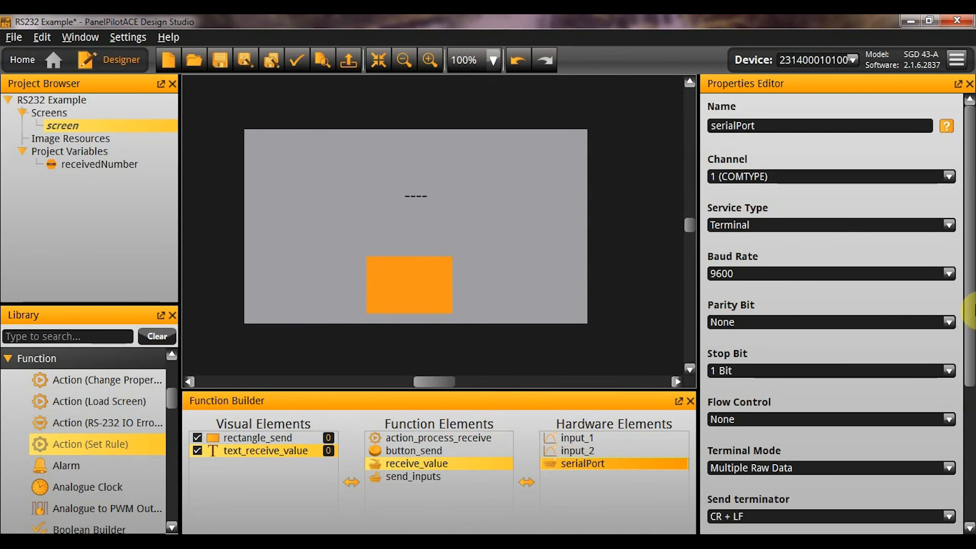
scroll(968, 390, down, 3)
scroll(971, 392, down, 3)
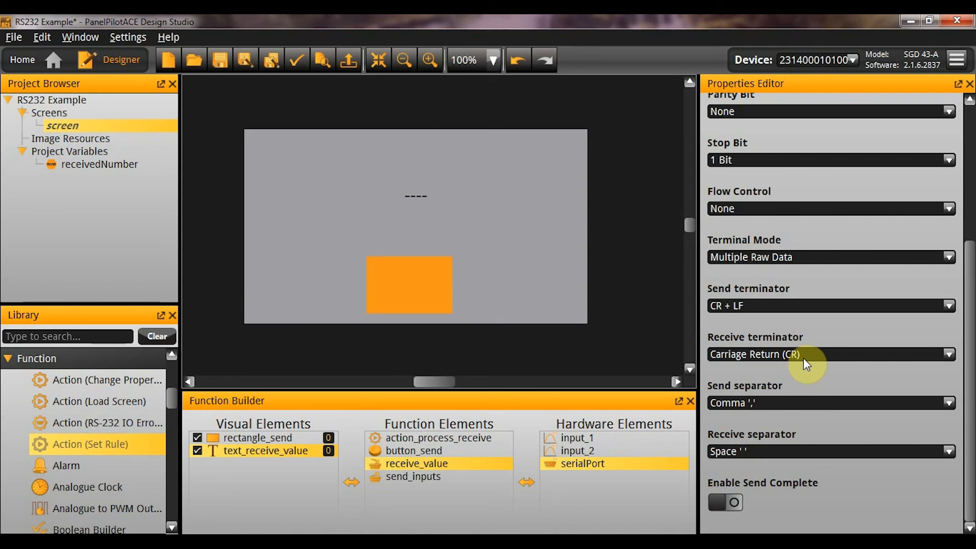
Step: Switch to Tera Term to check the terminal, and look up the receive alias name of receive_value
key(alt+Tab)
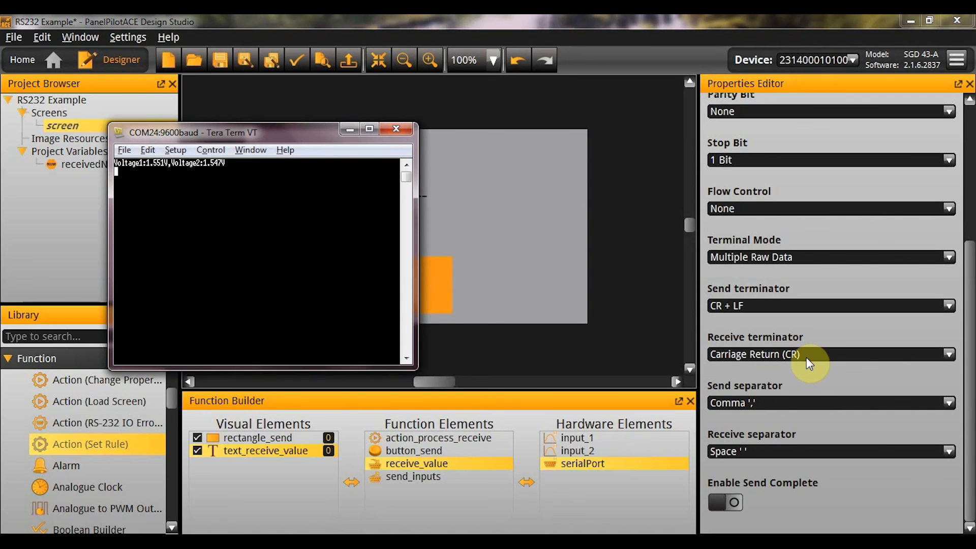
click(231, 250)
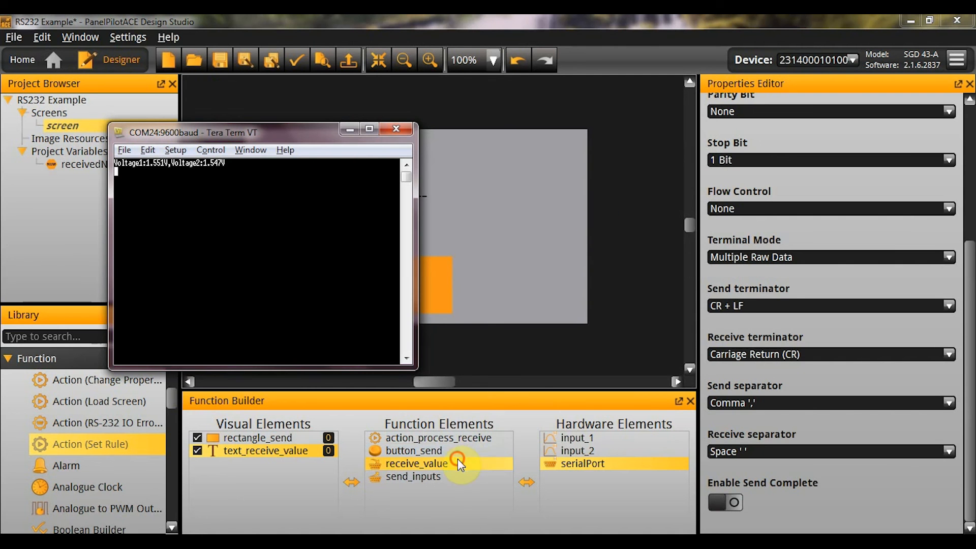
click(397, 357)
key(alt+Tab)
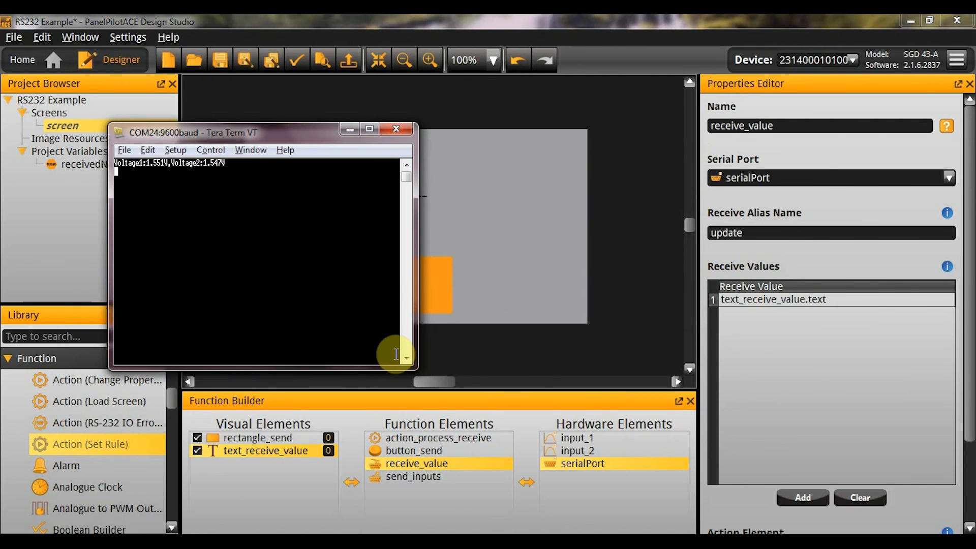
click(302, 240)
click(284, 216)
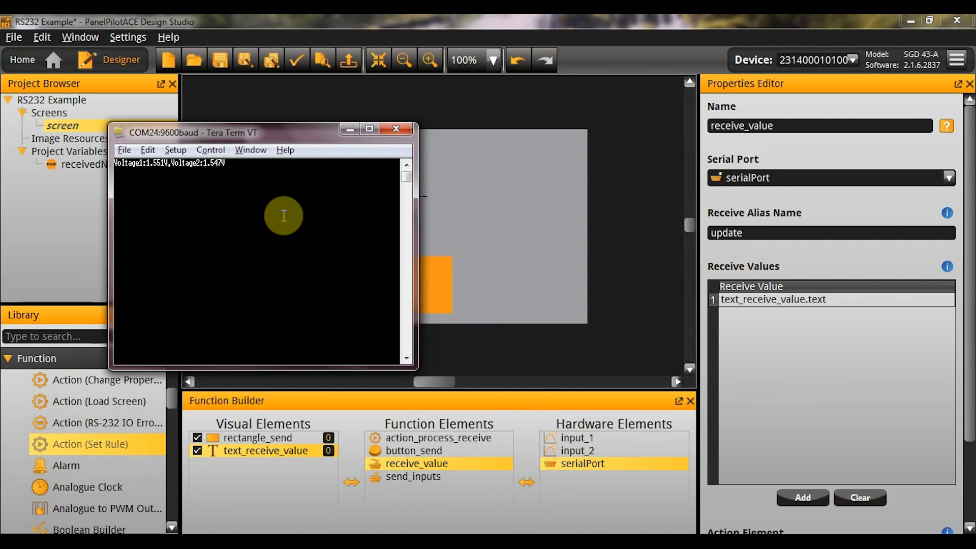
key(alt+Tab)
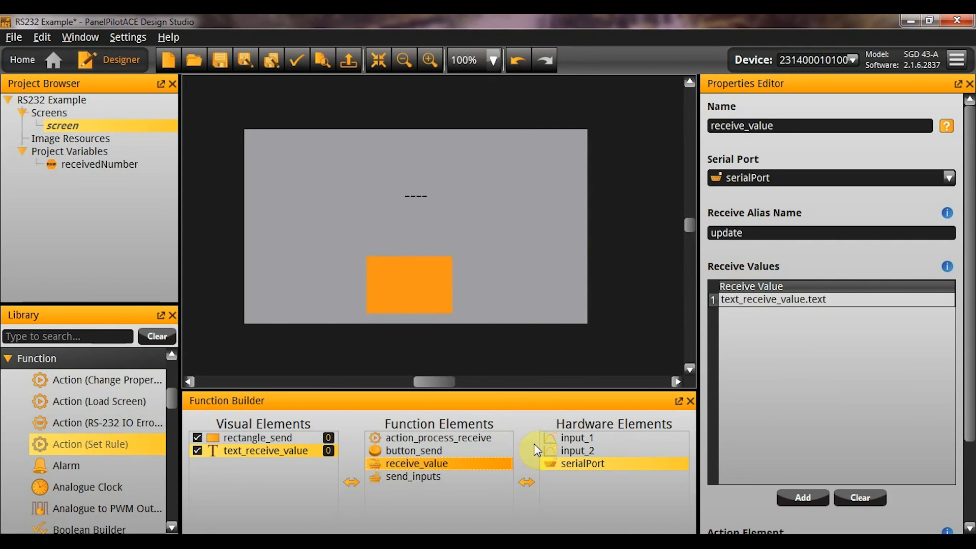
Step: Set the terminal mode of the serialPort hardware element to Scroll up with Prompt
click(571, 460)
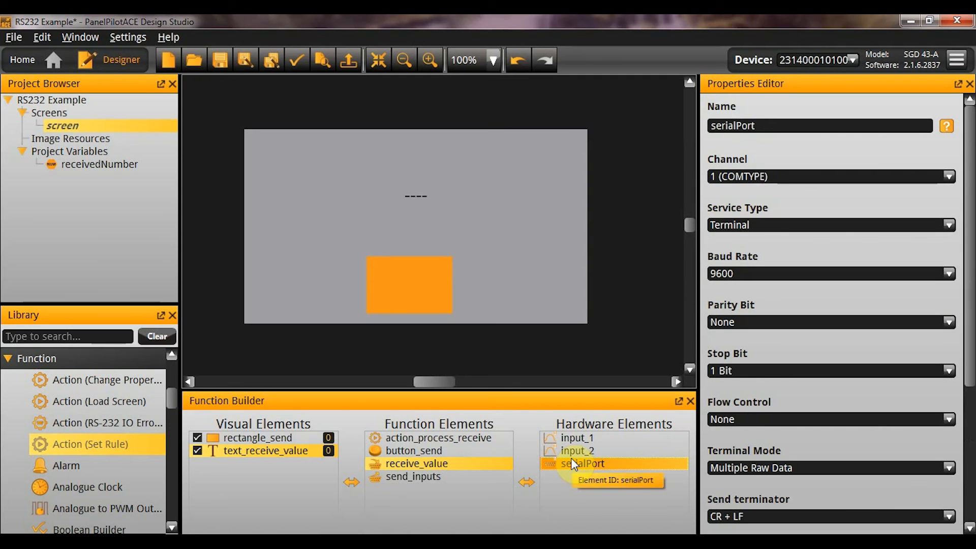
scroll(971, 409, down, 3)
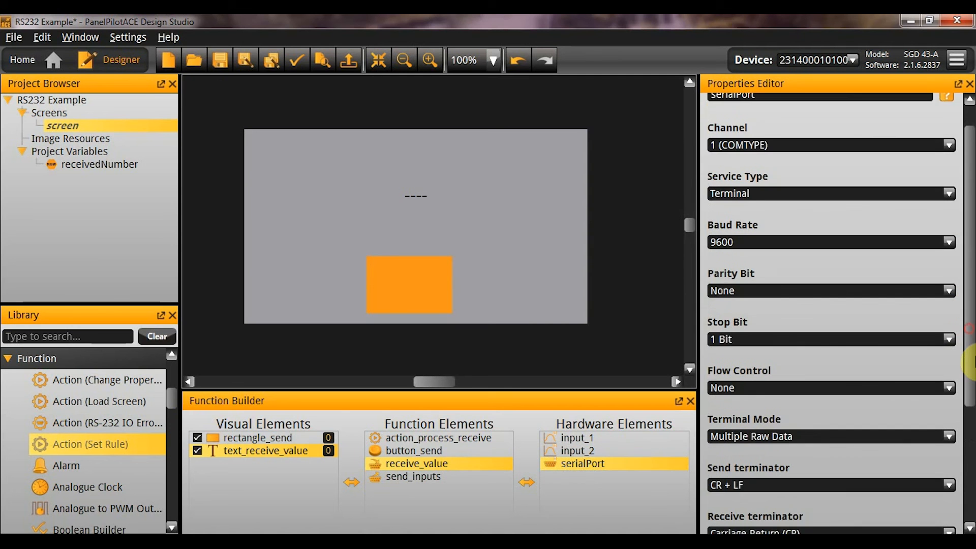
scroll(968, 401, down, 3)
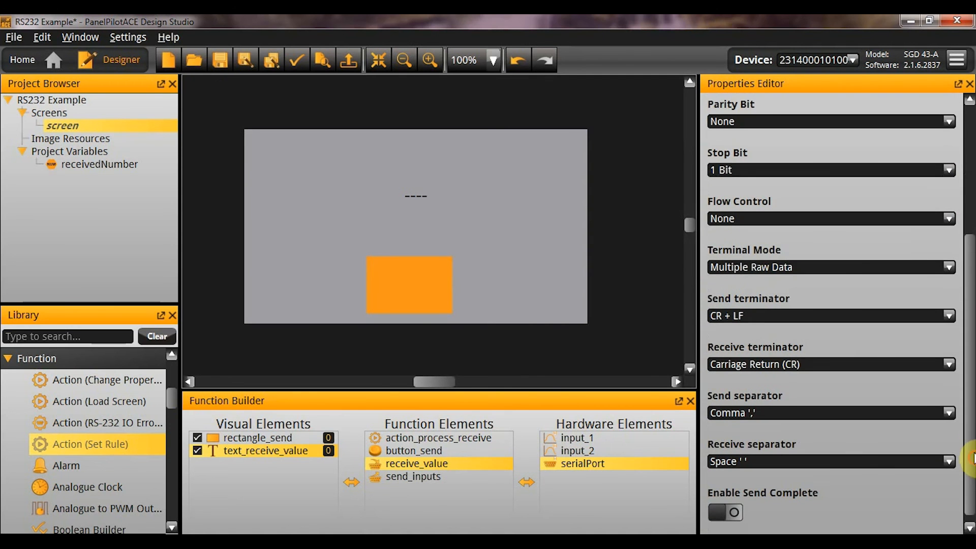
click(740, 268)
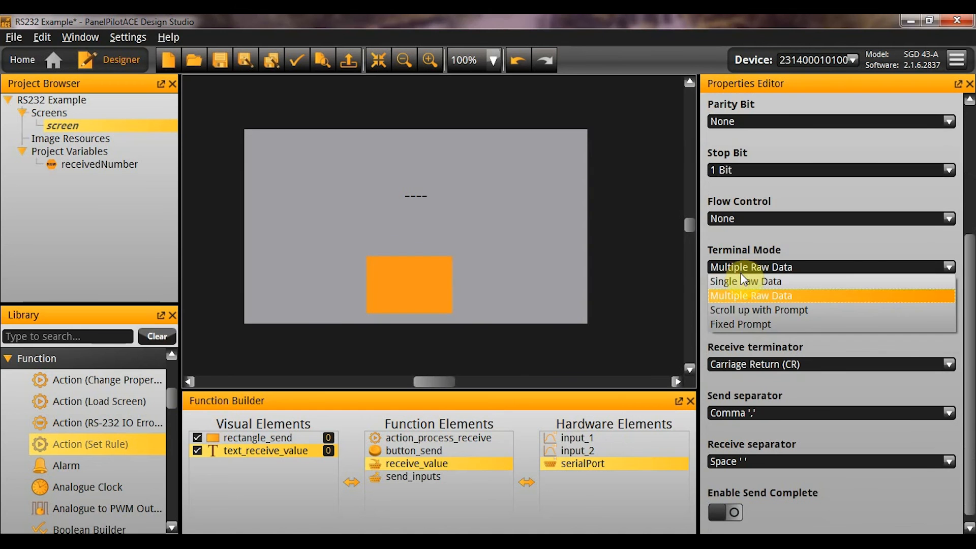
click(743, 281)
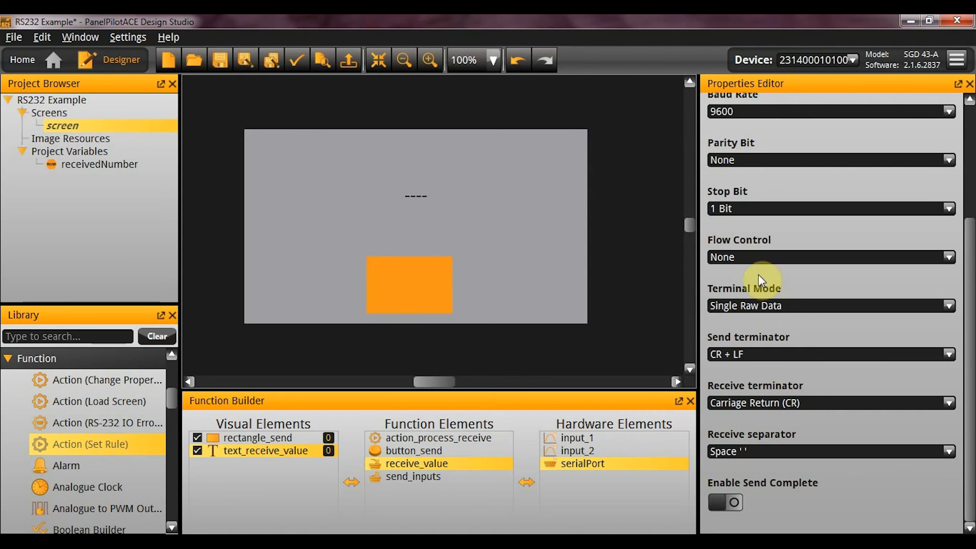
click(768, 307)
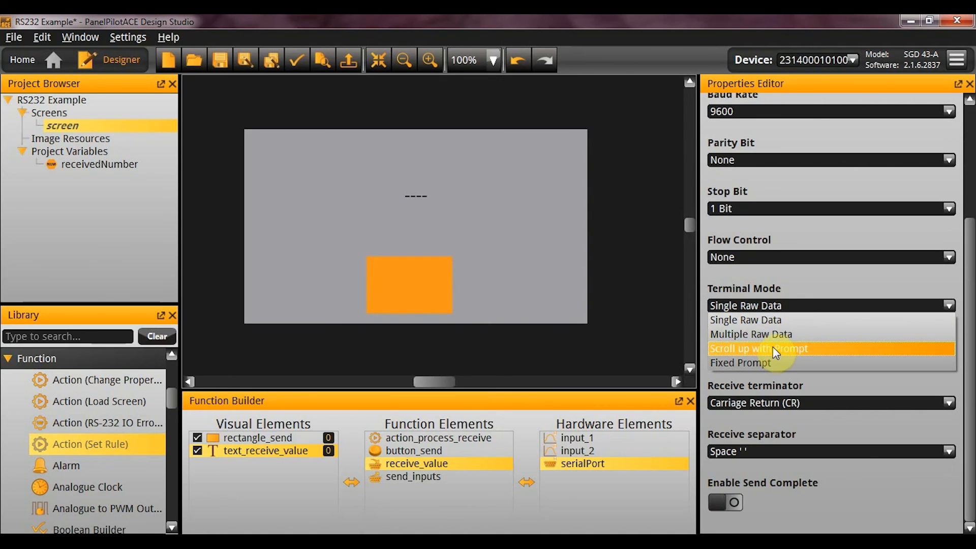
click(773, 348)
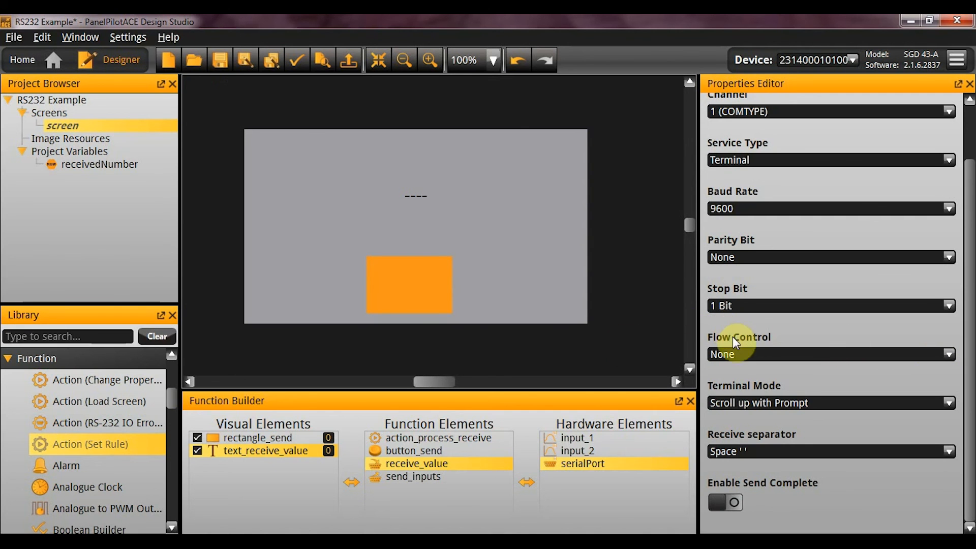
Step: Upload the project to the device, and open a new serial connection on COM24 in Tera Term
key(ctrl+u)
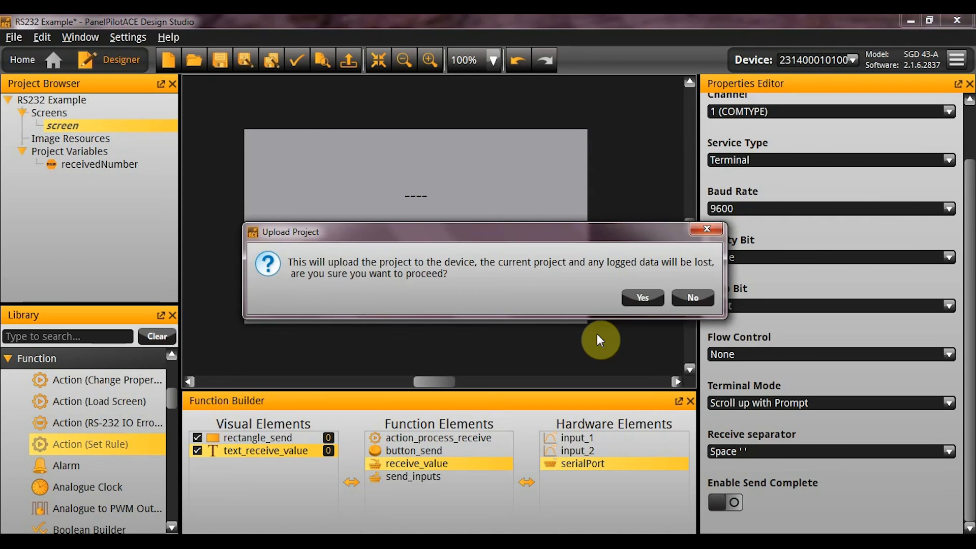
key(Return)
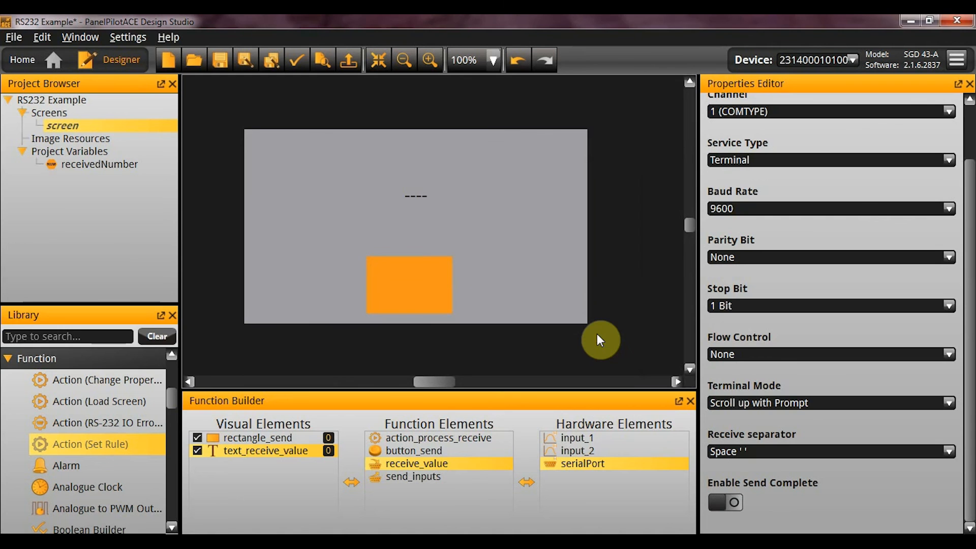
key(alt+Tab)
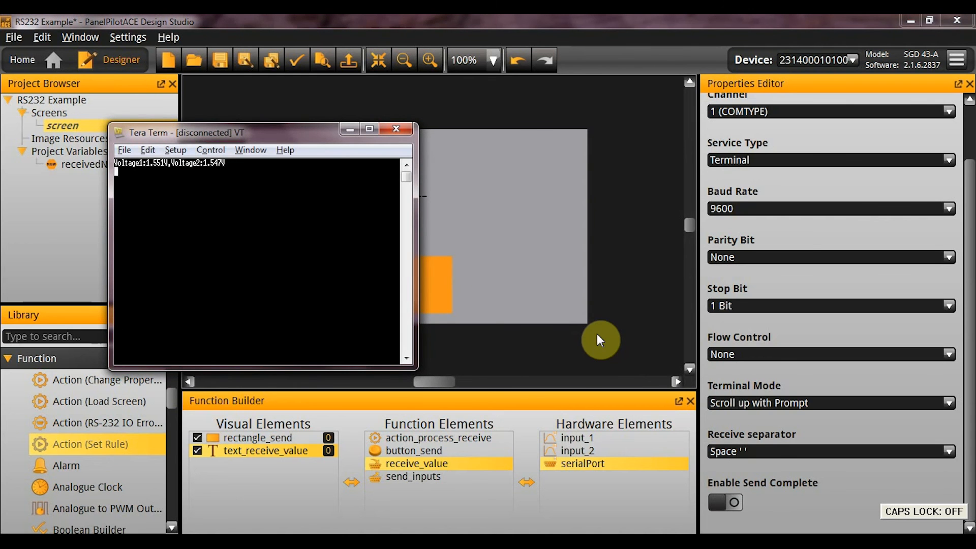
key(alt+n)
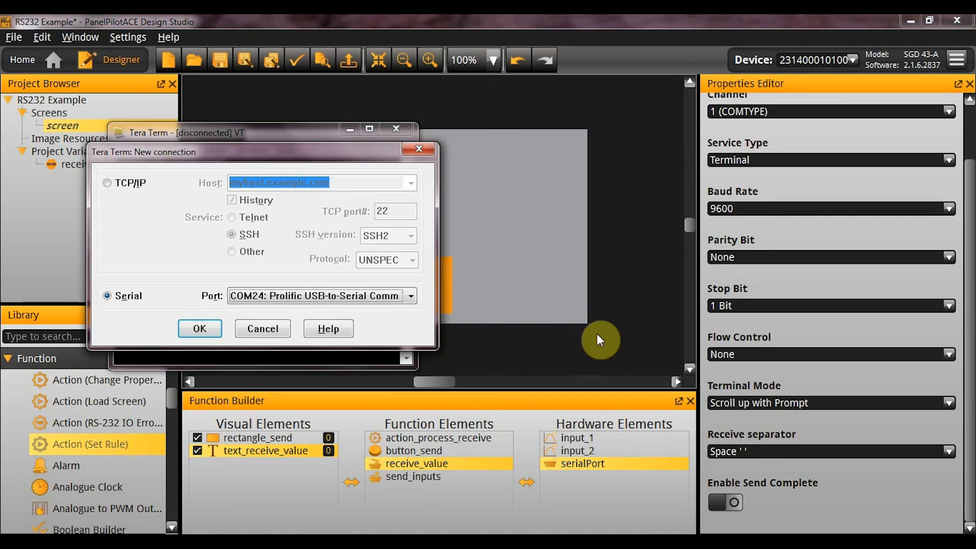
click(206, 330)
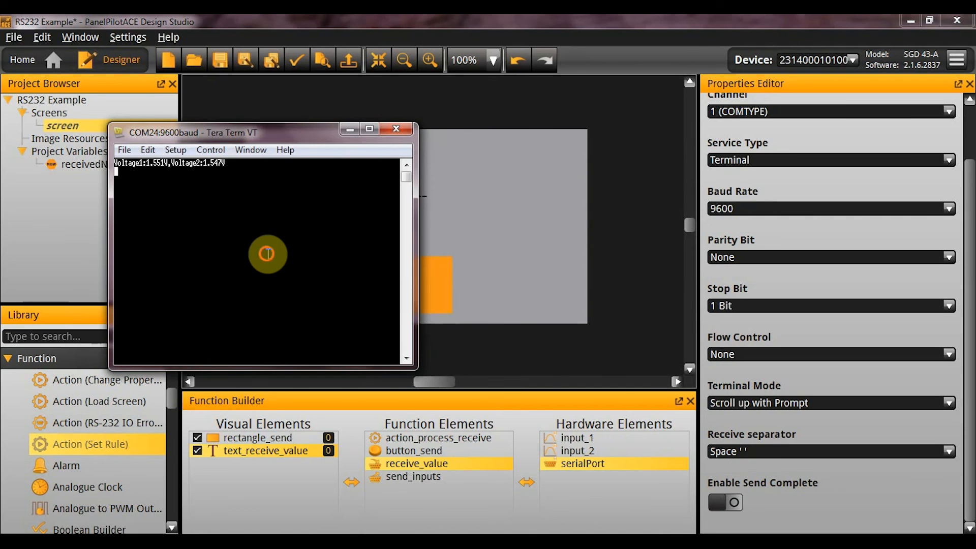
Step: Send the command "update test" to the device at the SGD 43-A terminal prompt
key(Return)
text(test)
key(Return)
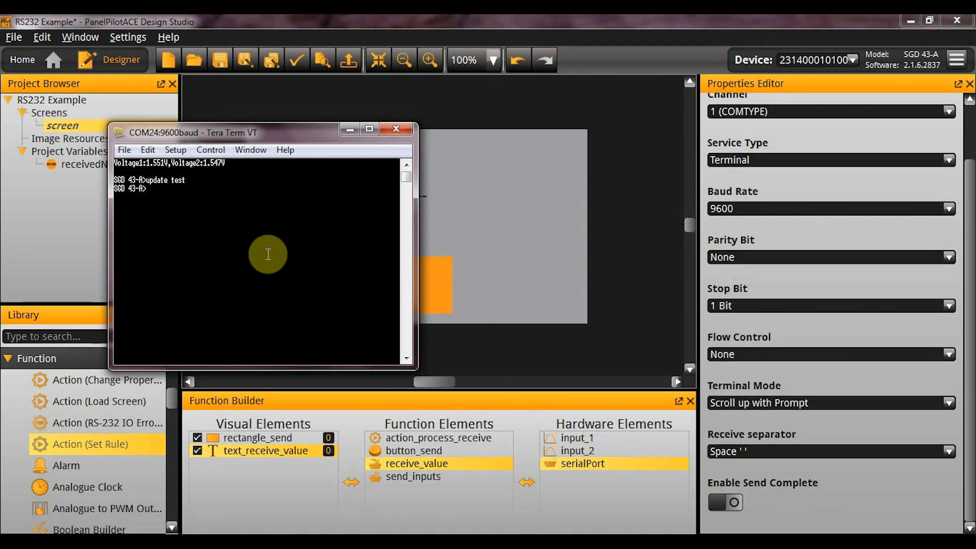
Step: Switch to PanelPilotACE Design Studio and set the terminal mode of the serialPort hardware element to Fixed Prompt
key(alt+Tab)
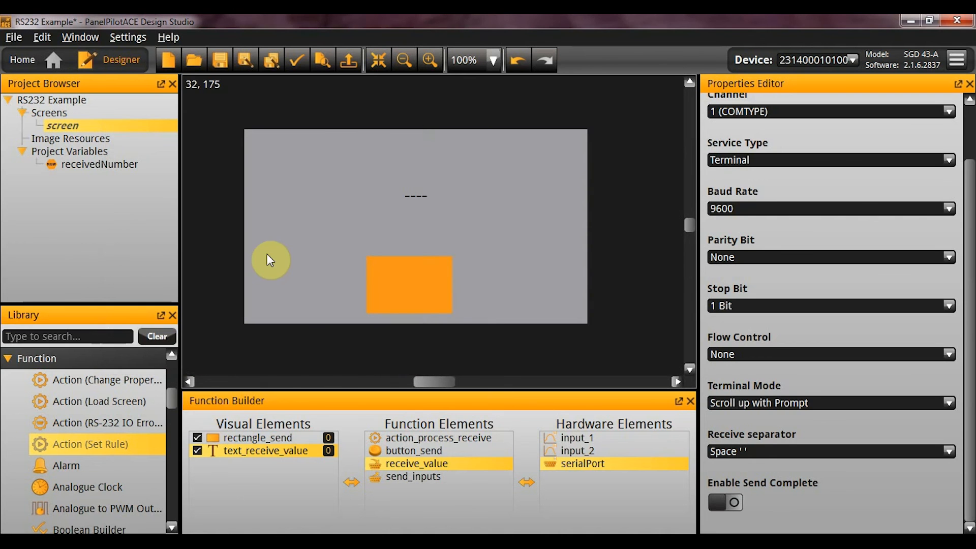
click(800, 404)
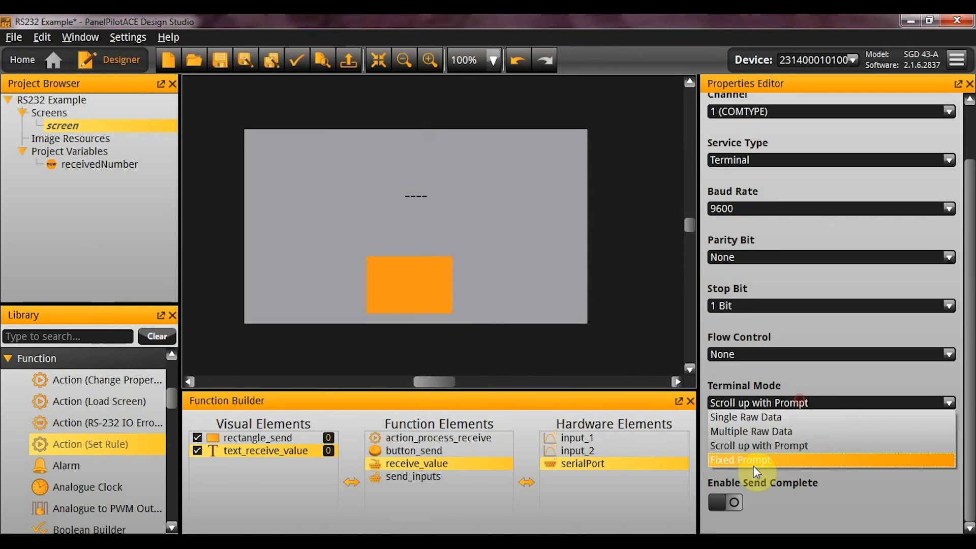
click(751, 459)
click(637, 352)
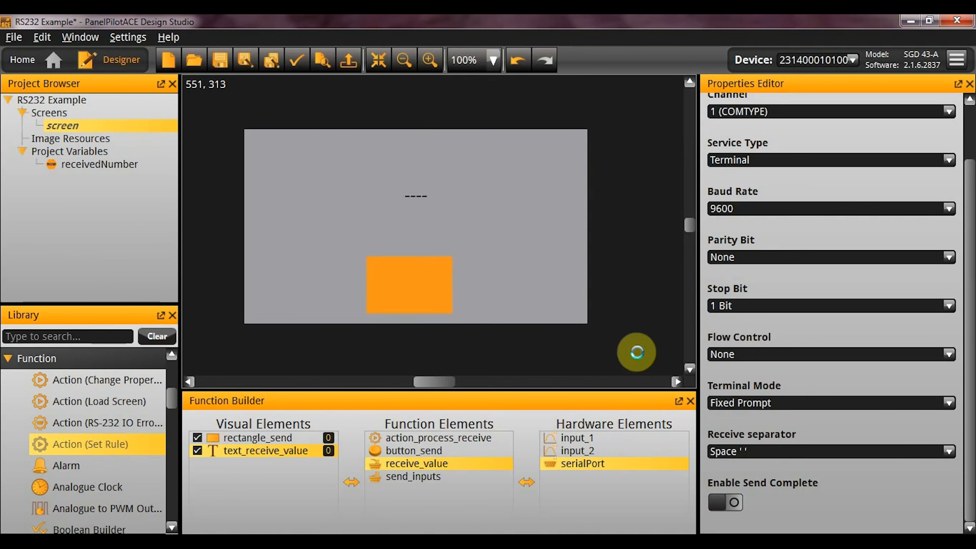
Step: Upload the project to the device, and clear the terminal buffer in Tera Term
key(ctrl+u)
key(Return)
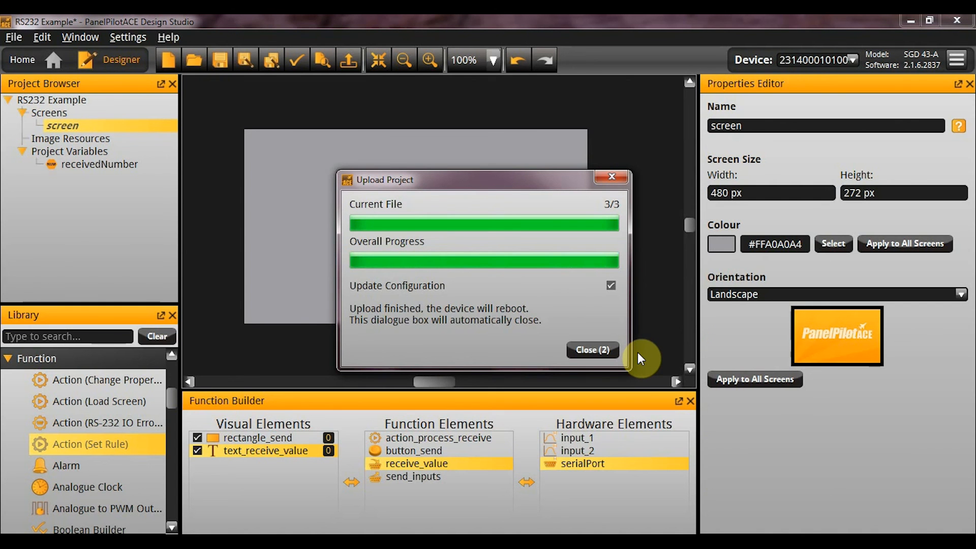
key(alt+Tab)
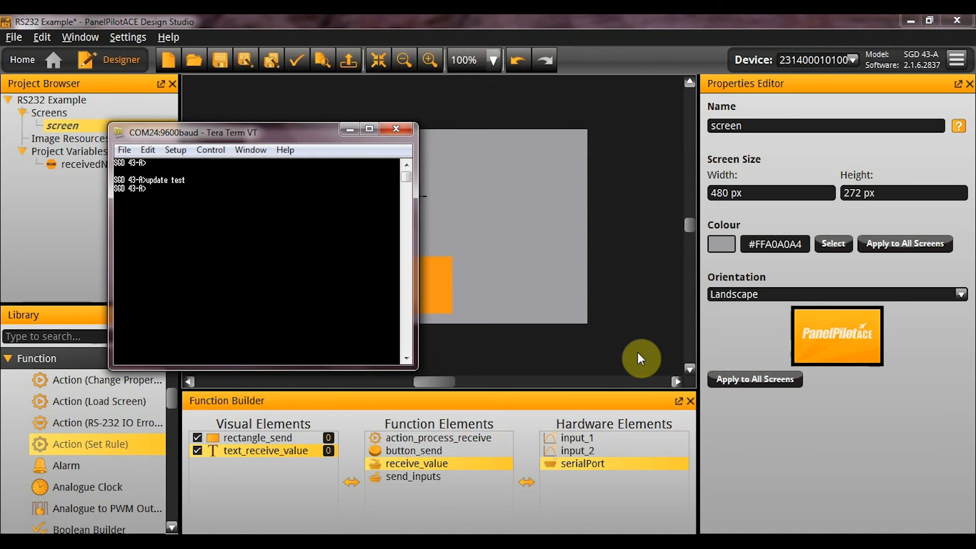
click(148, 151)
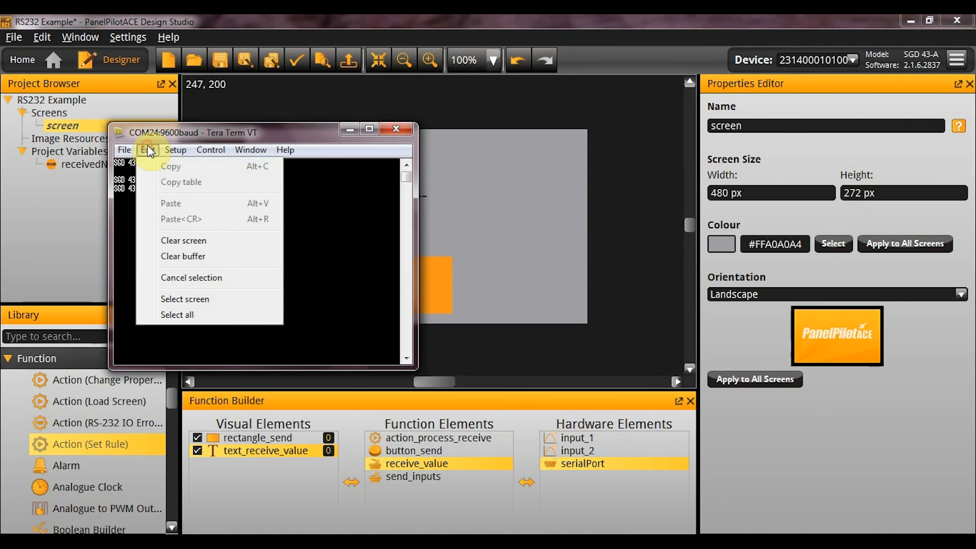
click(221, 254)
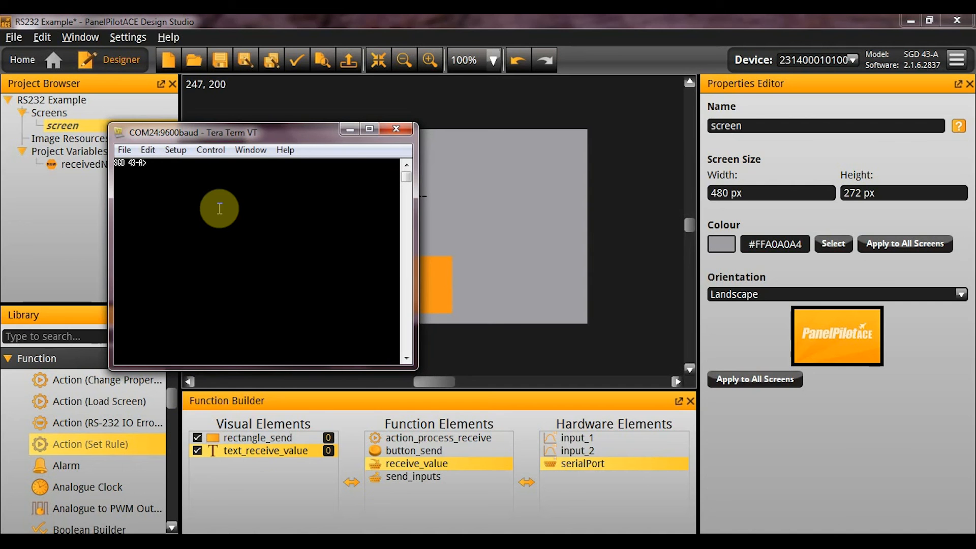
Step: Enter "update value" at the SGD 43-A terminal prompt and erase the text again
text(update value)
key(BackSpace)
key(BackSpace)
key(BackSpace)
key(BackSpace)
key(BackSpace)
key(BackSpace)
key(BackSpace)
key(BackSpace)
key(BackSpace)
key(BackSpace)
key(BackSpace)
key(BackSpace)
Step: Switch to PanelPilotACE Design Studio and open the properties of the serialPort hardware element for receive_value
key(alt+Tab)
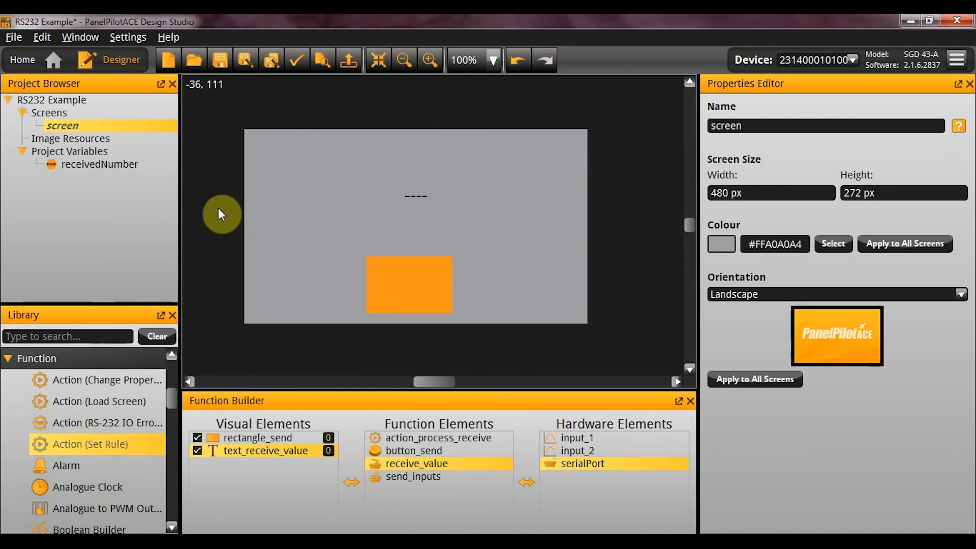
click(415, 463)
click(581, 462)
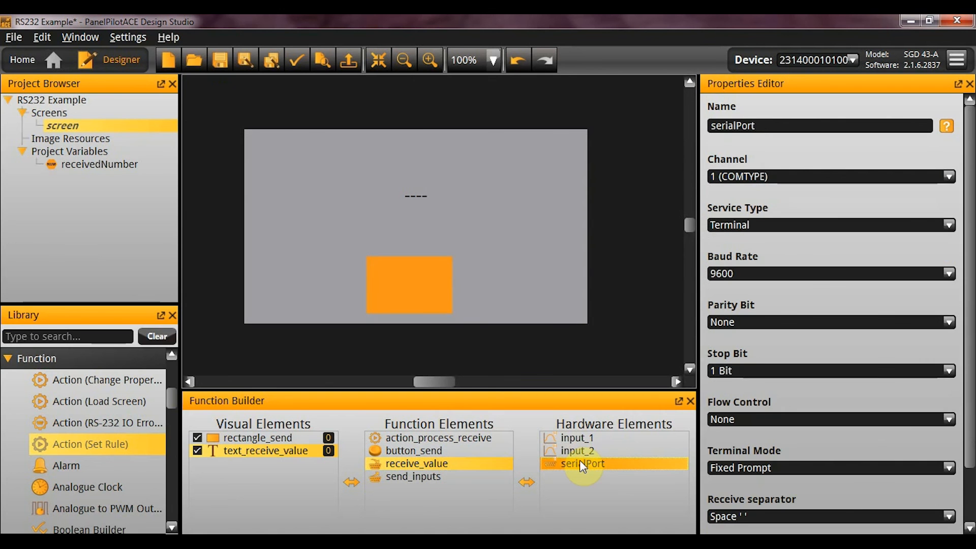